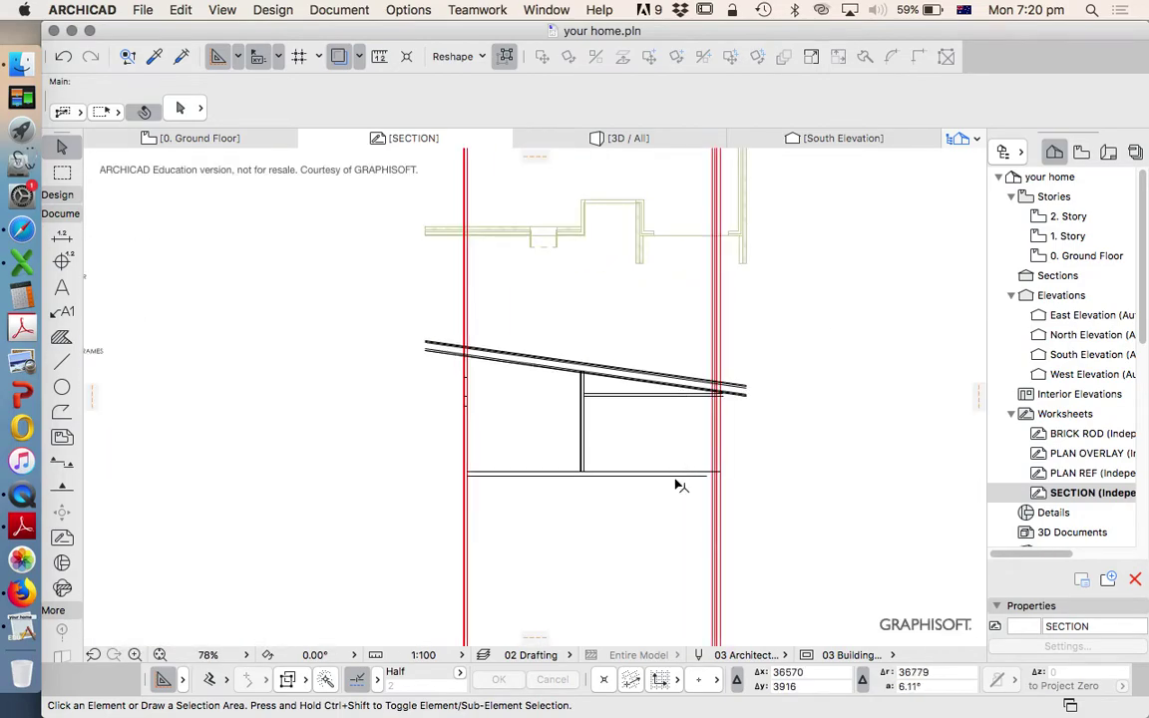
Step: Examine the existing Section AA and BB drawings alongside the new section linework on the worksheet
scroll(692, 491, "down", 2)
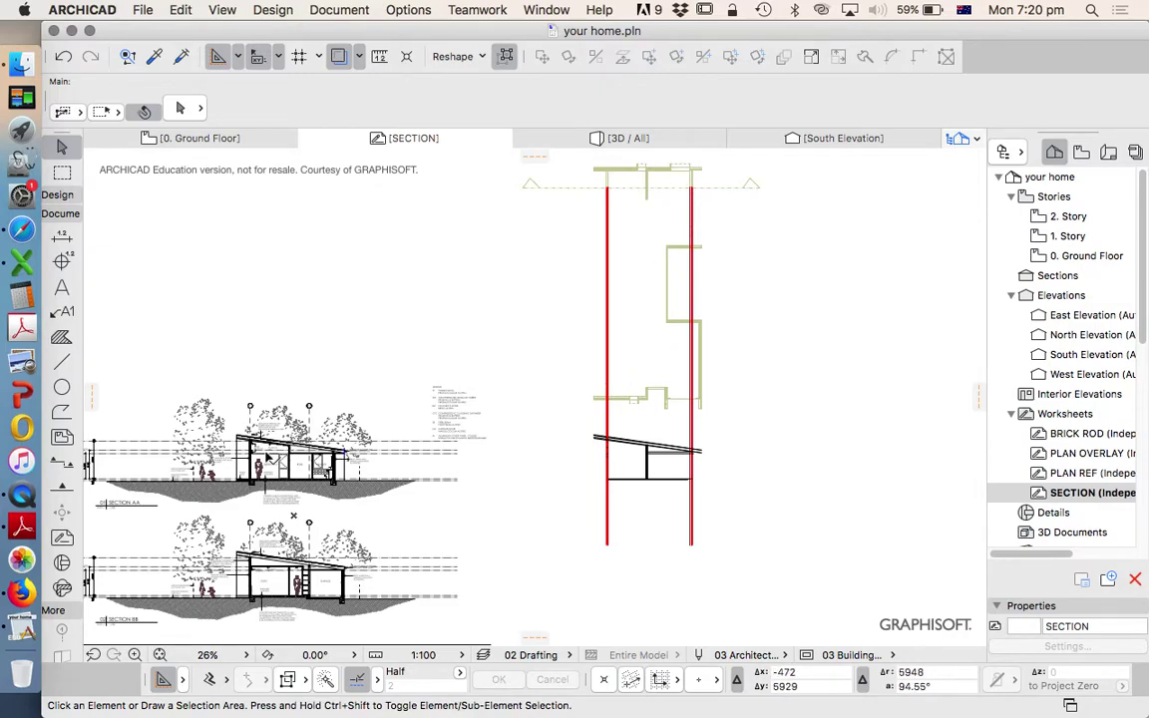
scroll(254, 456, "up", 3)
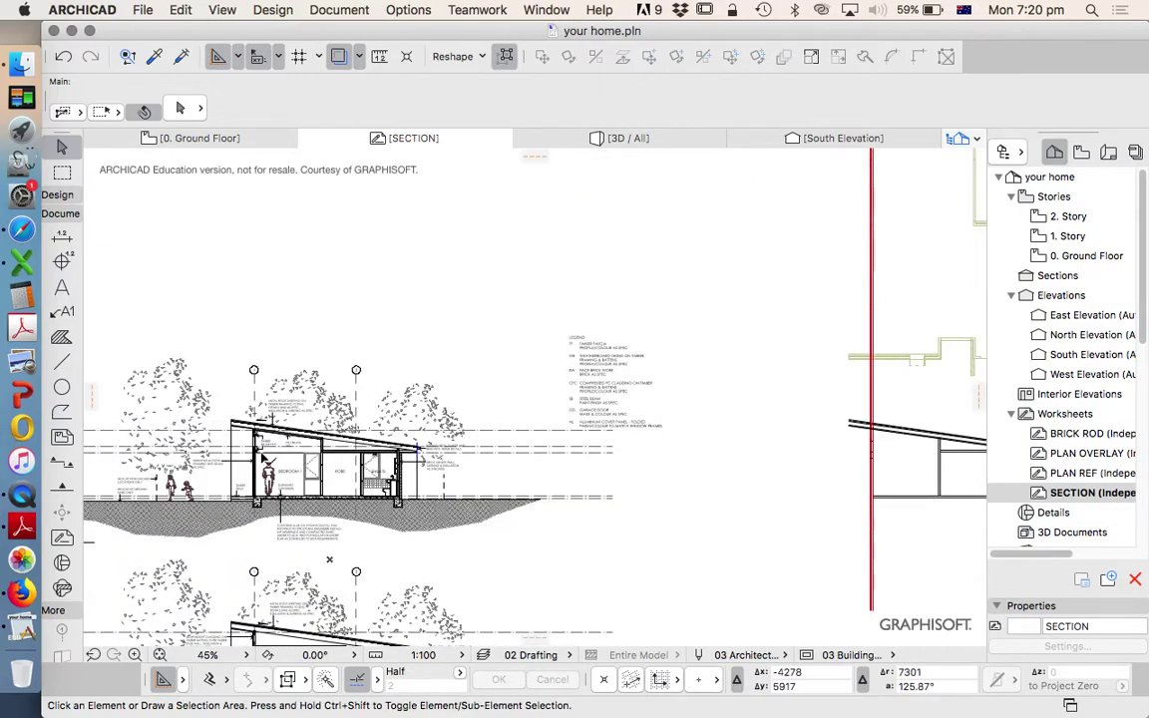
scroll(321, 436, "down", 3)
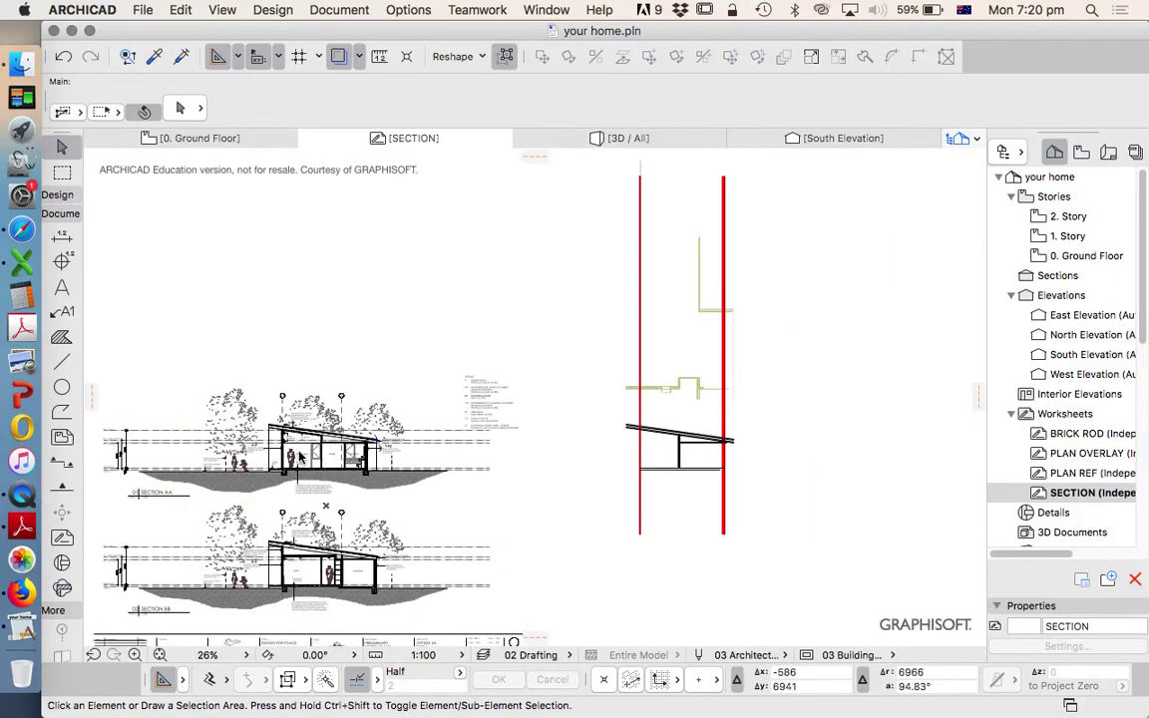
scroll(716, 443, "up", 5)
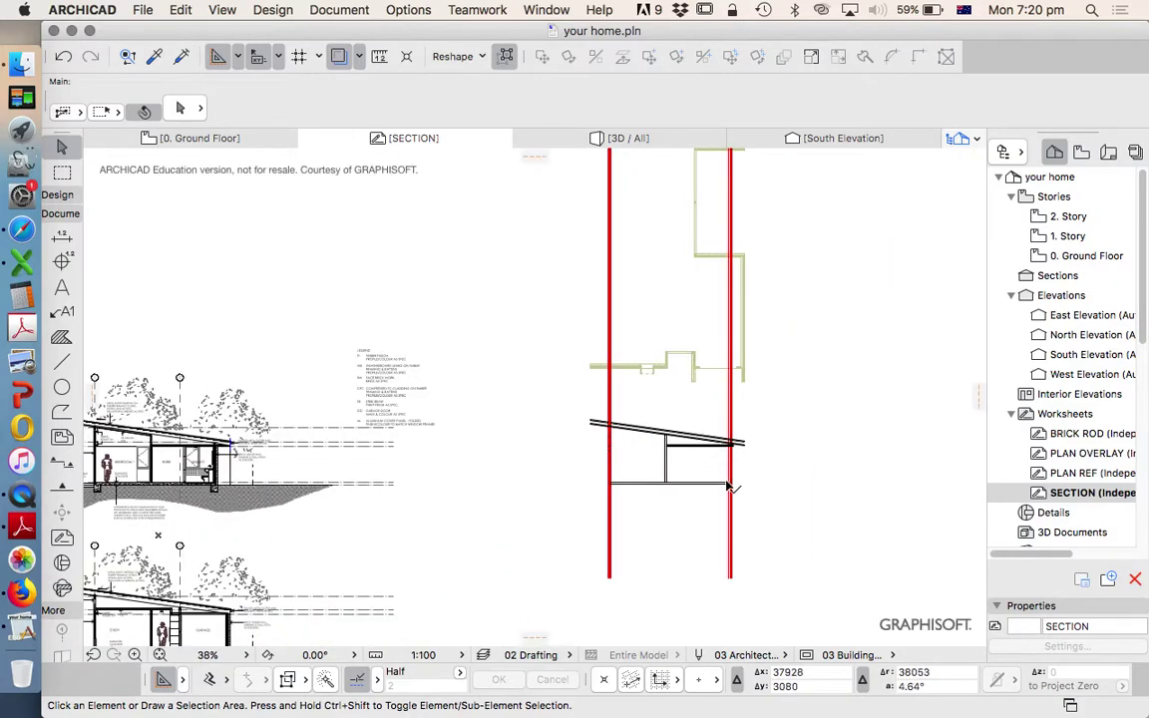
scroll(726, 469, "up", 3)
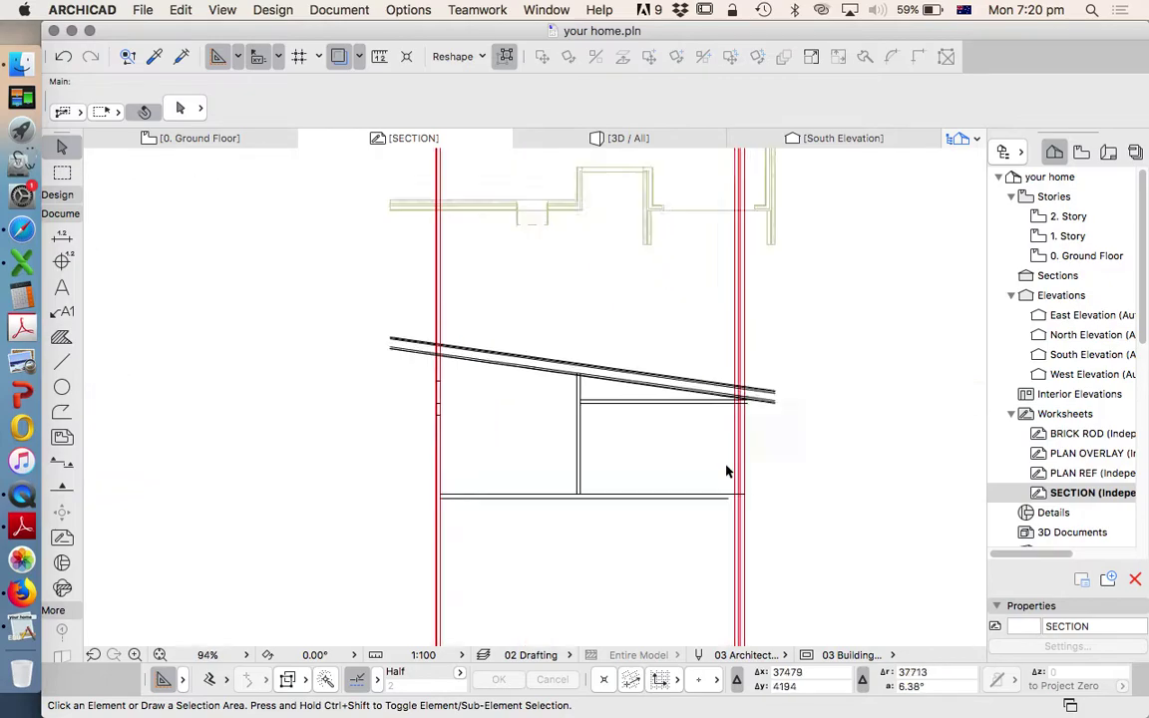
scroll(721, 453, "down", 1)
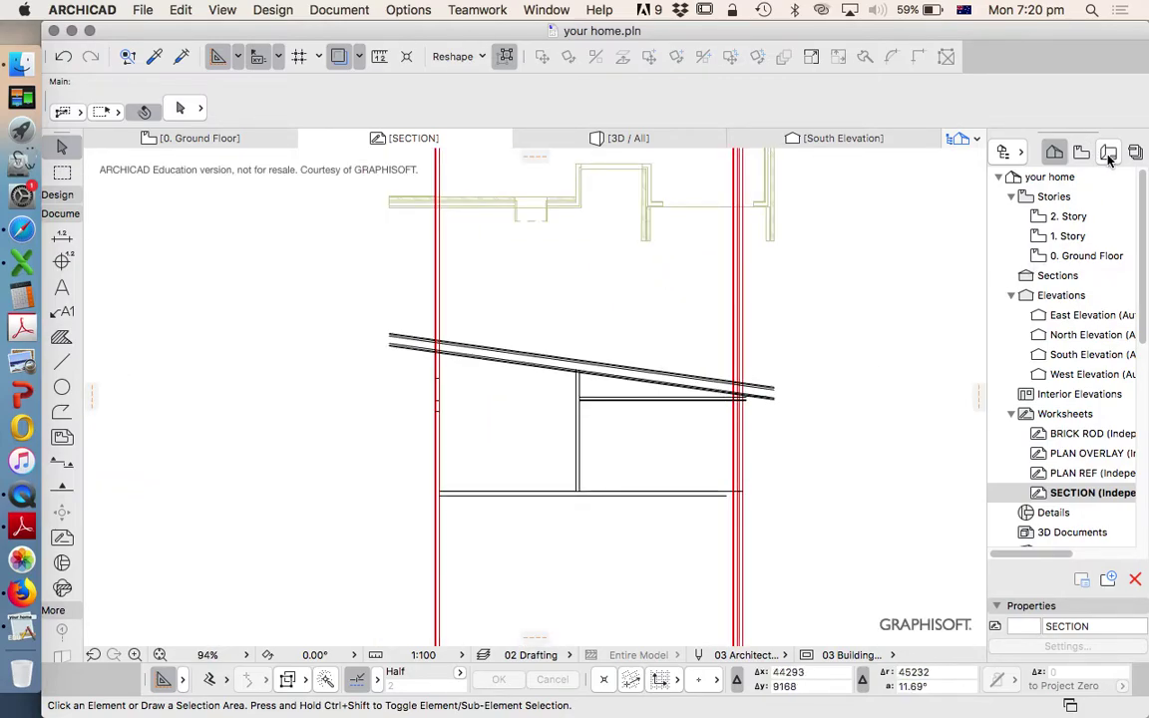
scroll(730, 379, "down", 1)
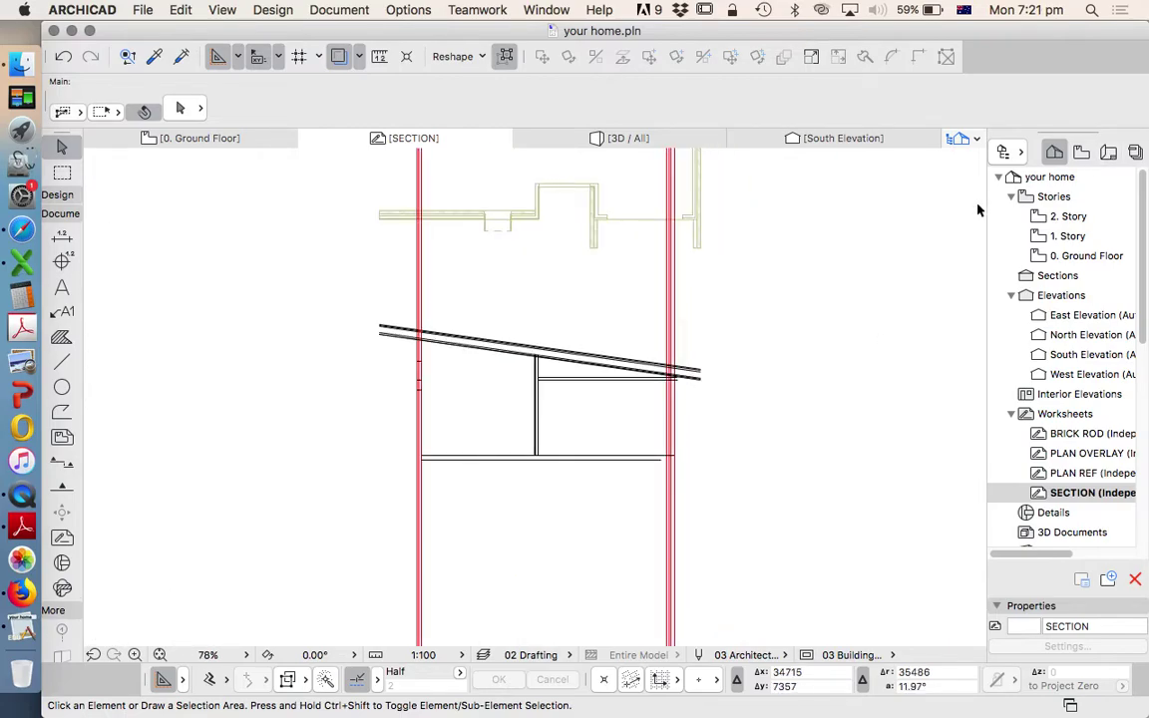
scroll(708, 445, "down", 5)
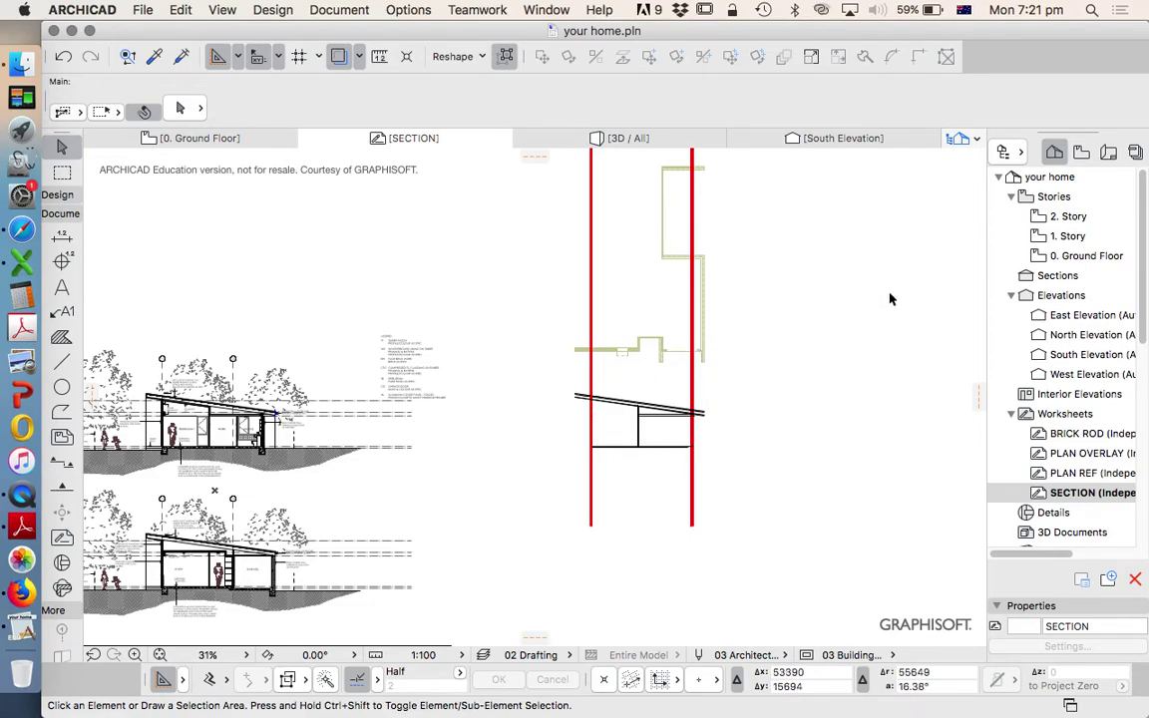
Step: Show the Layout Book and collapse its Sheet Index, Floor Plans and Elevations branches, leaving the Masters folder expanded
left_click(1110, 152)
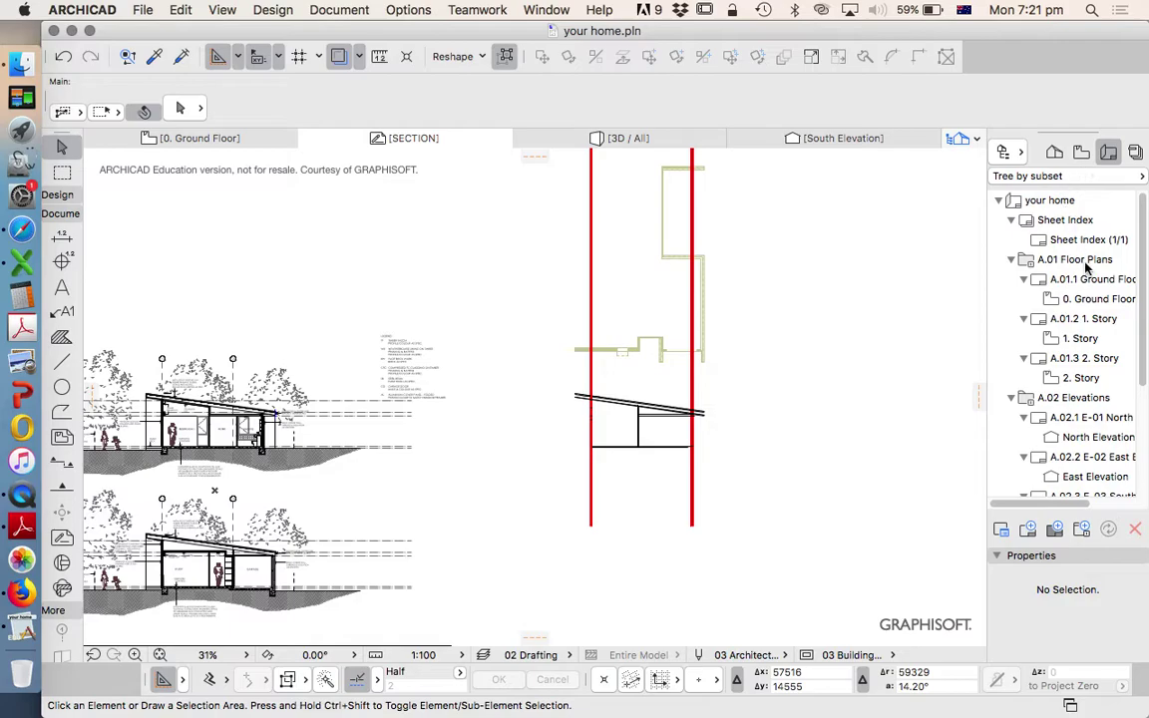
scroll(1087, 264, "down", 5)
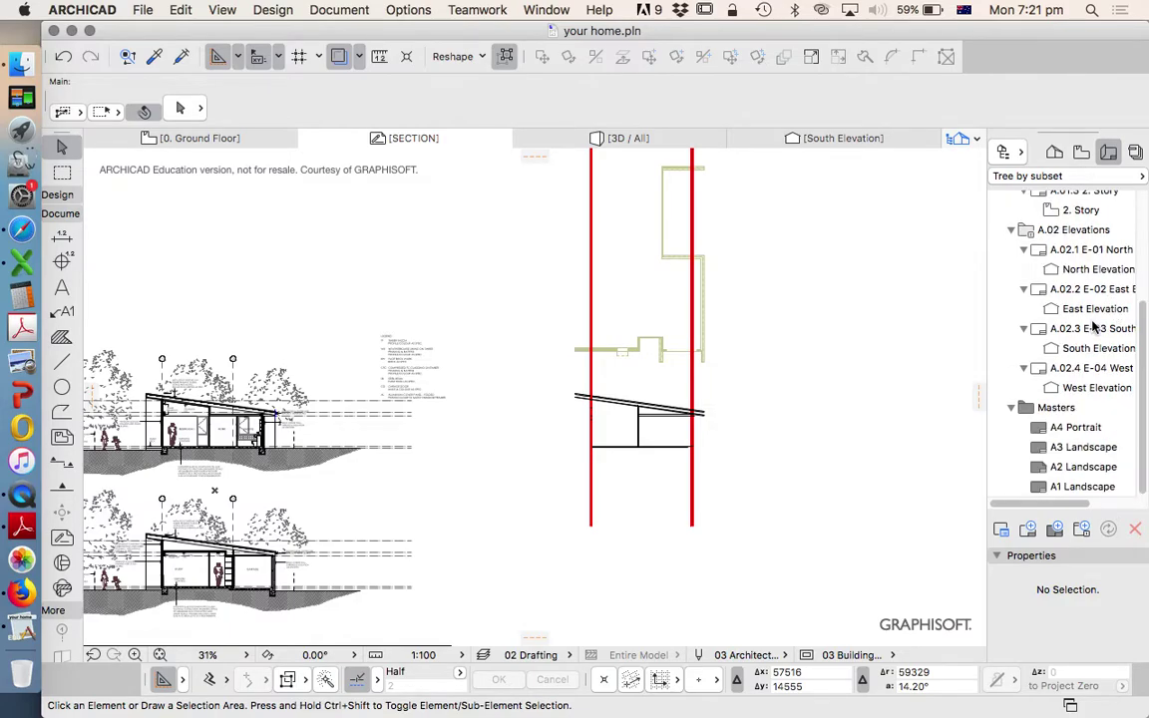
left_click(1054, 151)
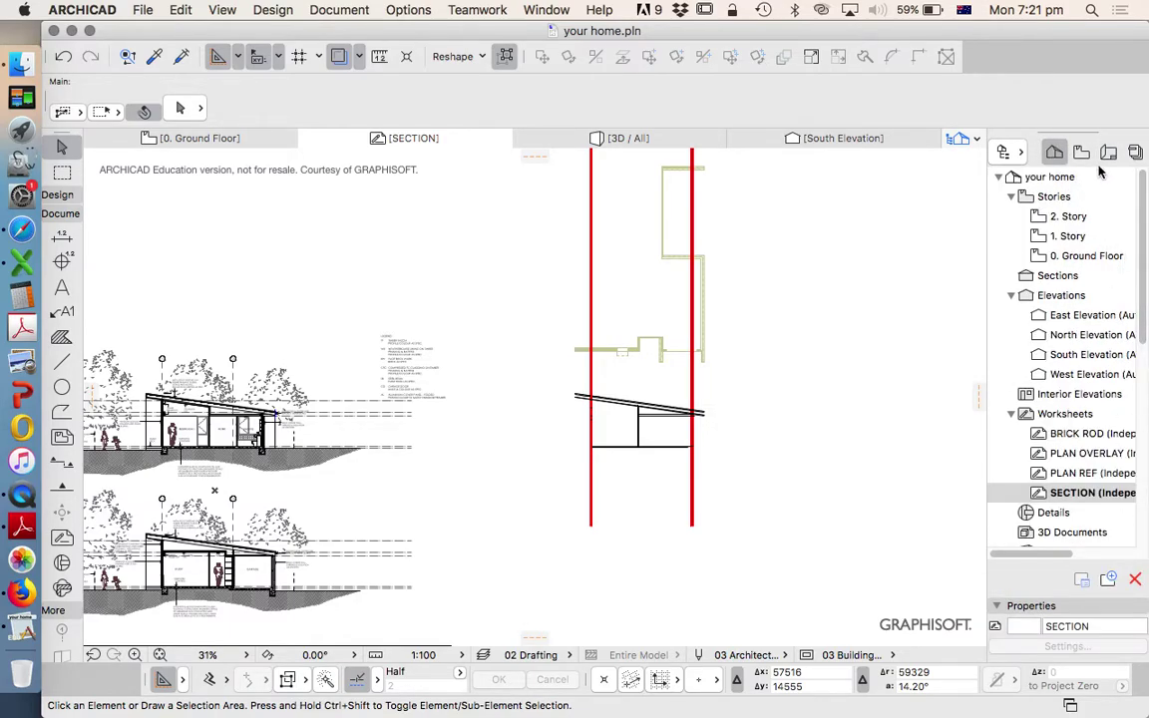
left_click(1108, 153)
scroll(1042, 284, "up", 5)
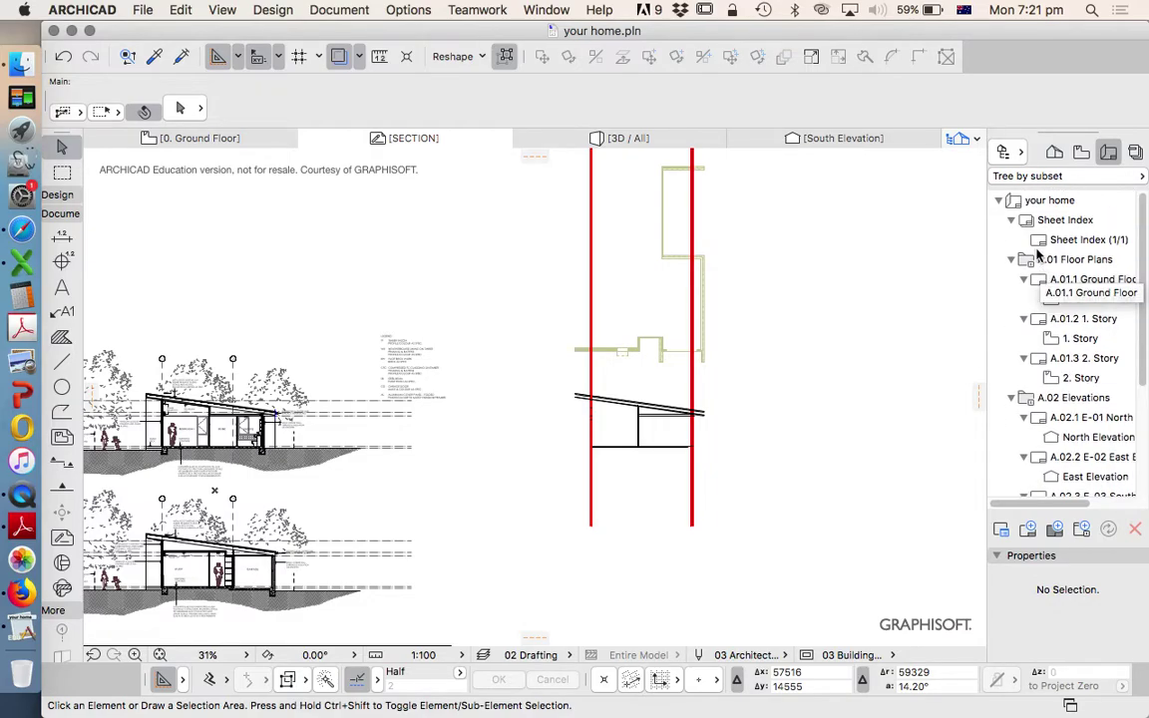
left_click(1003, 201)
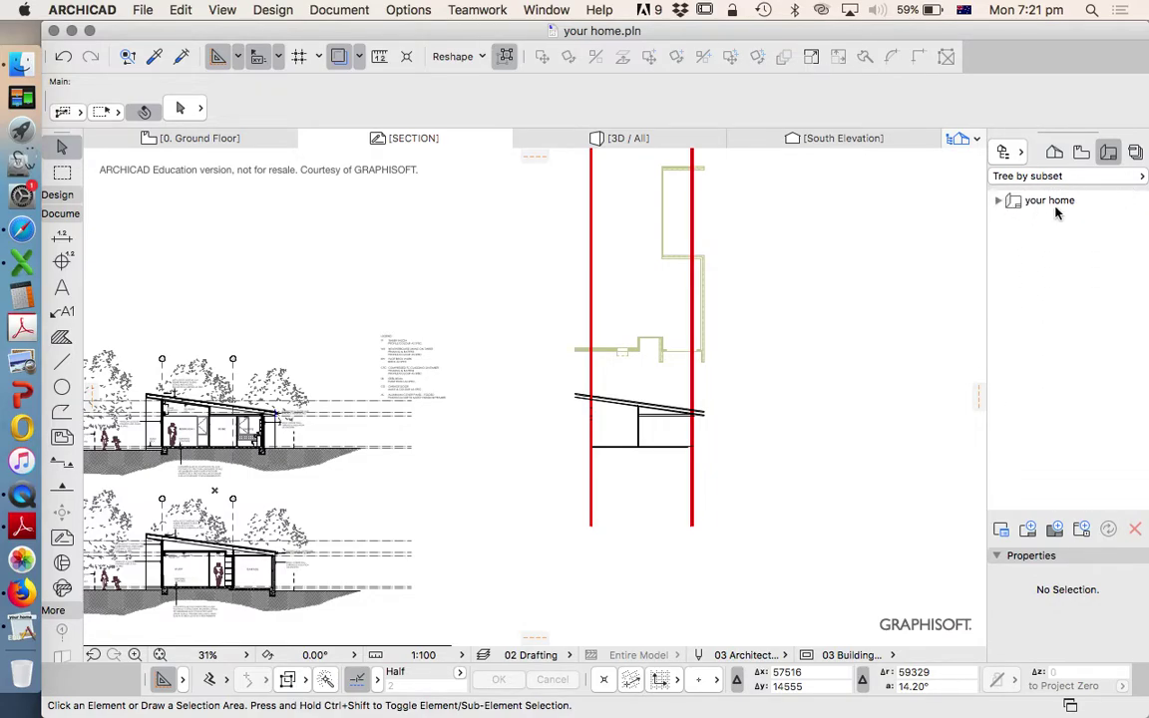
left_click(999, 200)
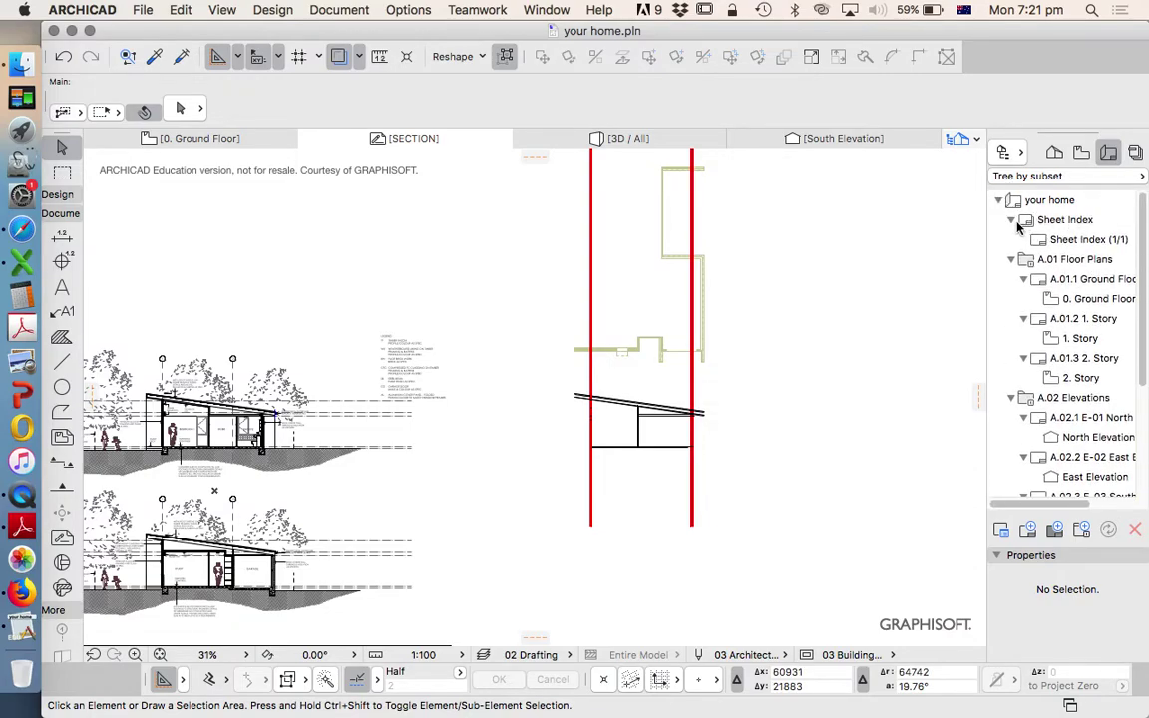
left_click(1011, 221)
left_click(1010, 239)
left_click(1011, 260)
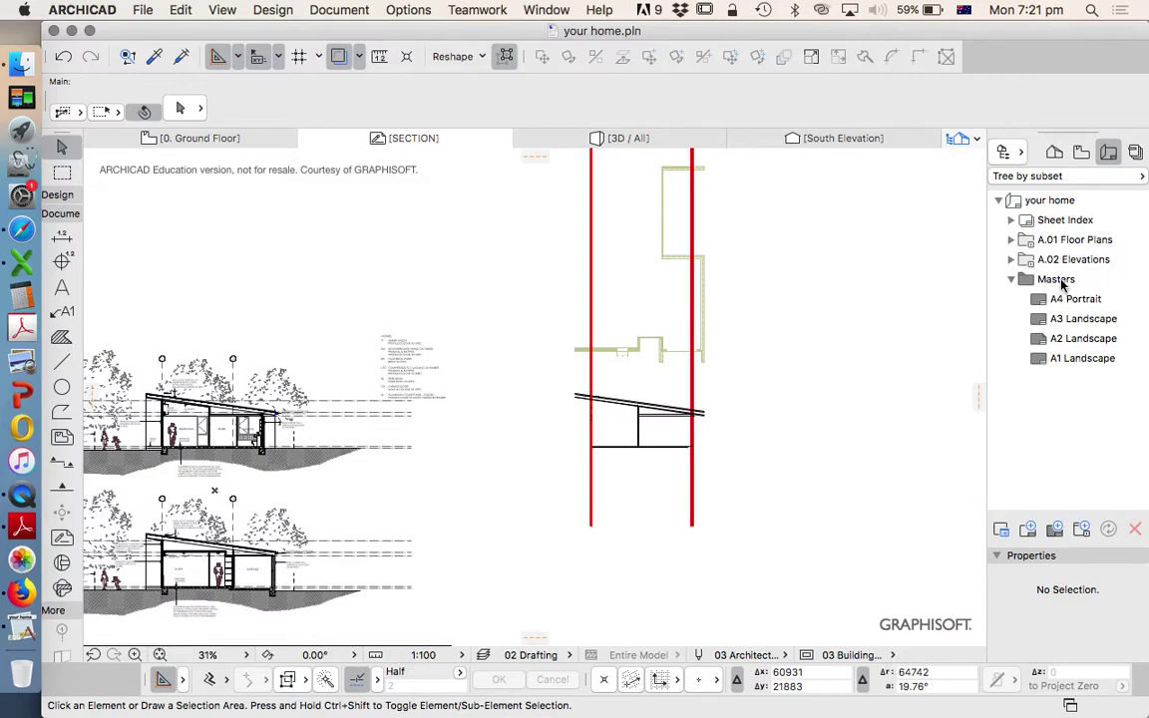
Step: Open the A1 Landscape master layout's settings and set its top and bottom margins to 10 mm
left_click(1082, 359)
right_click(1059, 363)
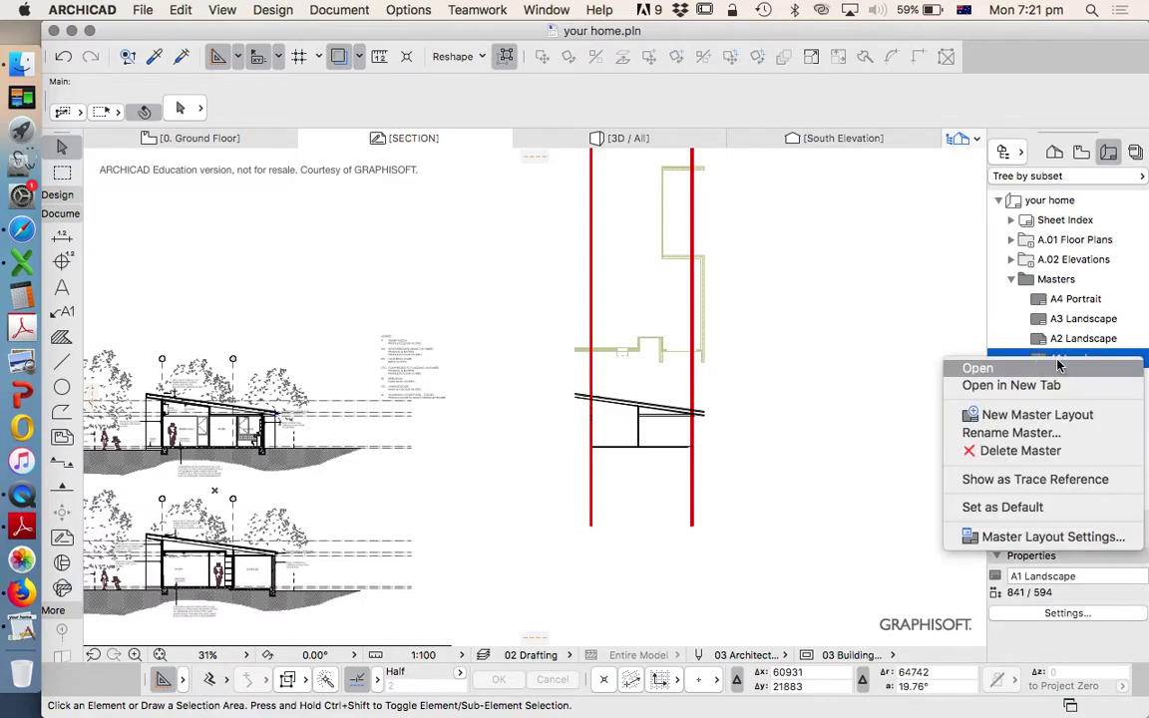
left_click(1050, 539)
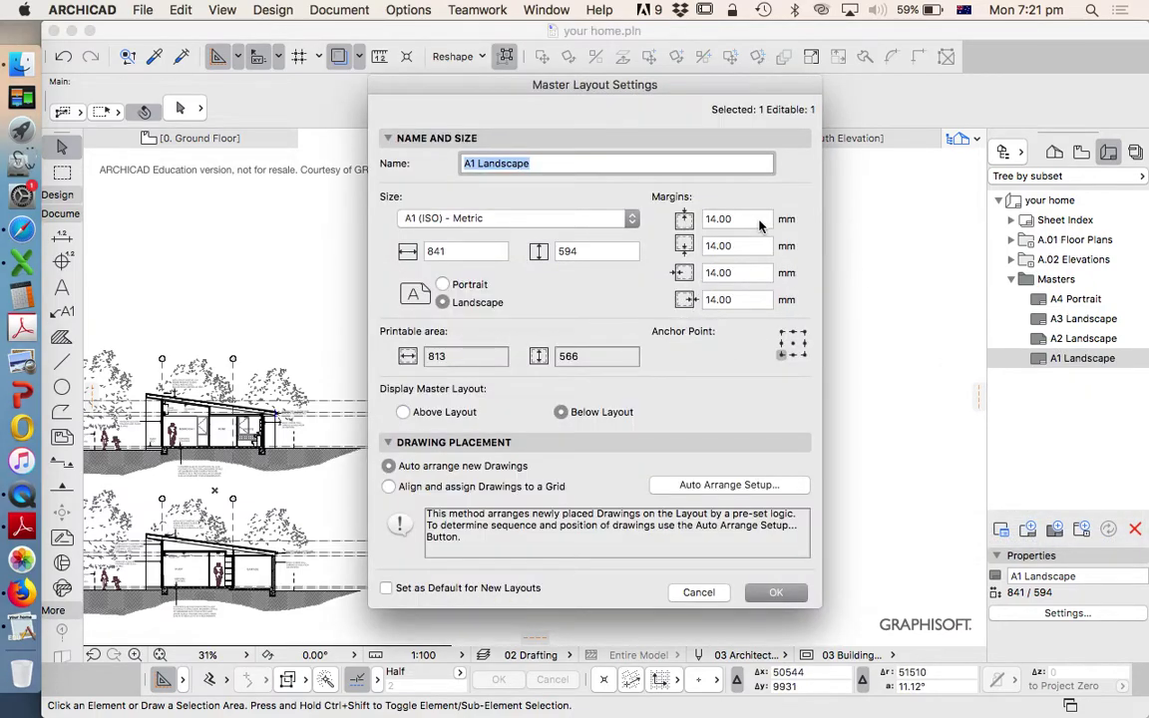
left_click(726, 219)
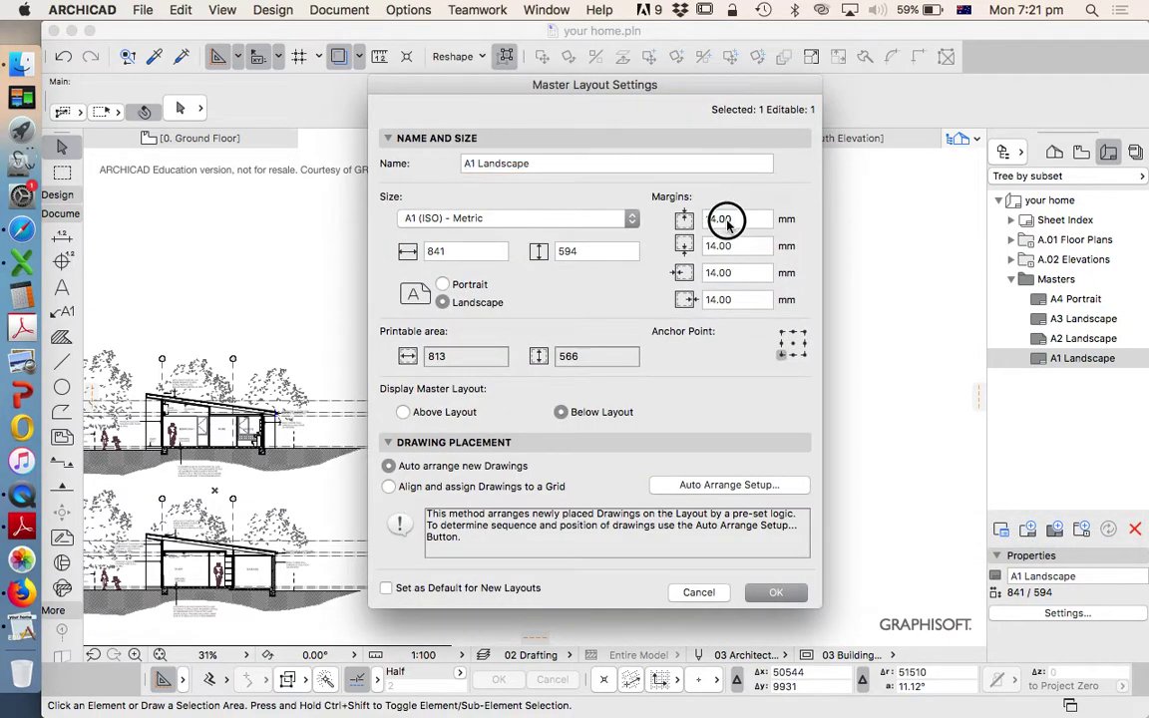
type("10")
left_click(750, 245)
double_click(750, 245)
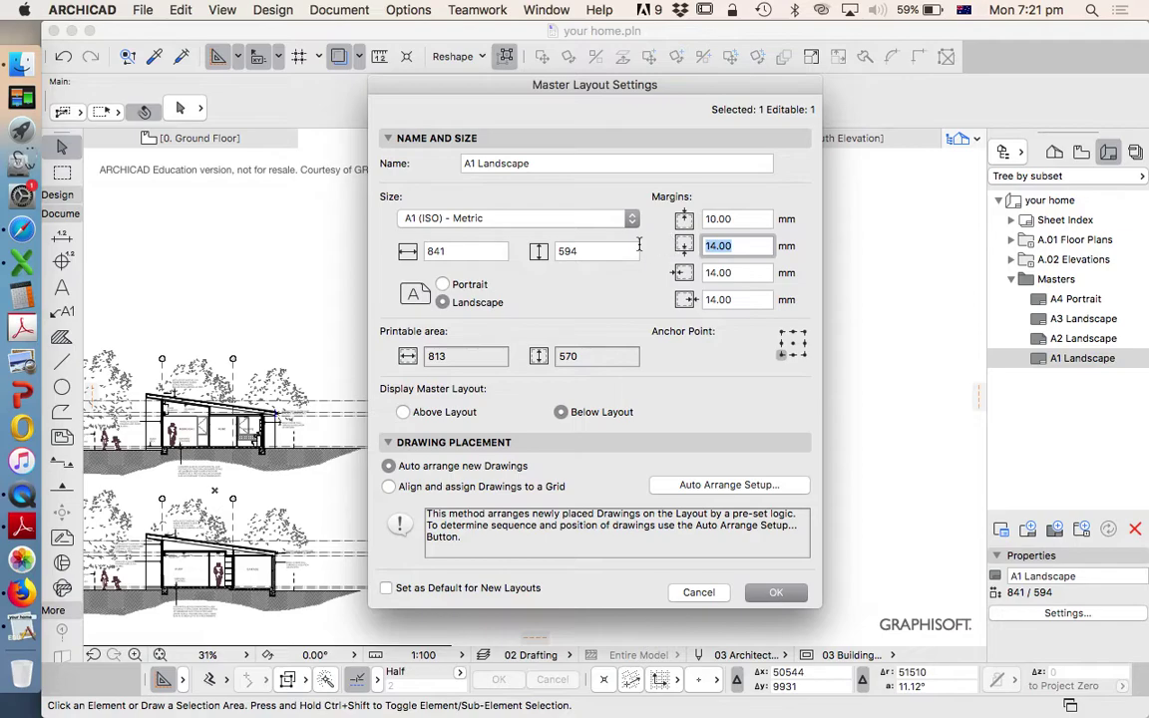
type("10")
Step: Set the A1 Landscape master's left and right margins to 10 mm and apply the settings
left_click(752, 274)
double_click(751, 273)
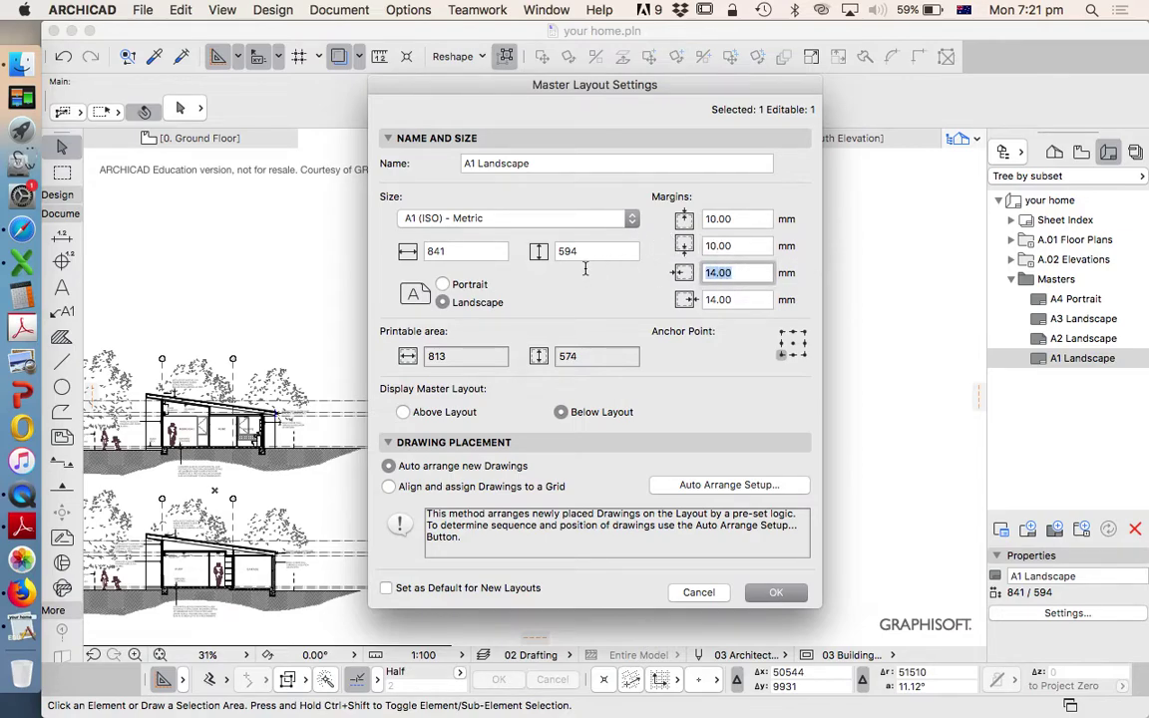
type("10")
double_click(749, 299)
type("10")
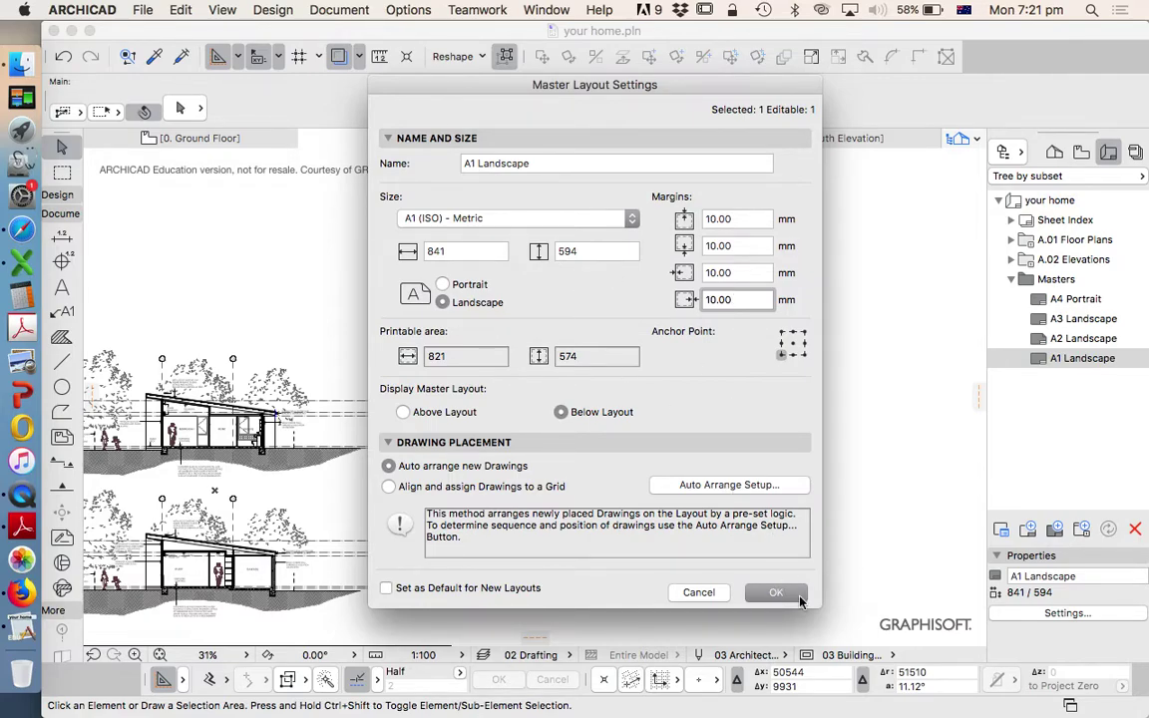
left_click(801, 600)
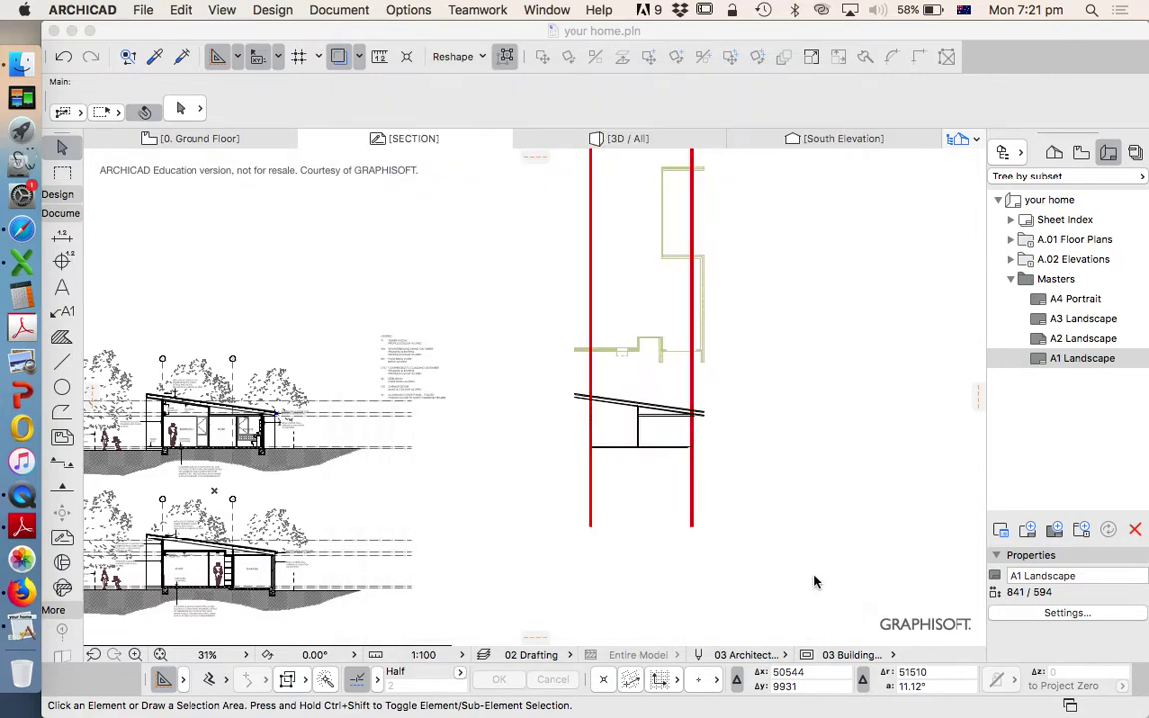
Step: Open the A1 Landscape master layout and delete the existing title block in the sheet's lower-right corner
double_click(1071, 360)
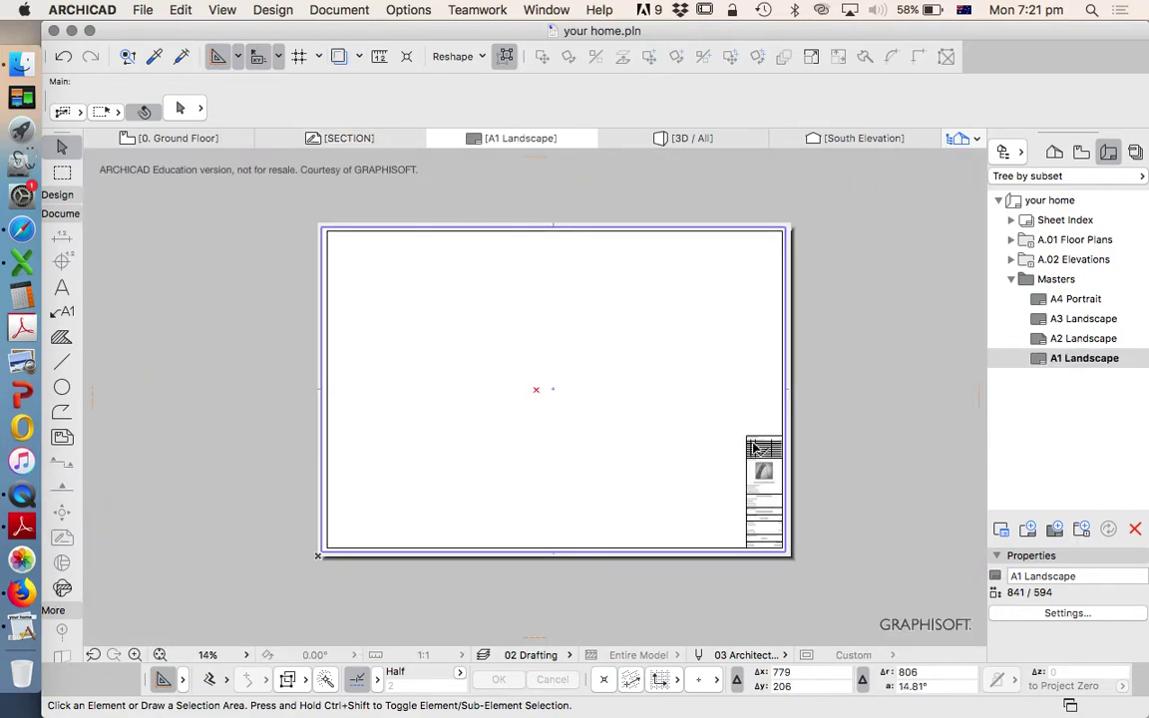
left_click_drag(723, 410, 817, 577)
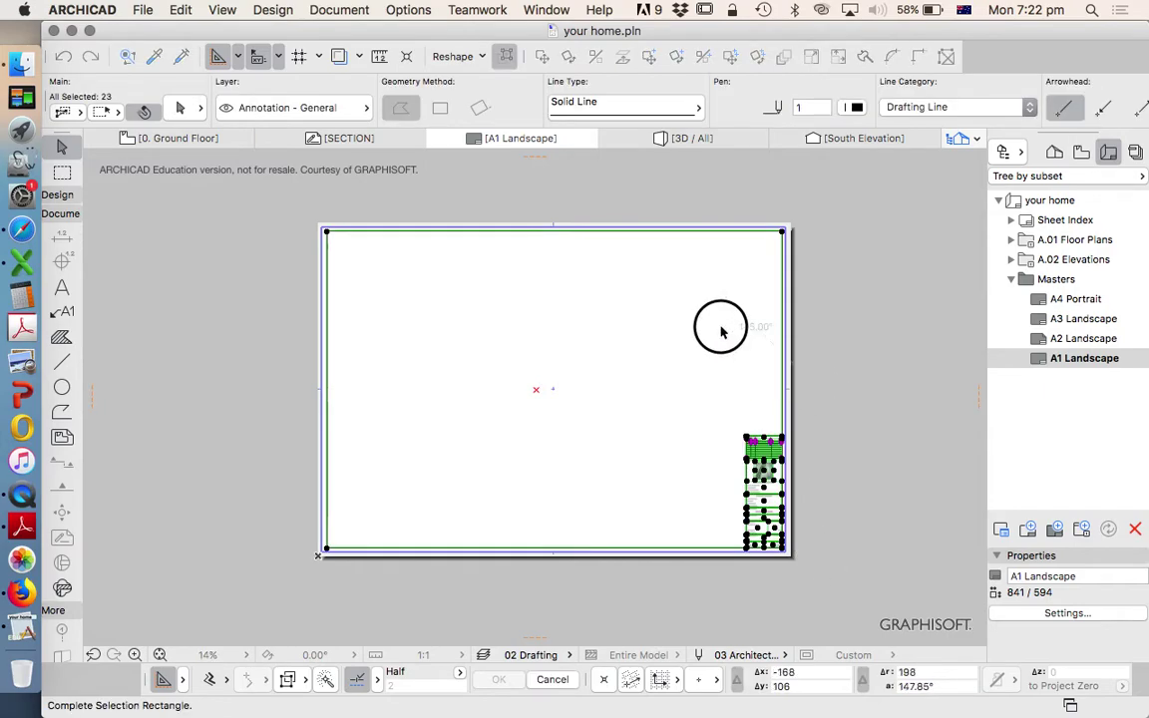
key("Delete")
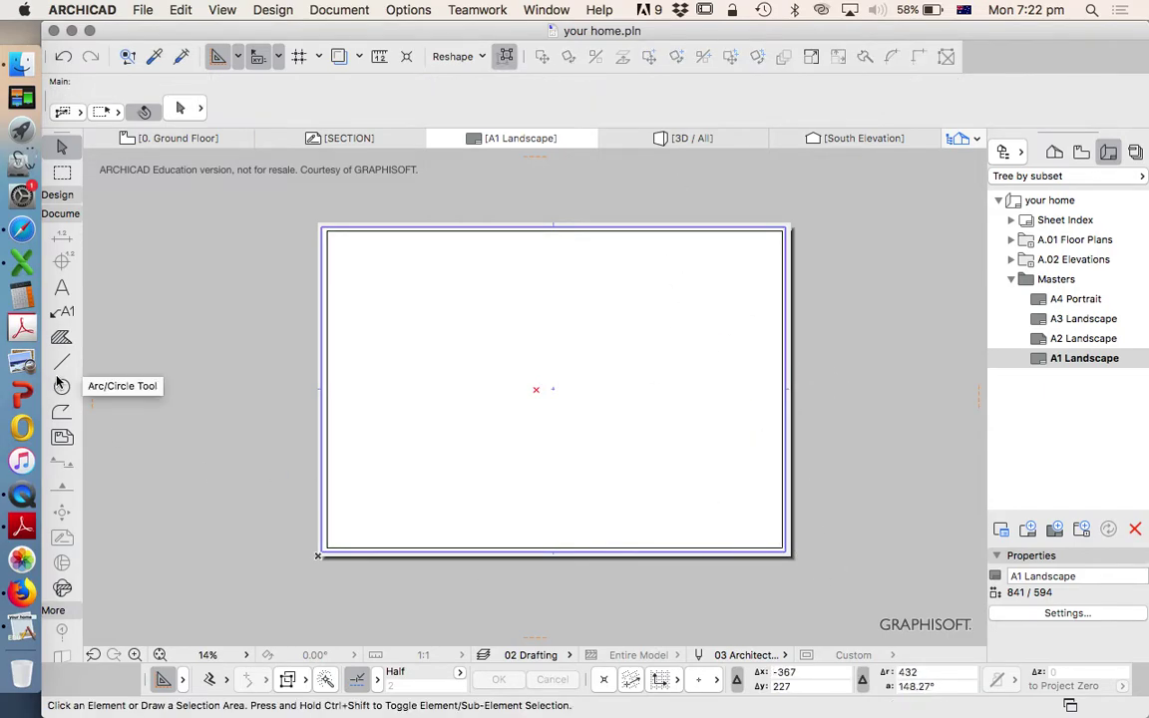
left_click(61, 337)
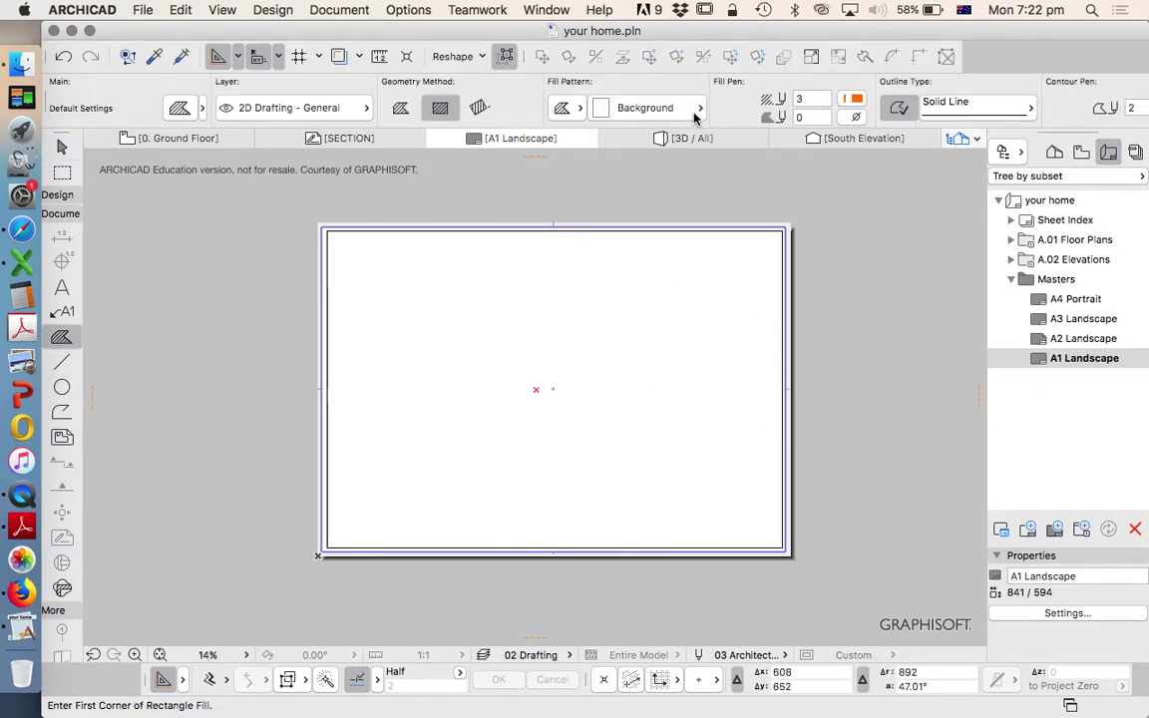
left_click(810, 99)
left_click(558, 101)
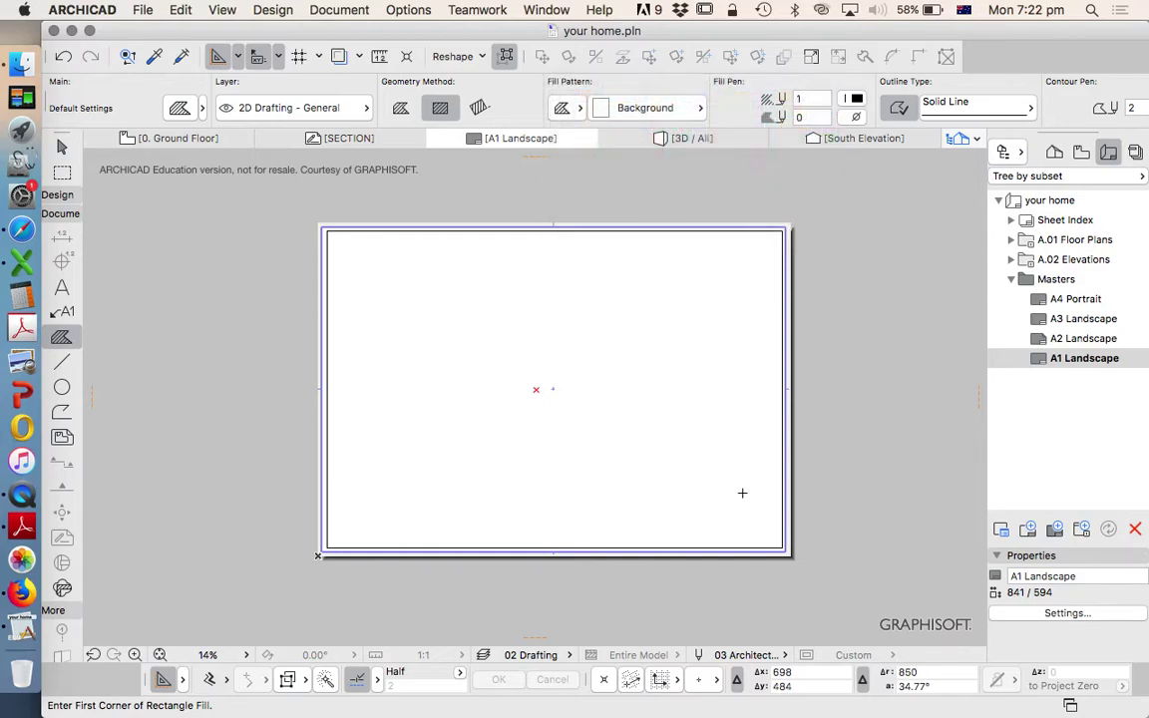
left_click(781, 548)
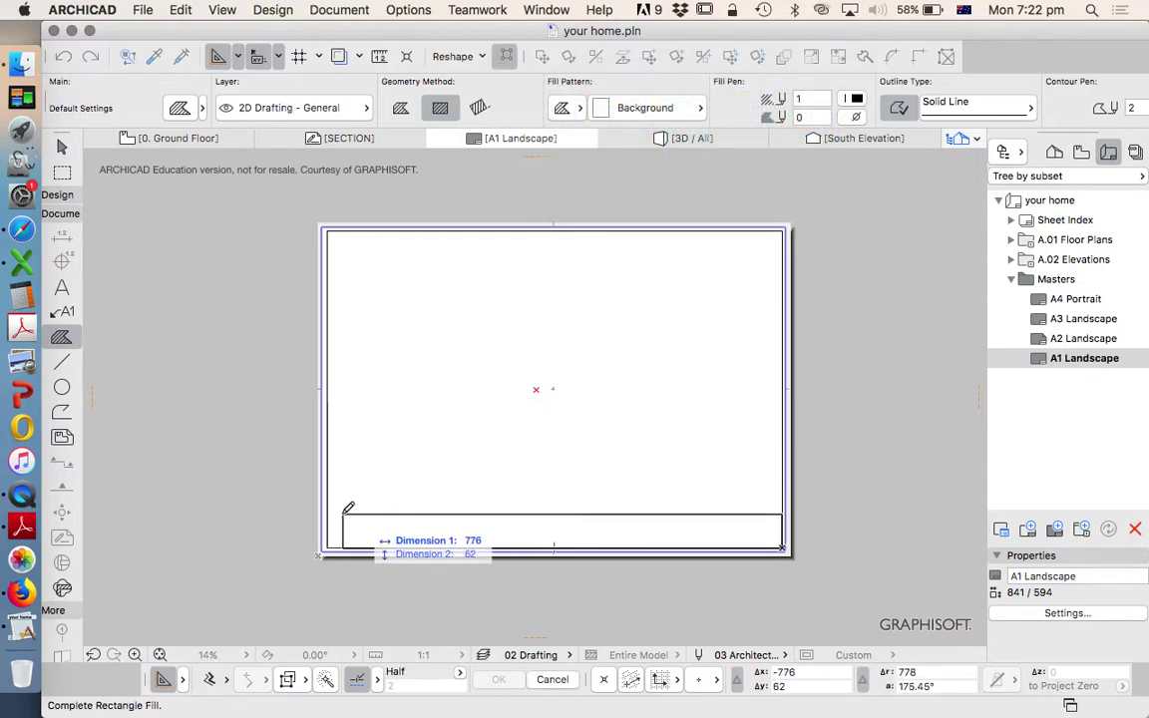
key("Escape")
Step: Delete the old border frame and the marker point near the sheet's centre from the A1 Landscape master
left_click_drag(246, 219, 847, 547, "shift")
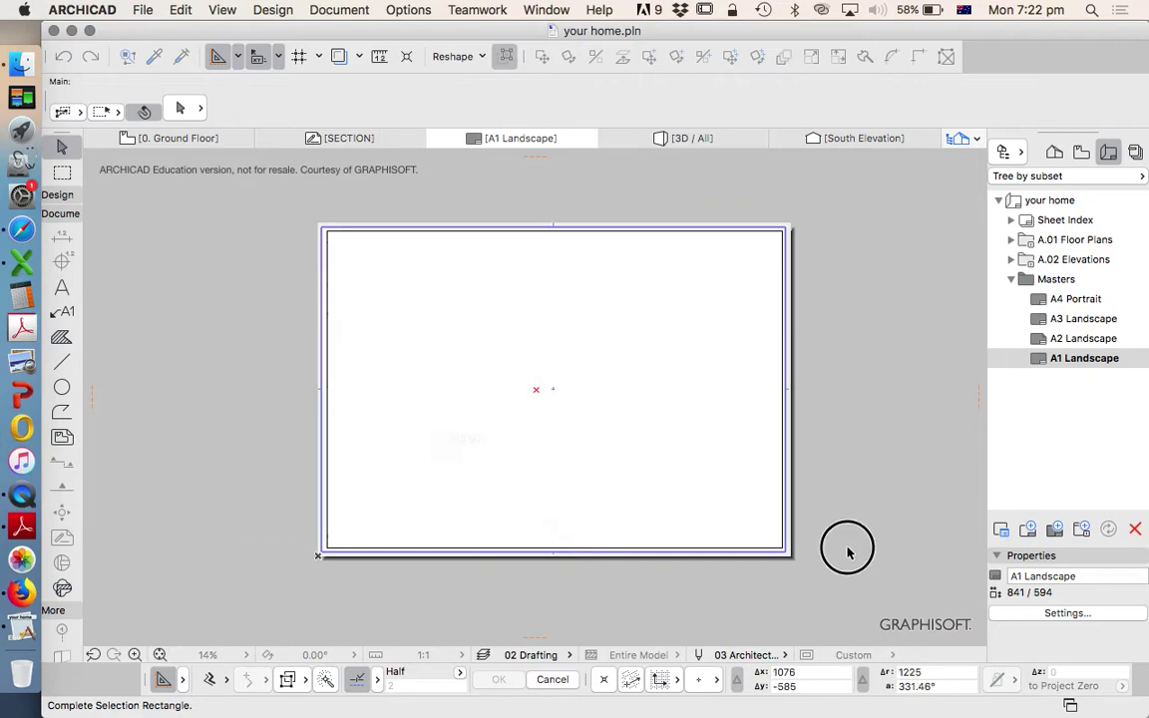
left_click(846, 602)
left_click(864, 610)
left_click(303, 220)
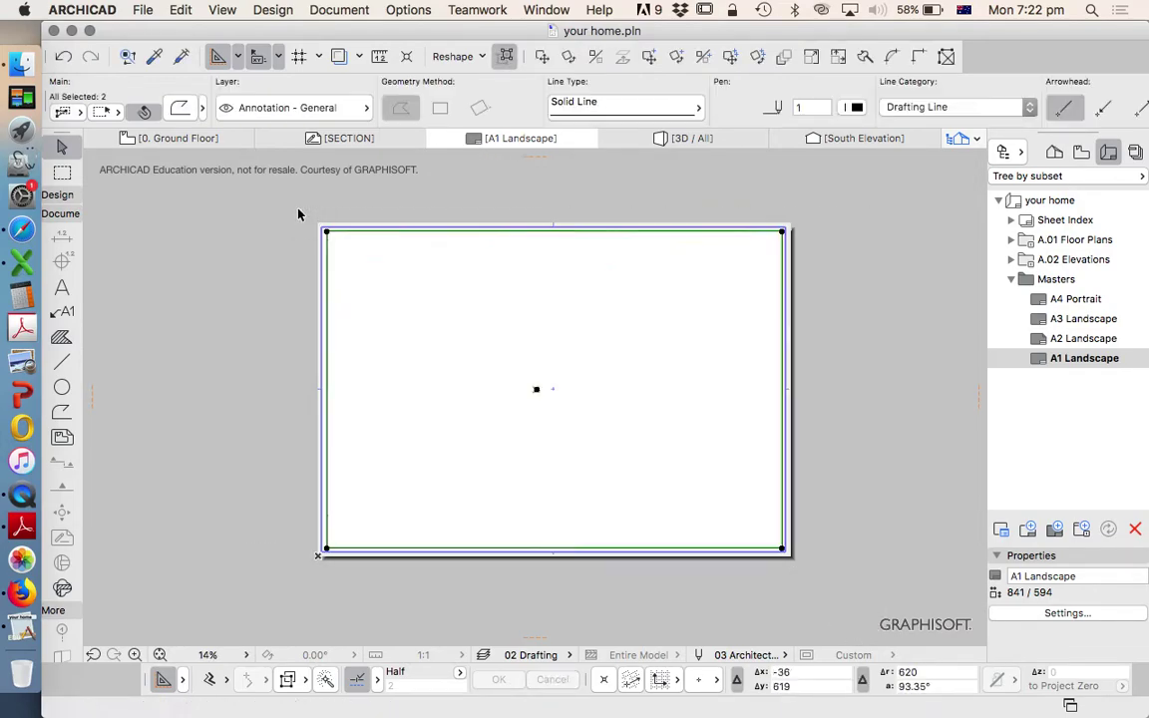
key("Delete")
Step: Draw an 821 by 574 mm rectangular line border along the margins of the A1 Landscape master
left_click(61, 362)
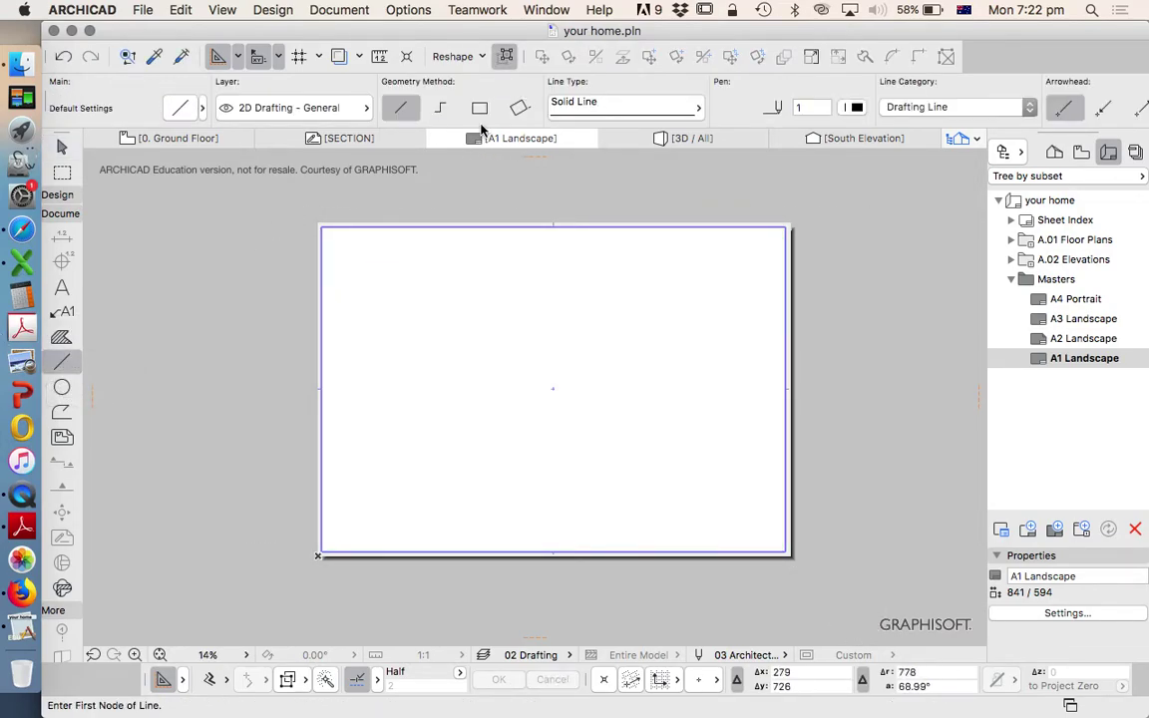
left_click(479, 107)
scroll(340, 224, "up", 5)
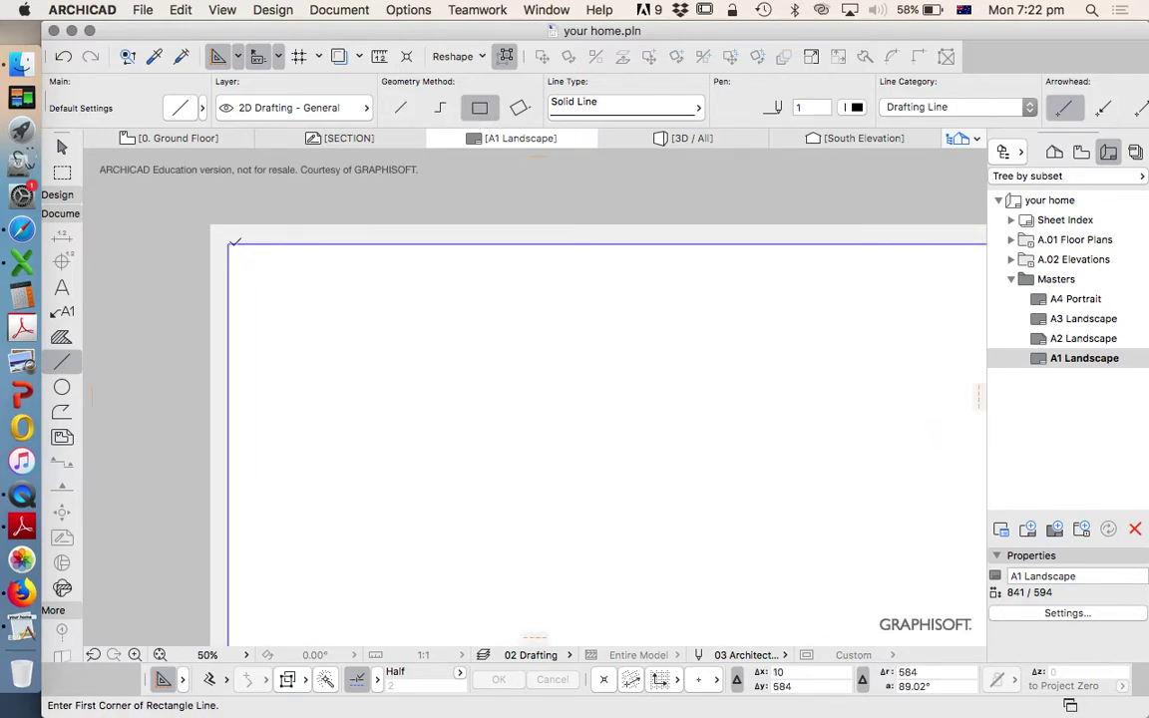
left_click(229, 243)
scroll(231, 247, "down", 8)
scroll(483, 391, "up", 5)
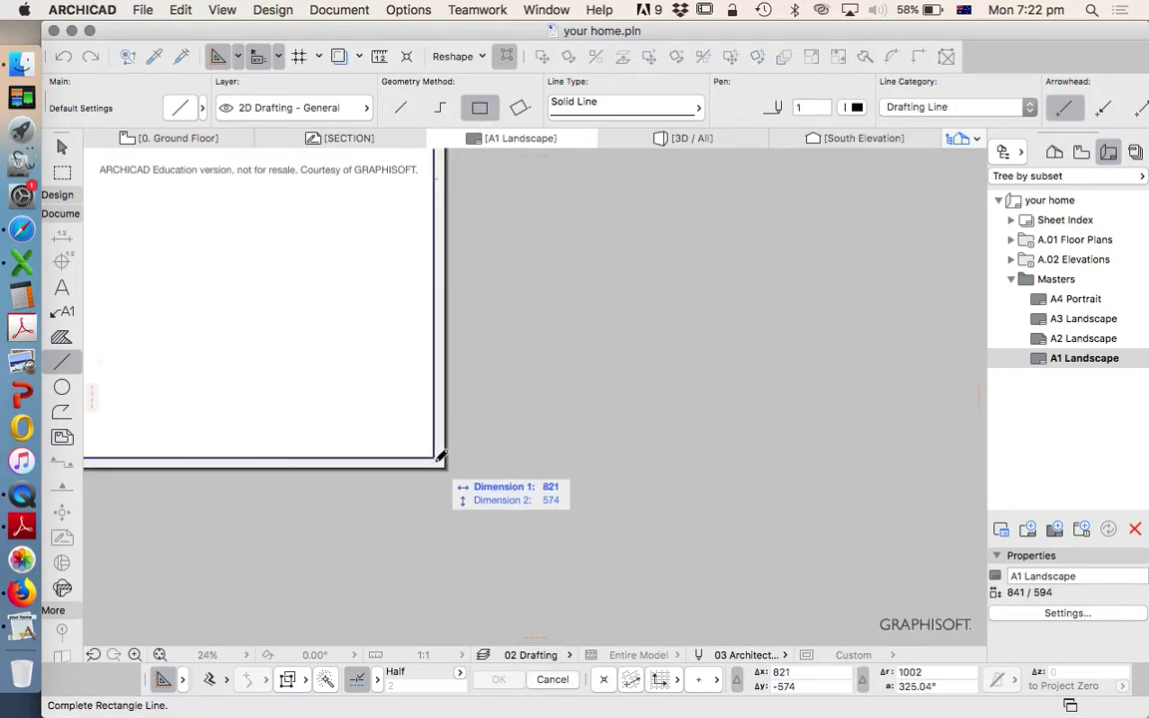
left_click(435, 458)
left_click(435, 459)
scroll(551, 318, "down", 5)
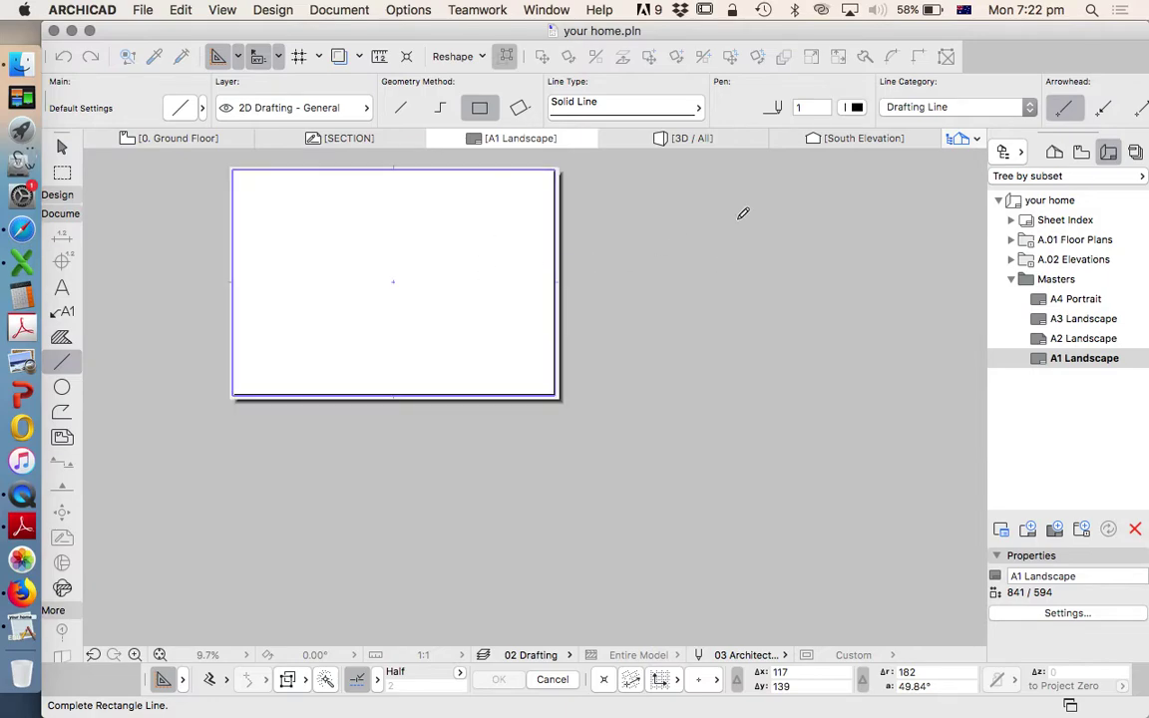
Step: Draw a 50 mm high rotated-rectangle line strip across the full width of the border's bottom edge on the A1 Landscape master
left_click(518, 108)
left_click(554, 394)
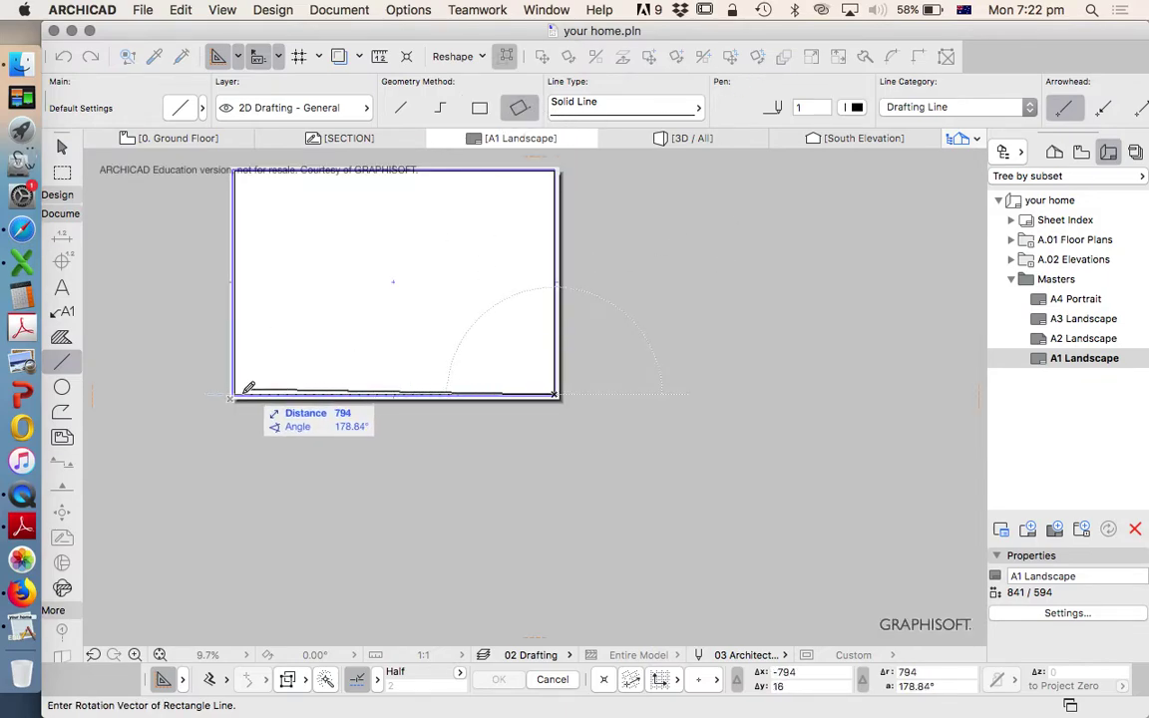
left_click(237, 391)
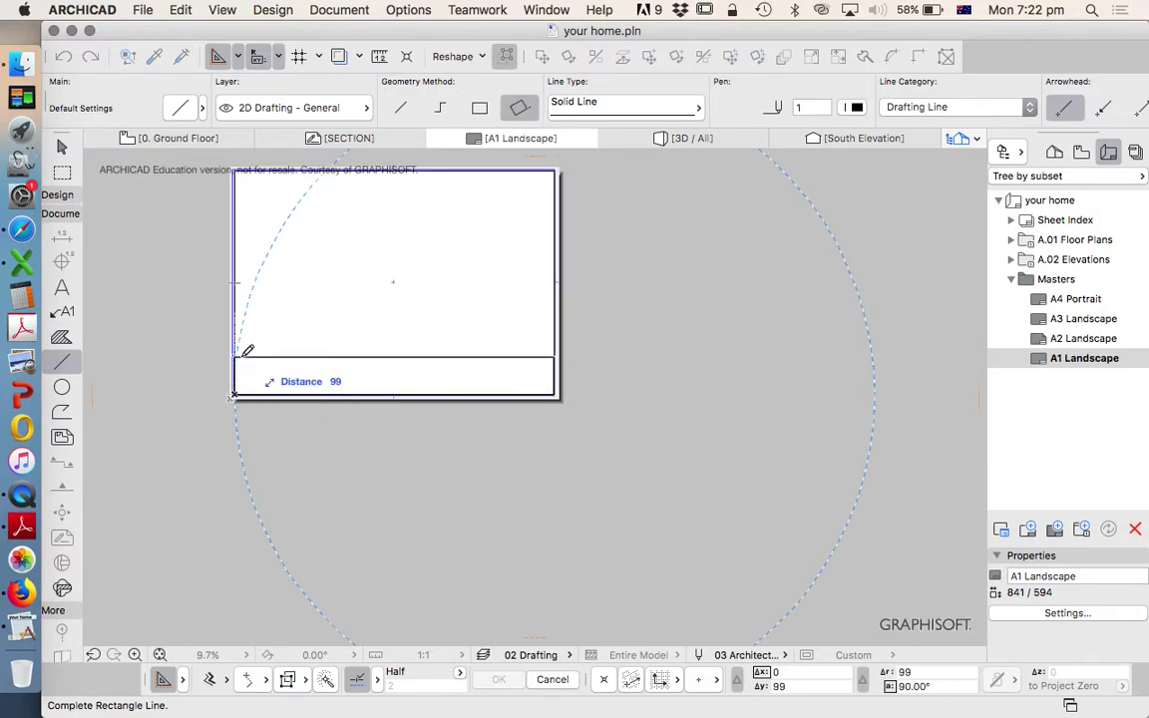
key("BackSpace")
key("BackSpace")
type("50")
key("Return")
key("Escape")
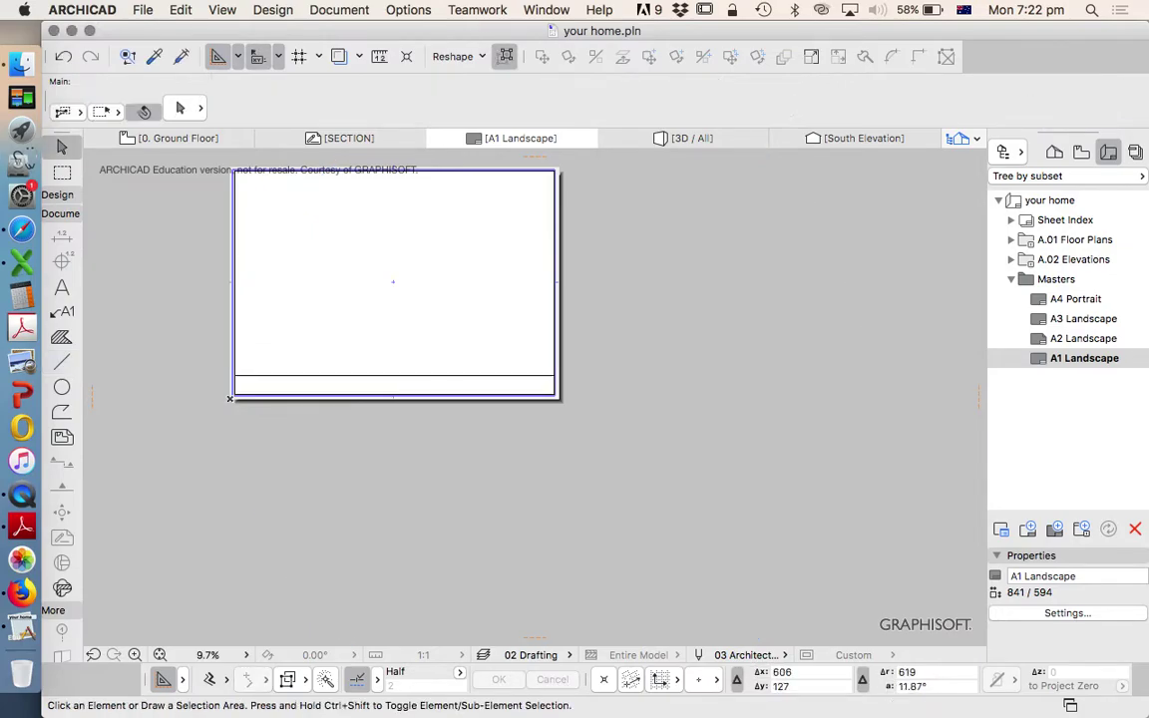
Step: Inspect the border and the strip along its bottom edge on the A1 Landscape master
middle_click_drag(523, 384, 779, 487)
scroll(779, 487, "up", 5)
scroll(534, 264, "down", 1)
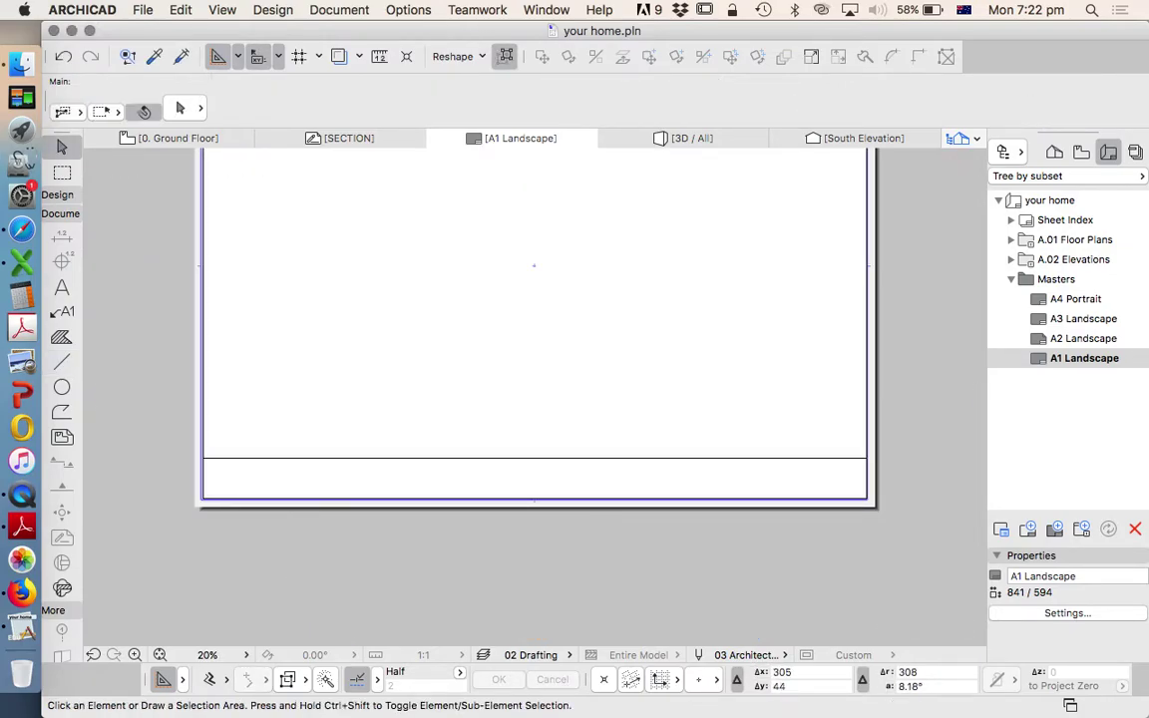
scroll(684, 475, "down", 3)
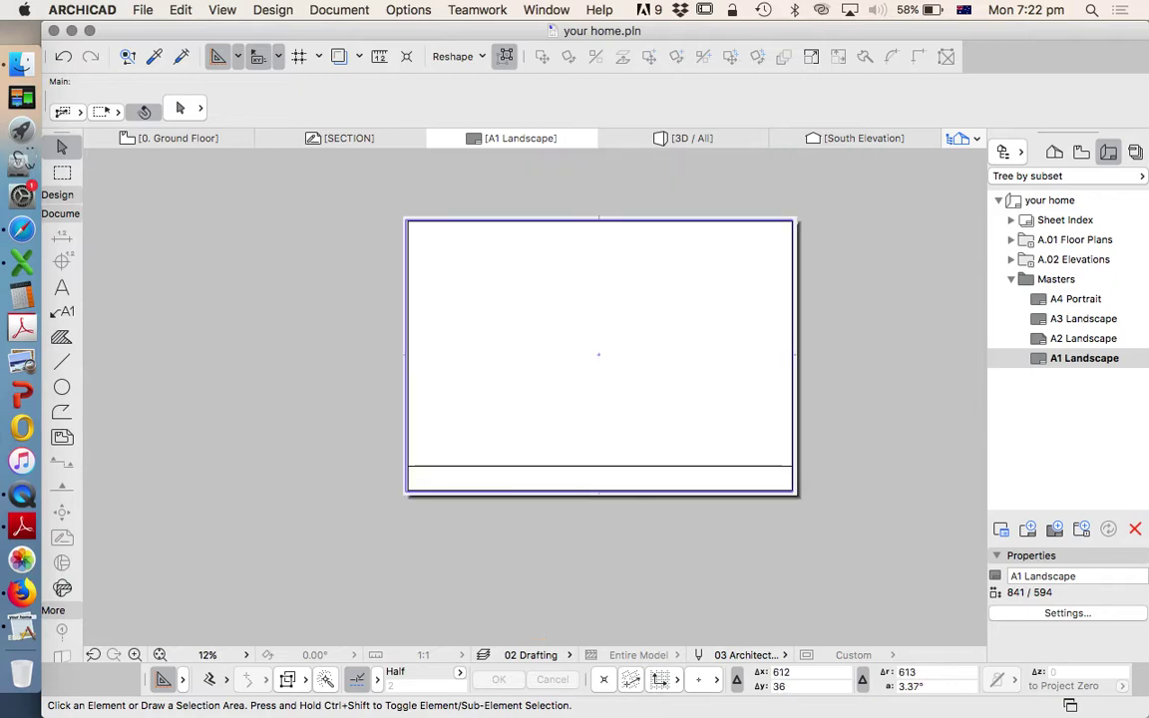
scroll(721, 462, "up", 3)
scroll(706, 494, "down", 3)
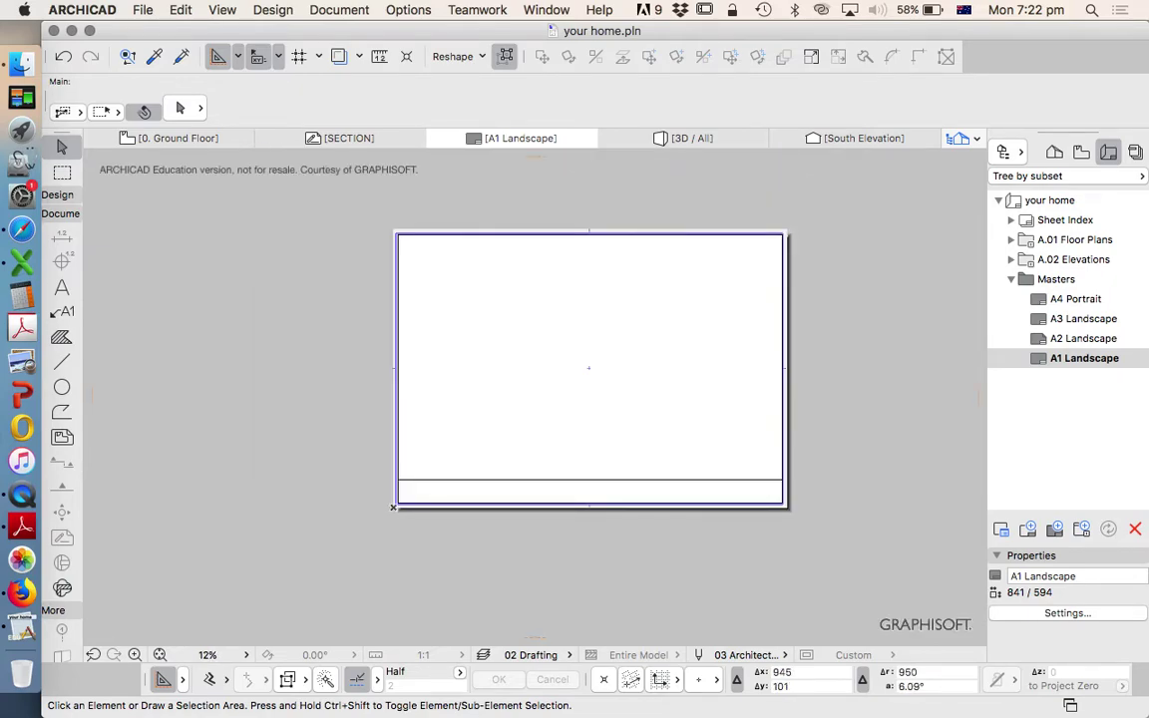
scroll(698, 499, "up", 2)
scroll(698, 498, "down", 2)
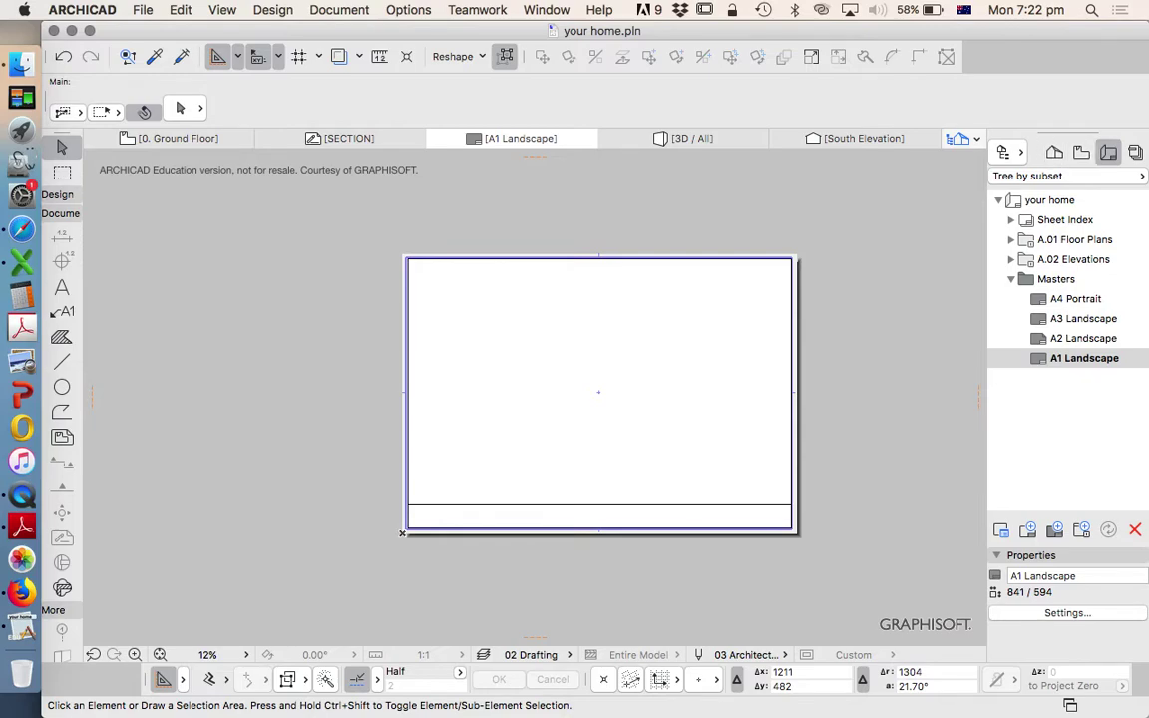
Step: Create a new layout in the Elevations subset and move it to the top of the layout book, above Sheet Index
right_click(1057, 259)
mouse_move(1027, 264)
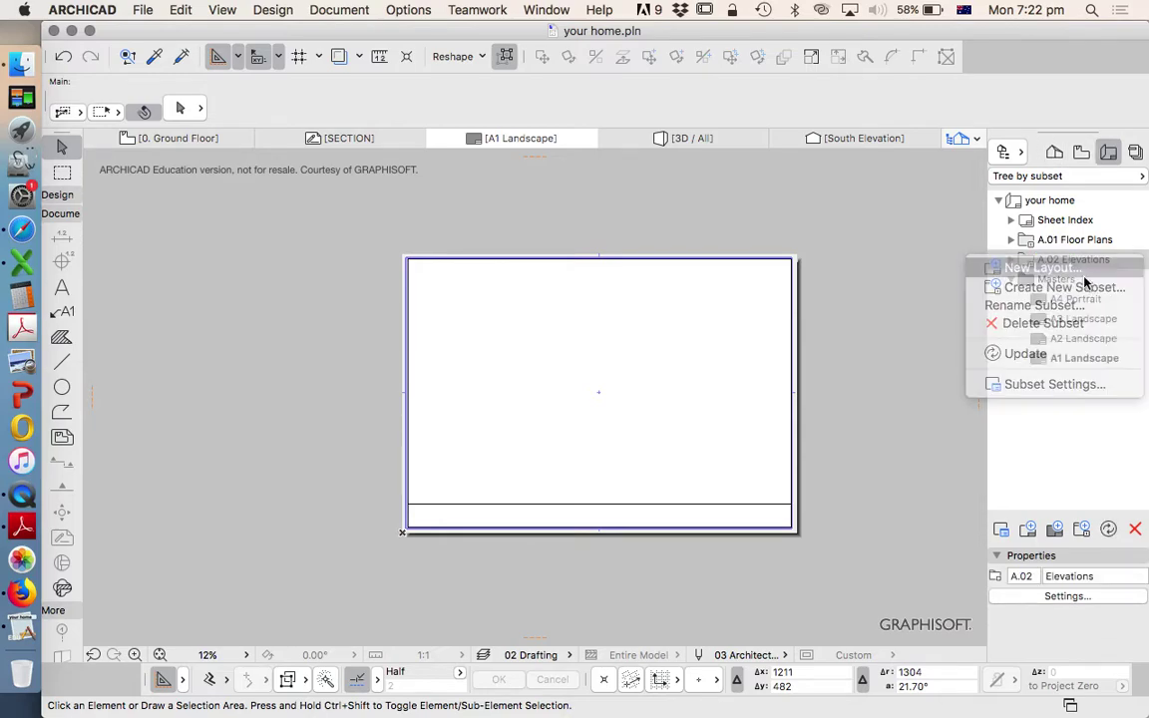
left_click(1065, 336)
left_click(760, 562)
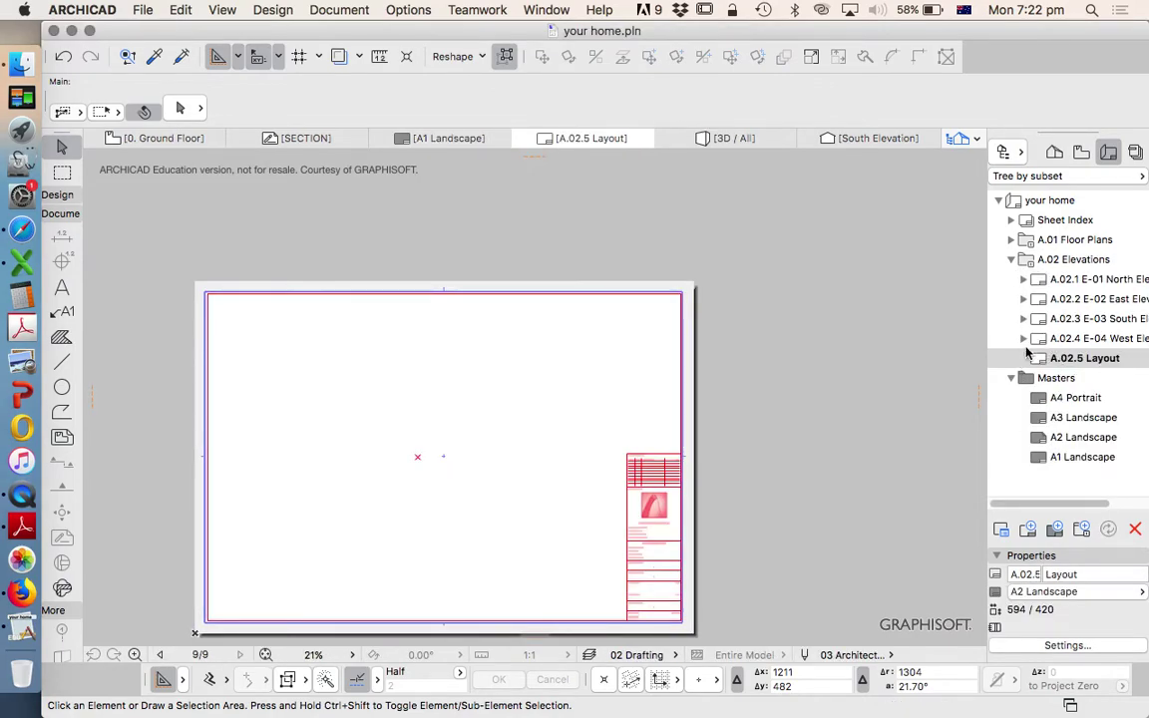
left_click_drag(1030, 355, 1028, 222)
left_click(1011, 280)
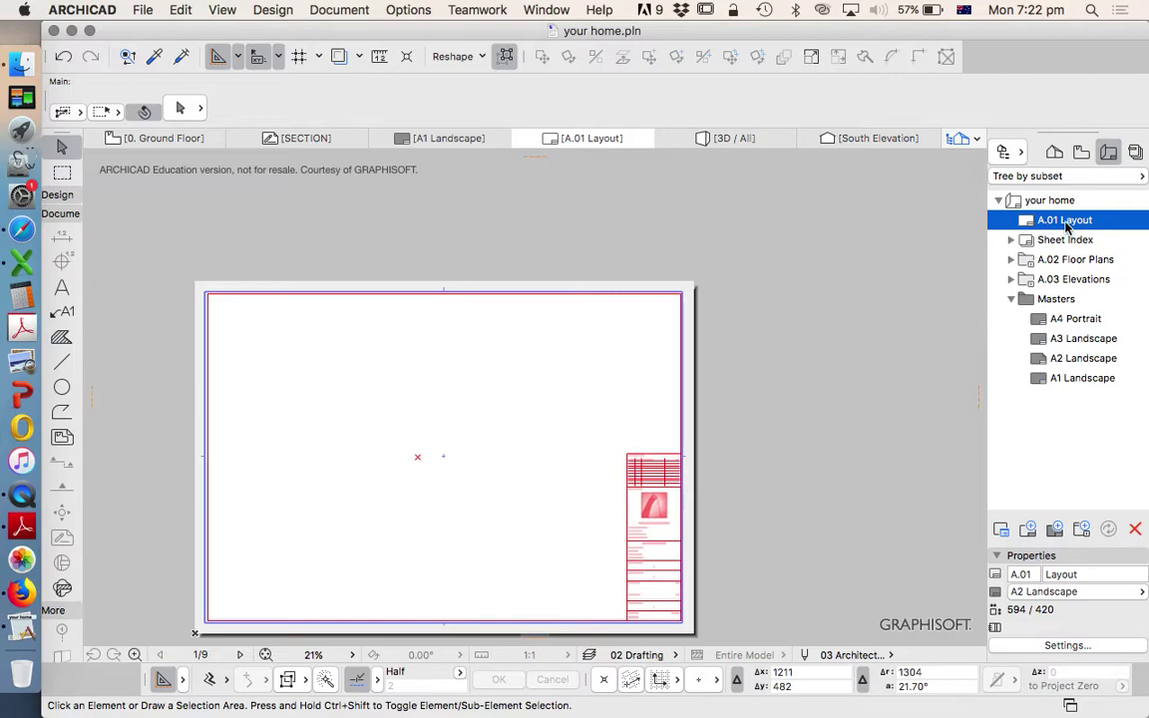
Step: Rename the new layout YOUR HOME PLANS and clear its ID
right_click(1065, 225)
left_click(1056, 313)
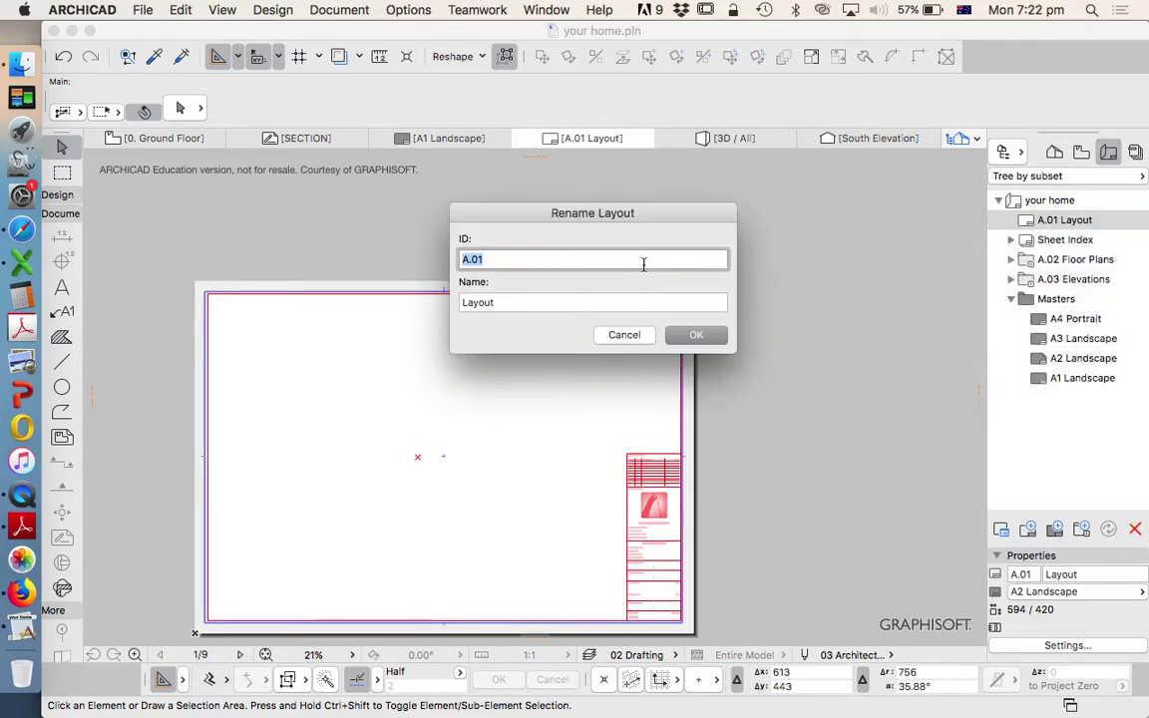
key("BackSpace")
left_click(565, 303)
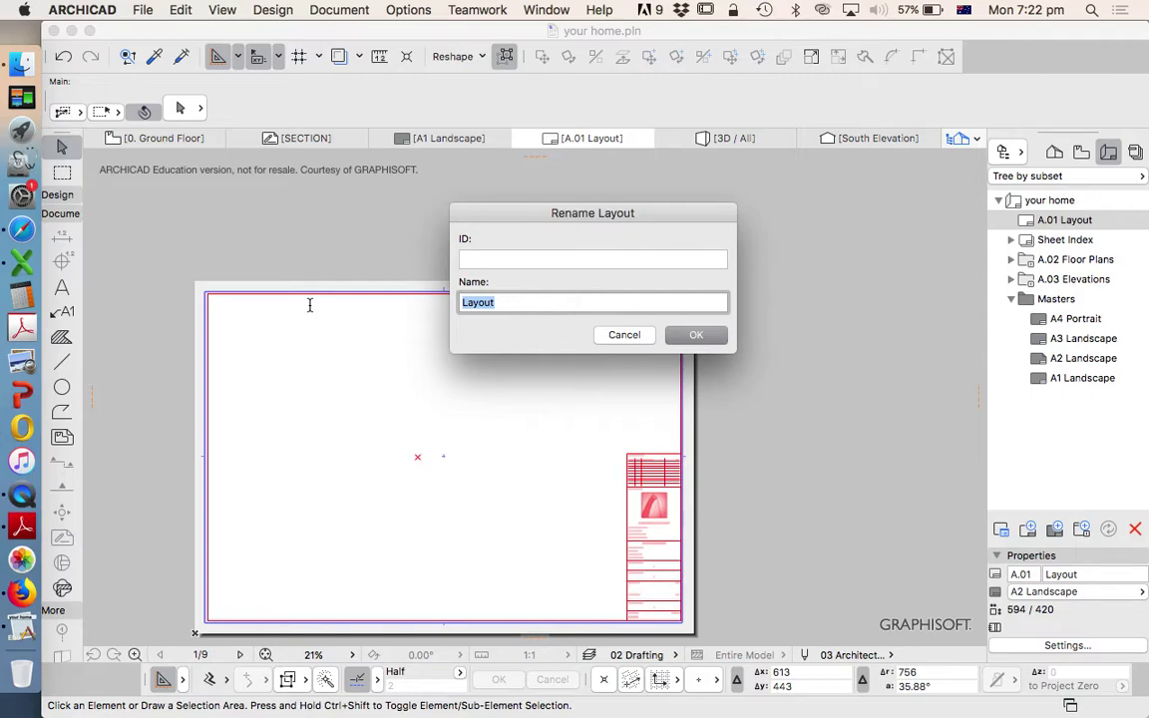
type("P")
type("S")
key("Return")
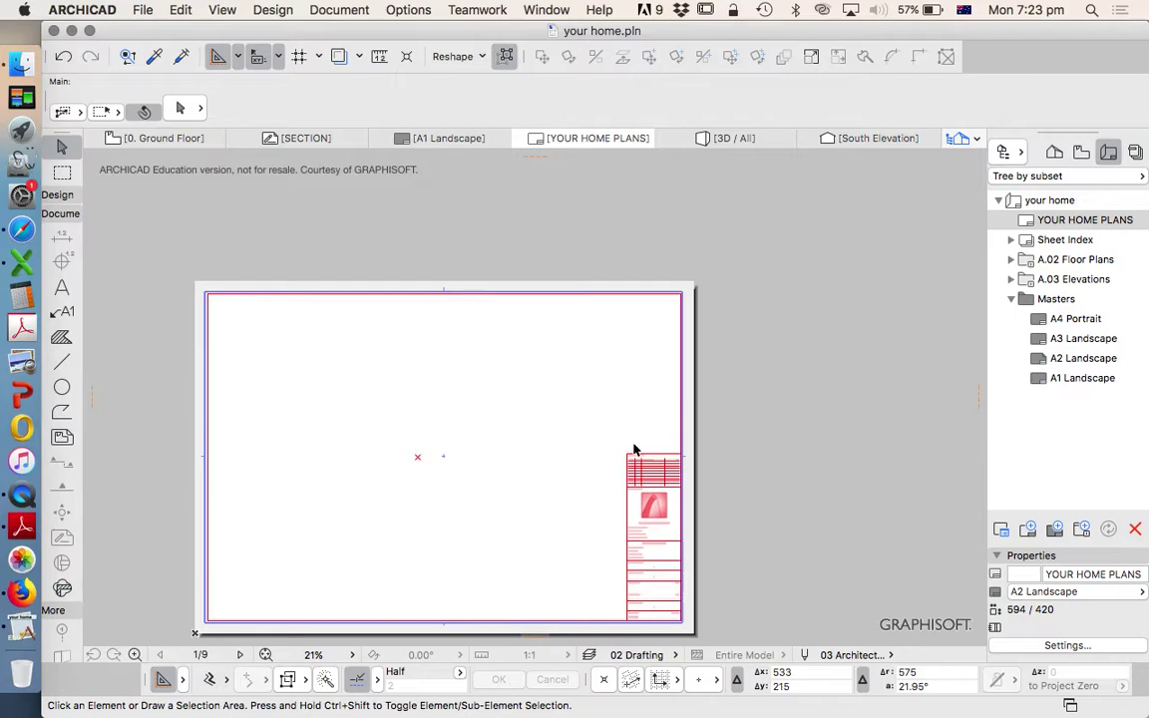
Step: Set the master layout of YOUR HOME PLANS to A1 Landscape and apply the settings
scroll(588, 478, "down", 3)
scroll(587, 478, "up", 3)
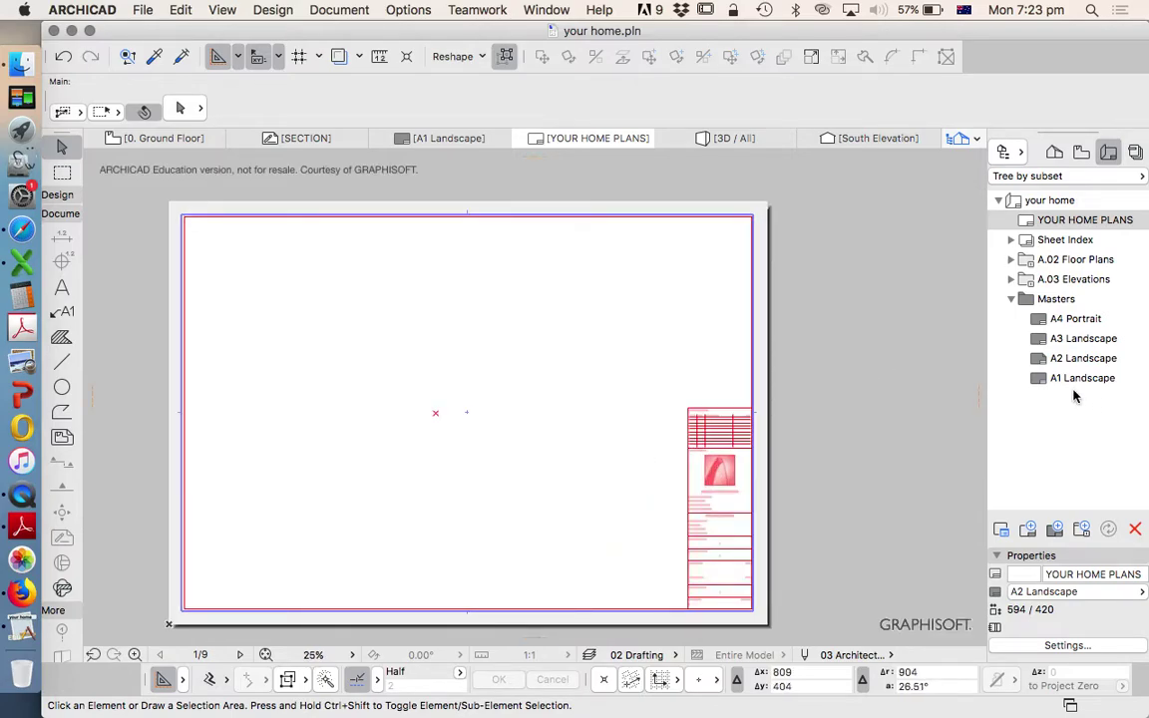
right_click(1082, 222)
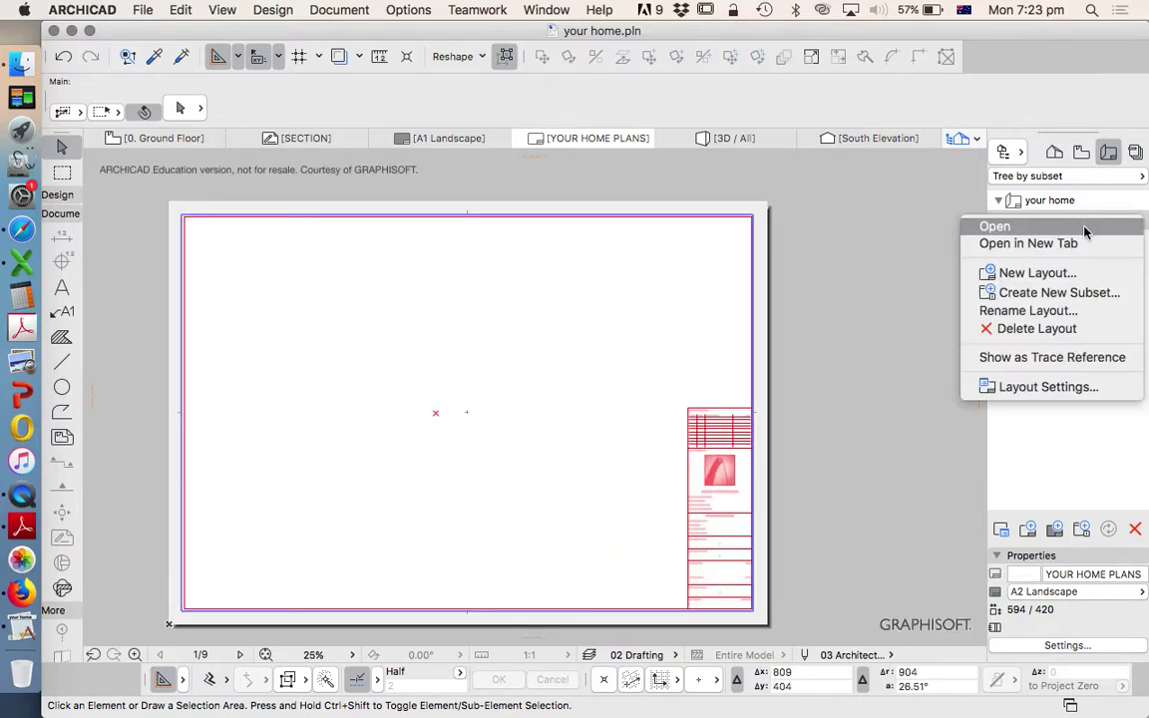
left_click(1065, 389)
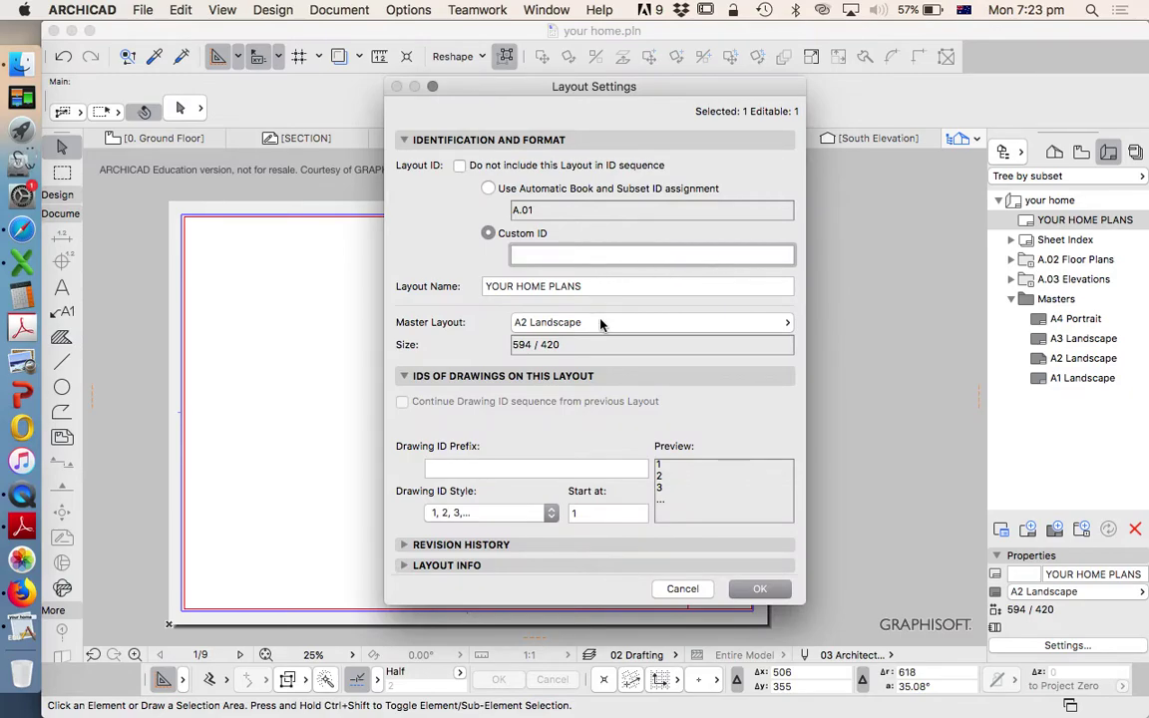
left_click(602, 322)
left_click(829, 320)
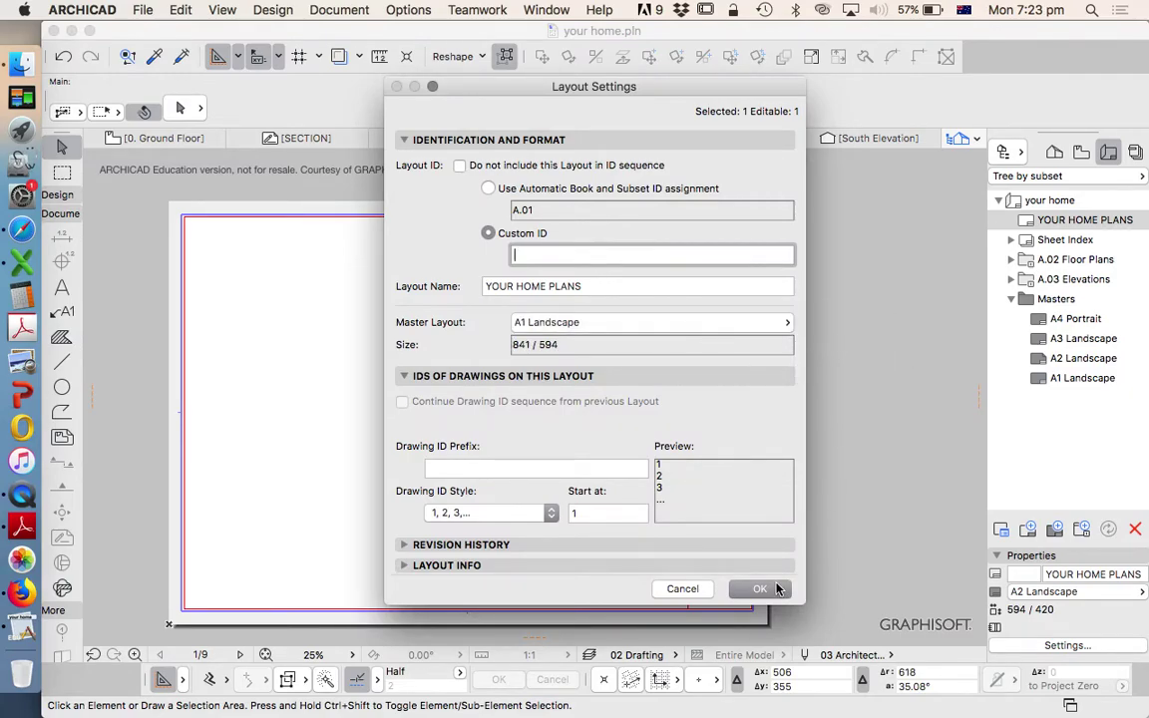
left_click(759, 589)
scroll(703, 429, "down", 5)
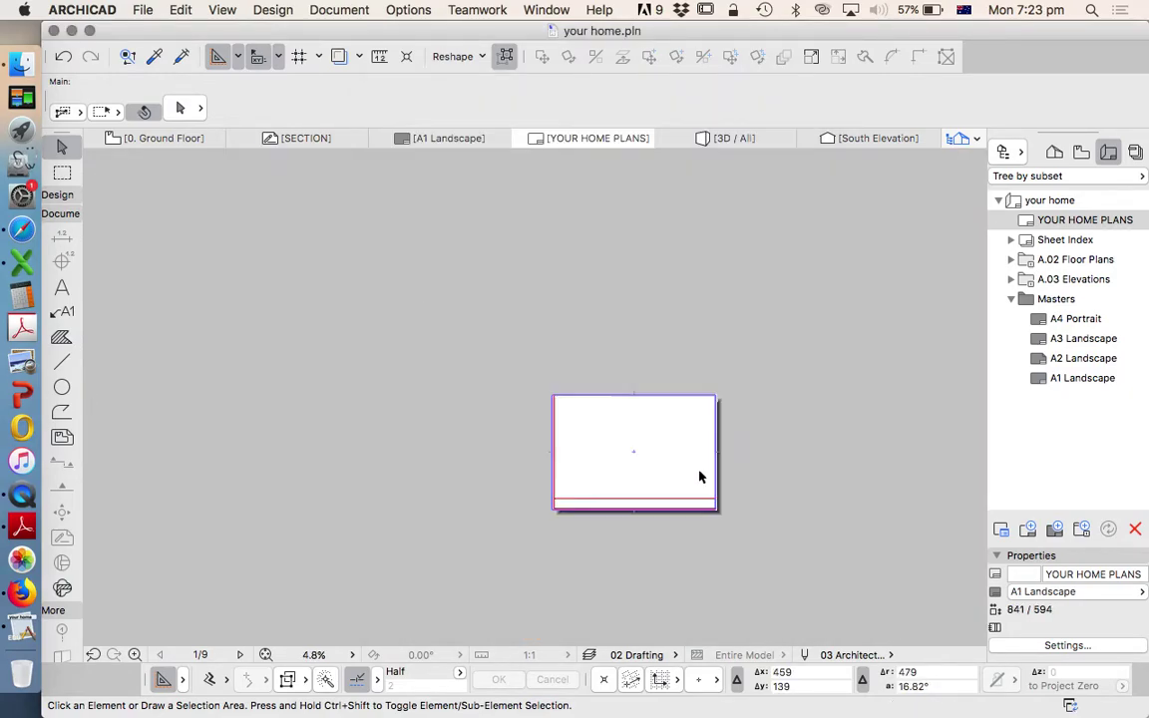
Step: Open the PLAN OVERLAY worksheet and turn off its trace reference, leaving only the drawn plan on display
left_click(1055, 152)
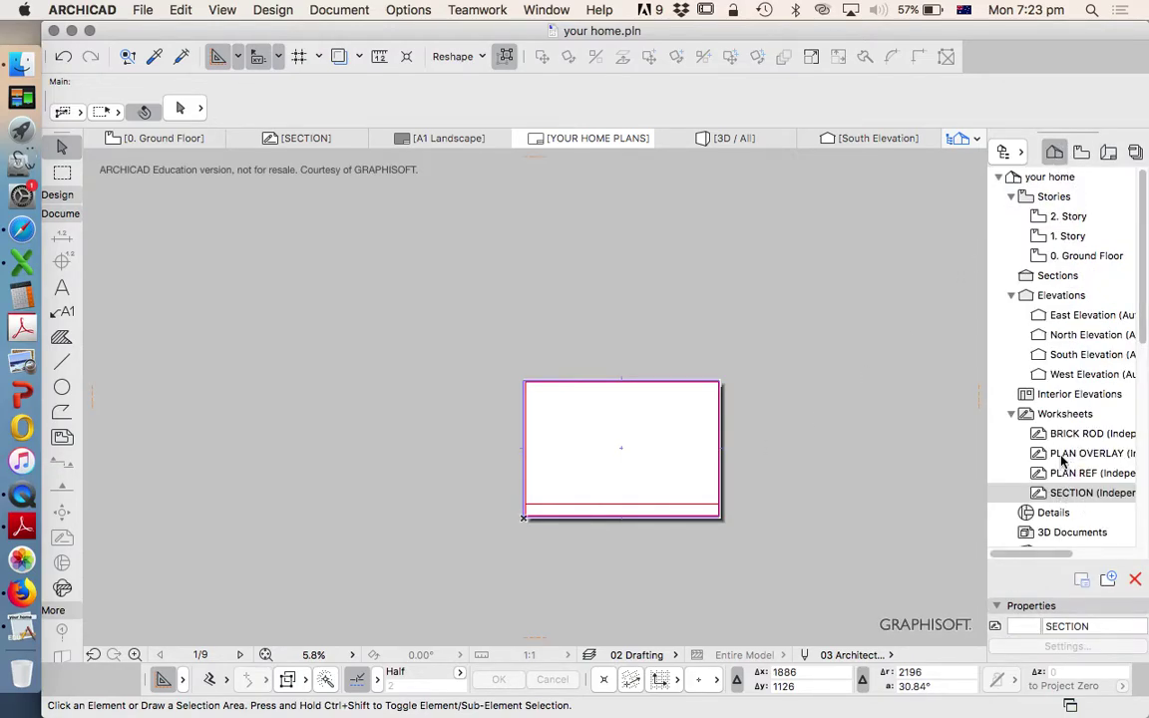
double_click(1062, 455)
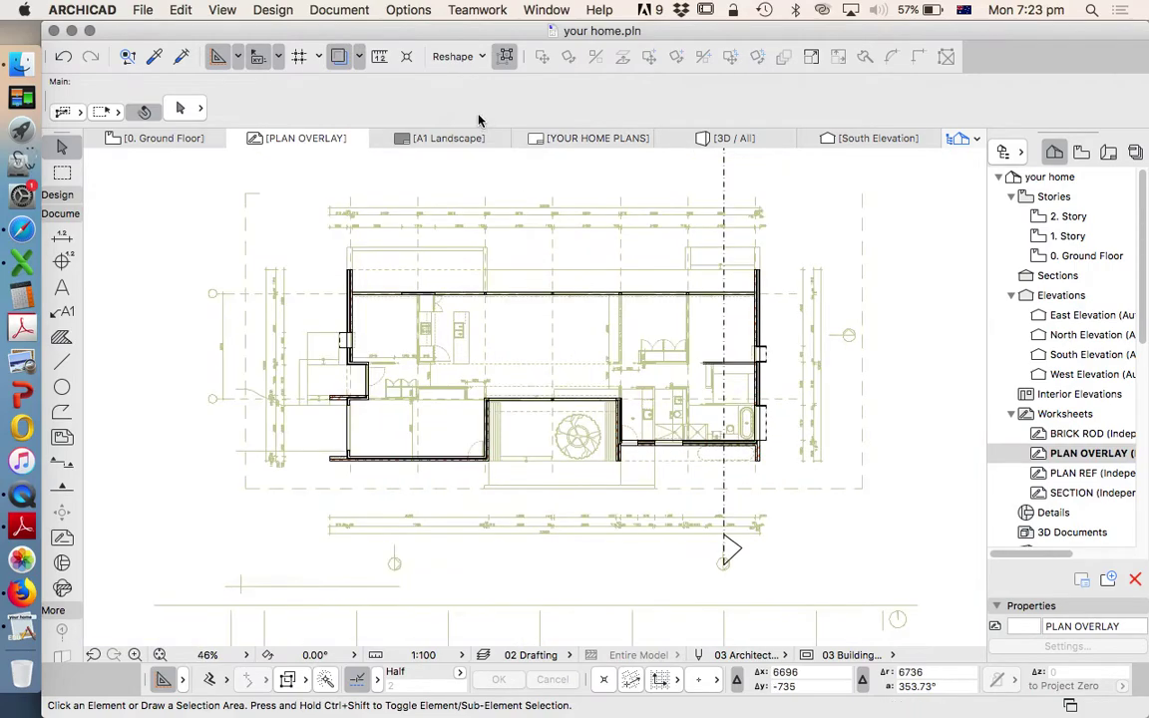
left_click(341, 56)
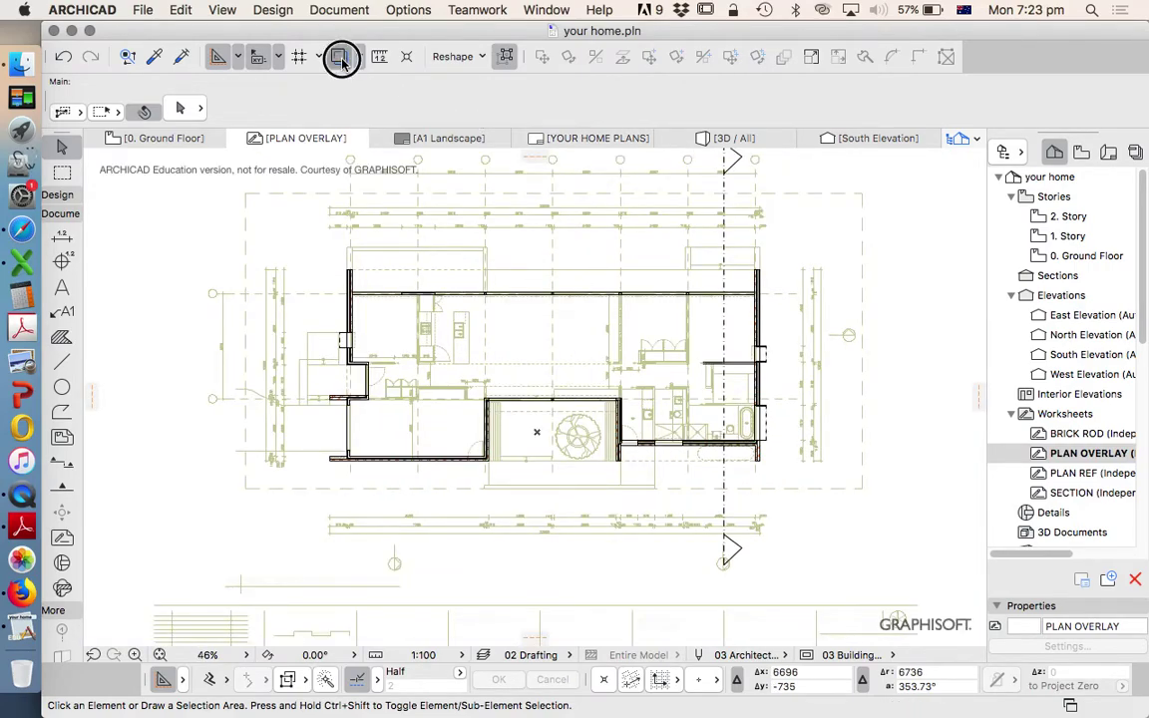
scroll(639, 331, "up", 2)
scroll(726, 454, "down", 3)
scroll(726, 453, "down", 1)
scroll(736, 334, "up", 2)
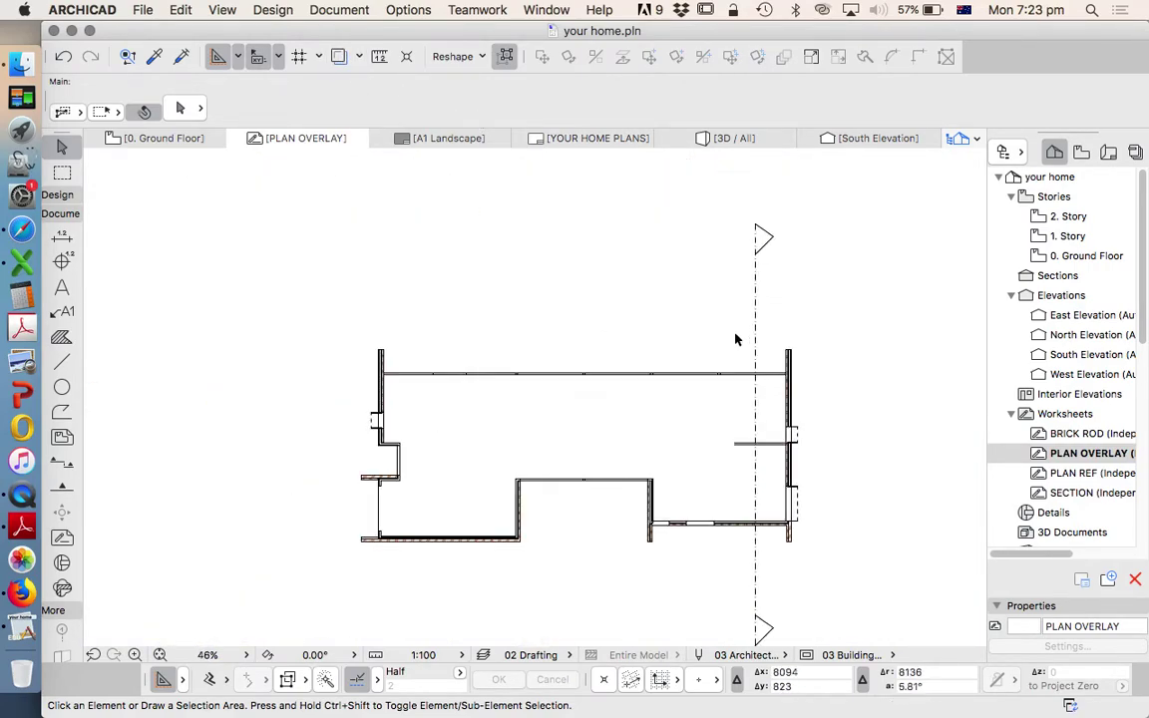
scroll(722, 397, "down", 2)
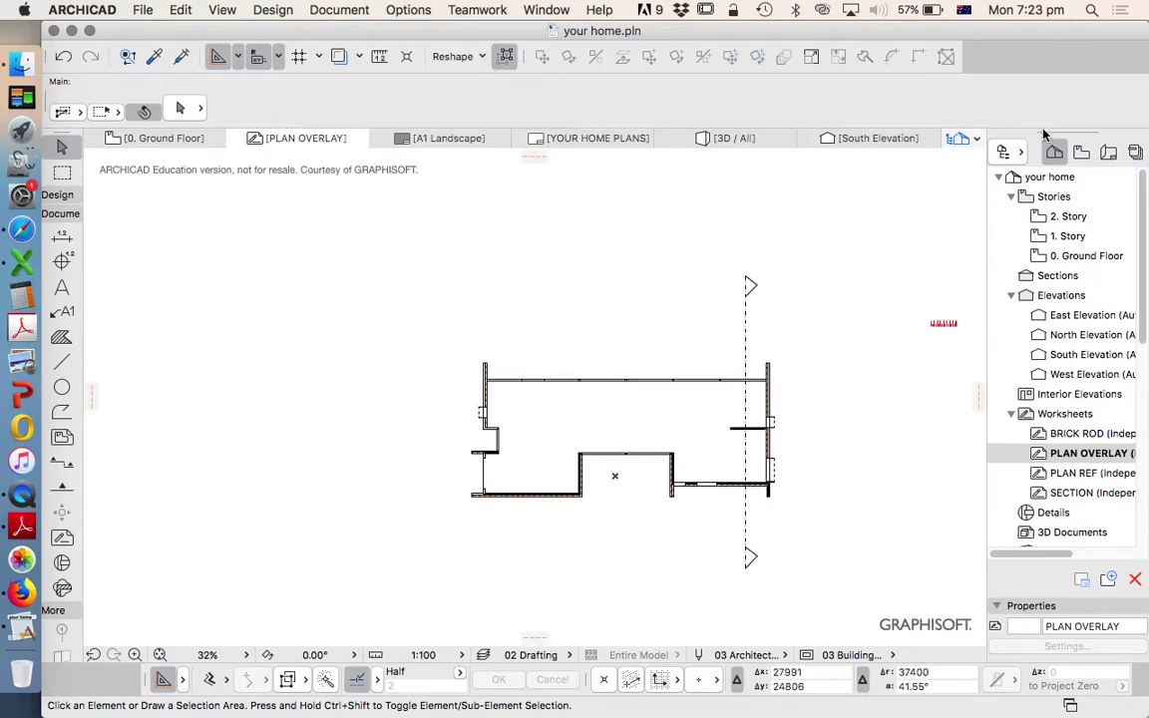
Step: Collapse the plan and elevation folders in the view map and create a new folder named PLANS under the project
left_click(1081, 153)
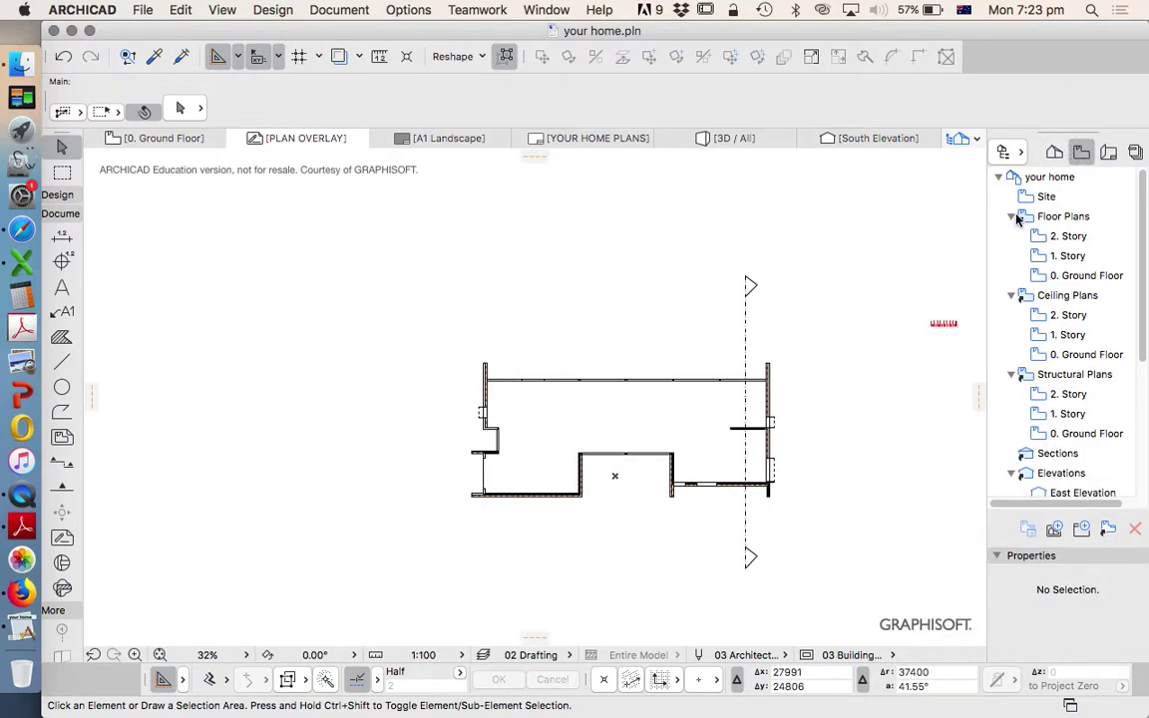
left_click(1011, 217)
left_click(1010, 237)
left_click(1010, 256)
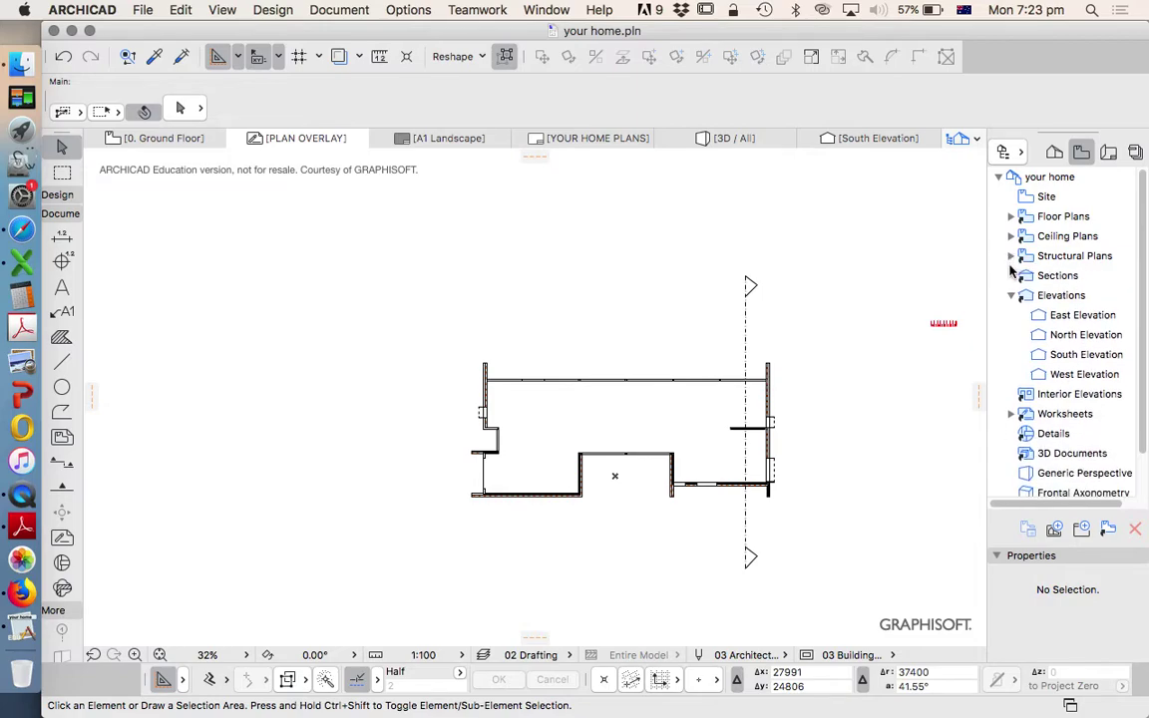
left_click(1011, 295)
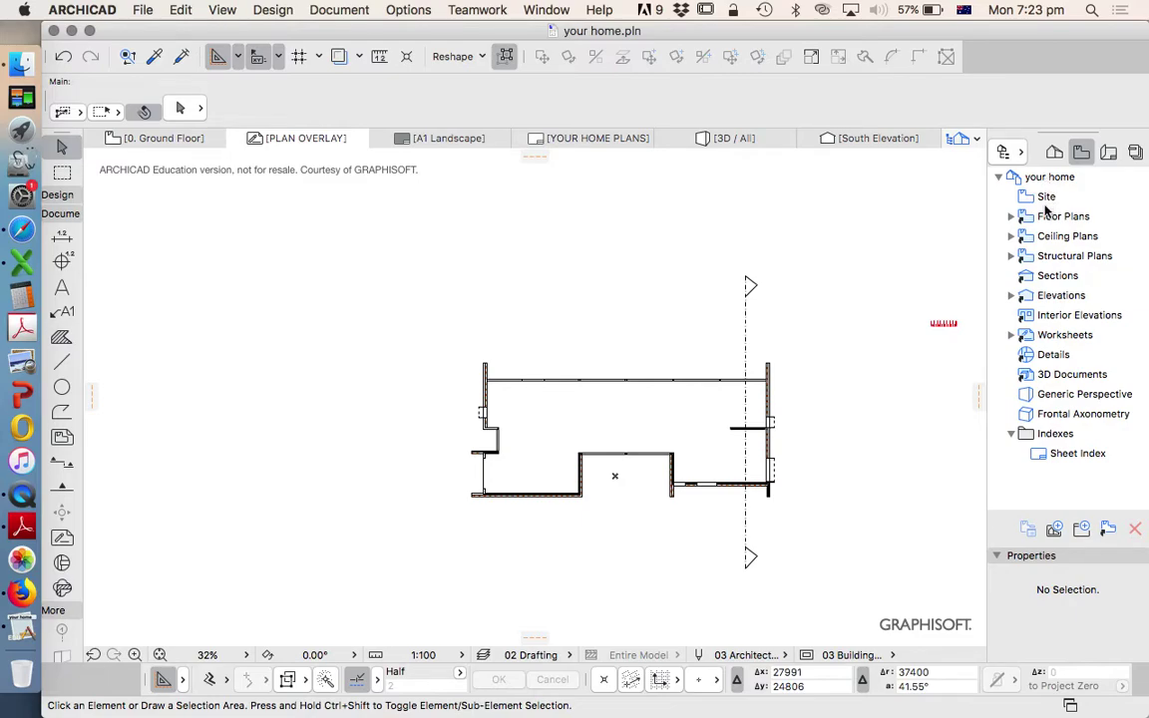
right_click(1052, 178)
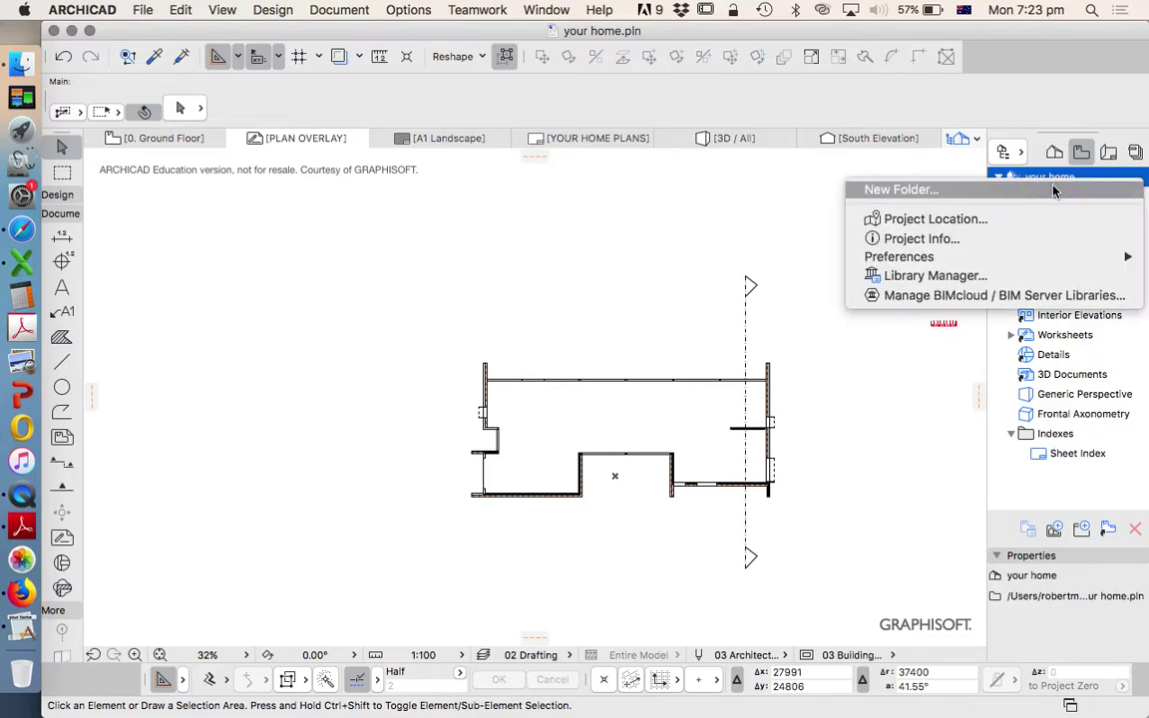
left_click(936, 195)
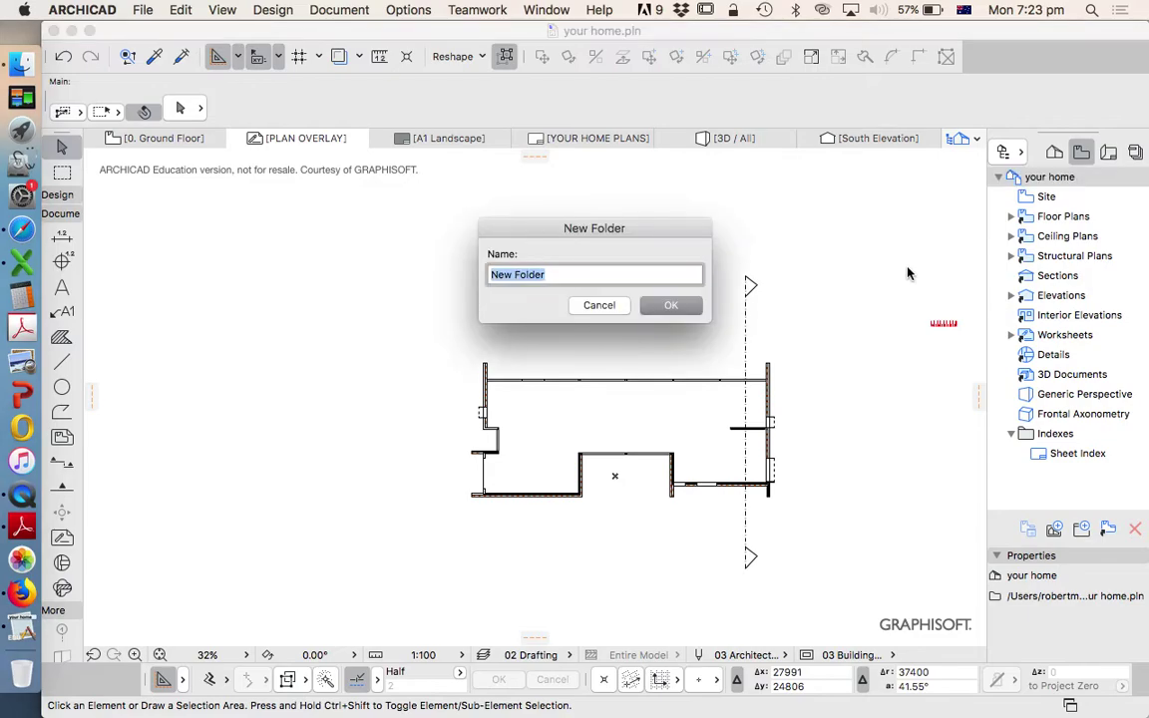
type("PLANS")
key("Return")
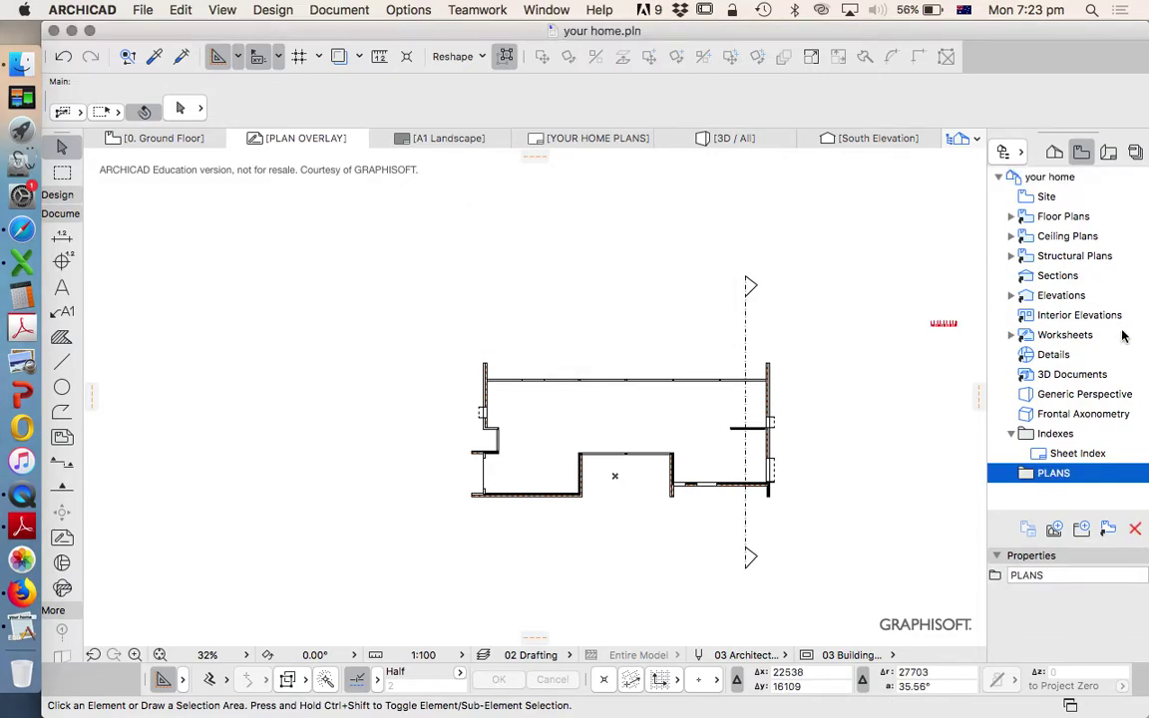
Step: Save the current PLAN OVERLAY view in the PLANS folder with the custom name FLOOR PLAN
right_click(1048, 476)
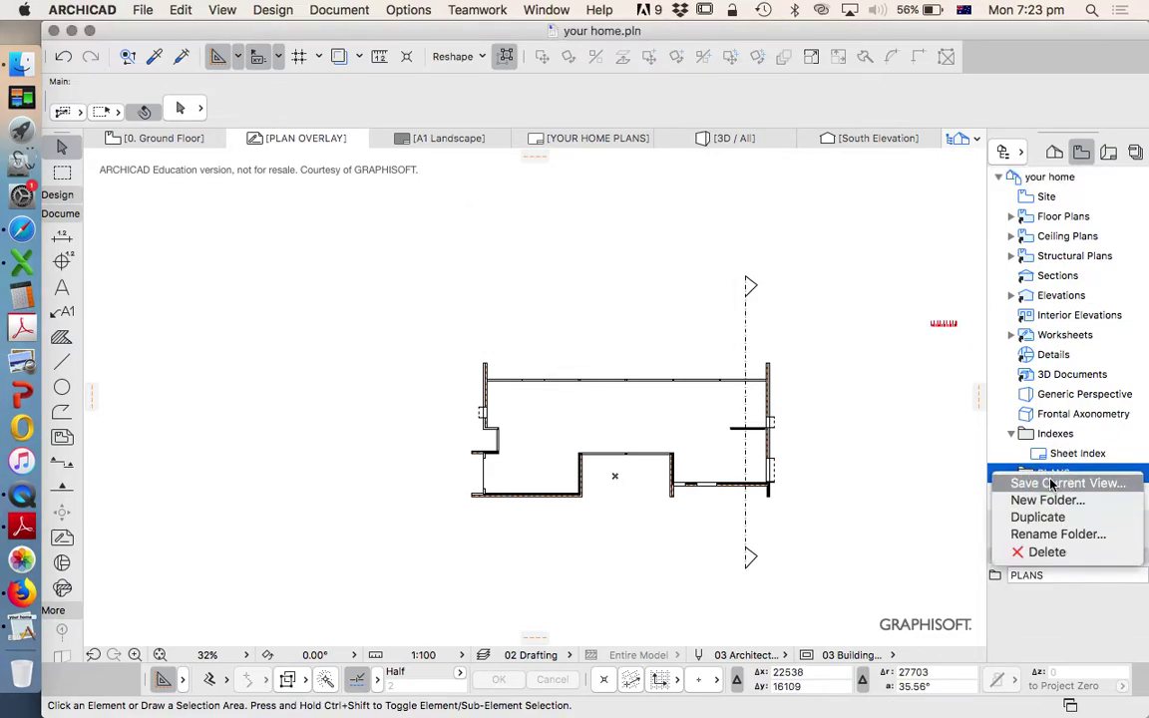
left_click(1050, 481)
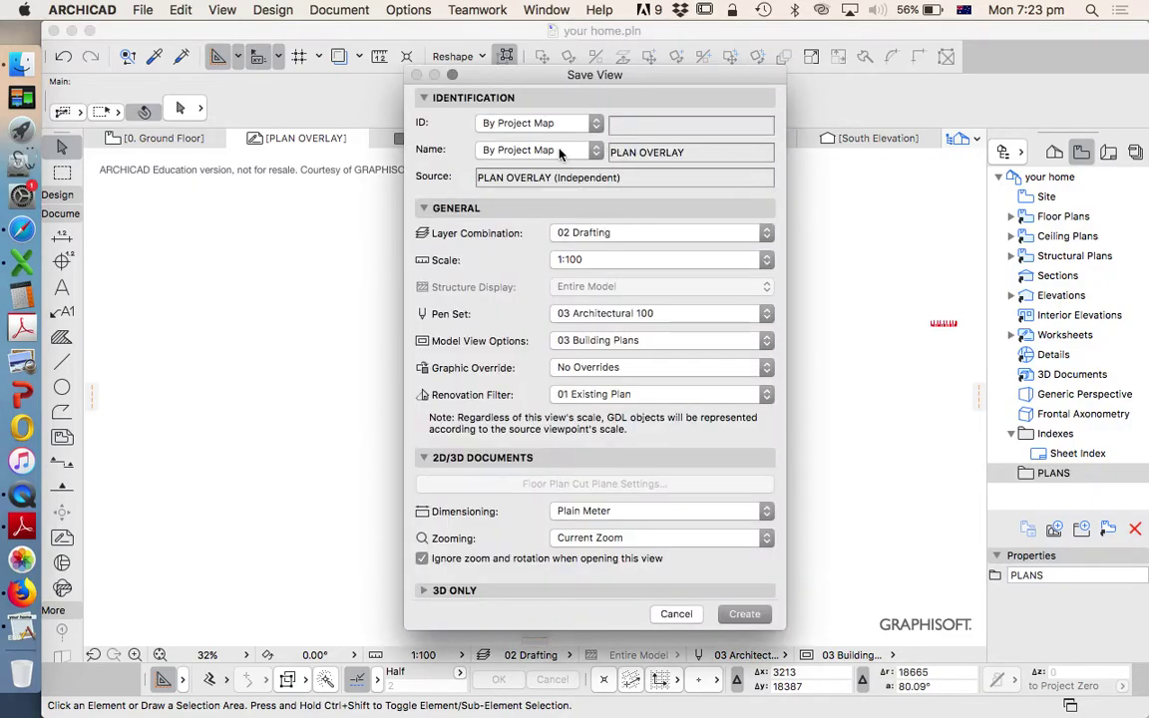
left_click(526, 151)
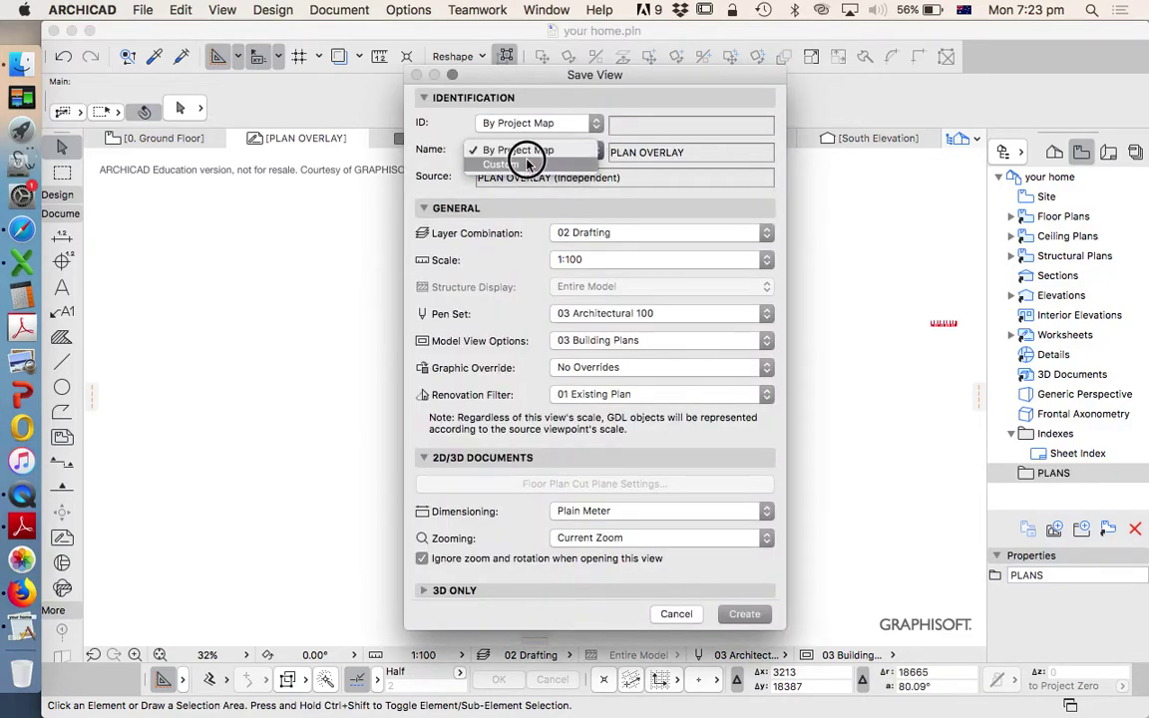
left_click(526, 162)
left_click_drag(703, 149, 574, 150)
type("FLOO")
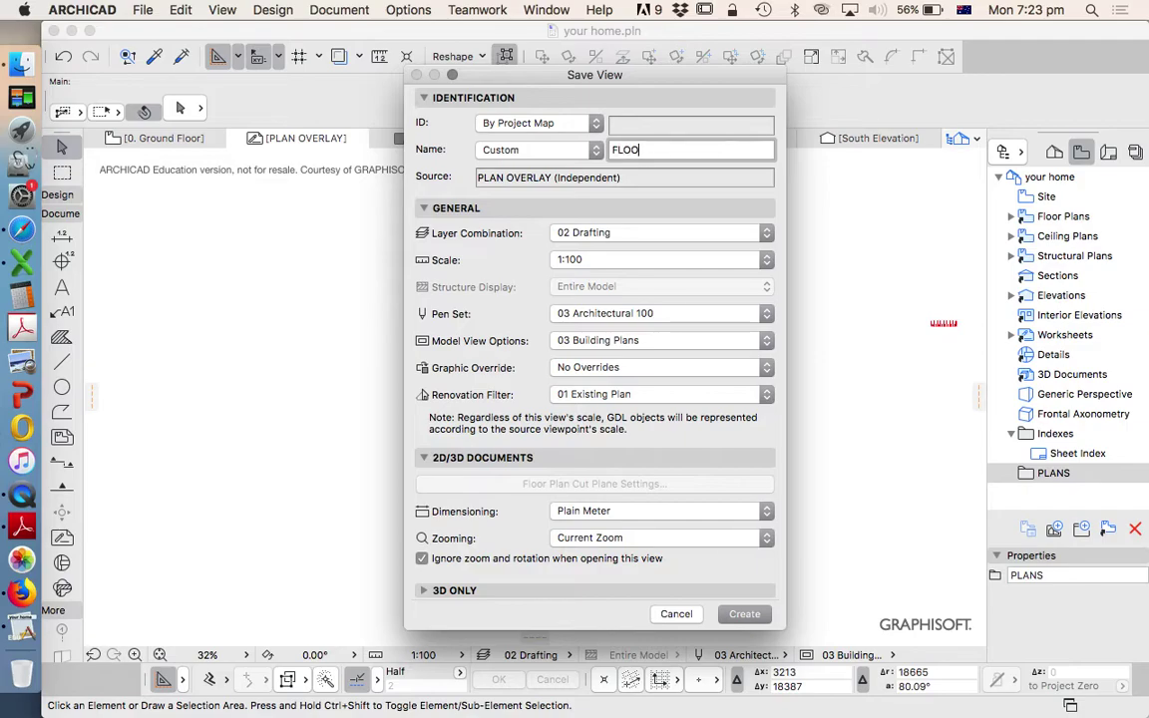
type("R PLAN")
key("Return")
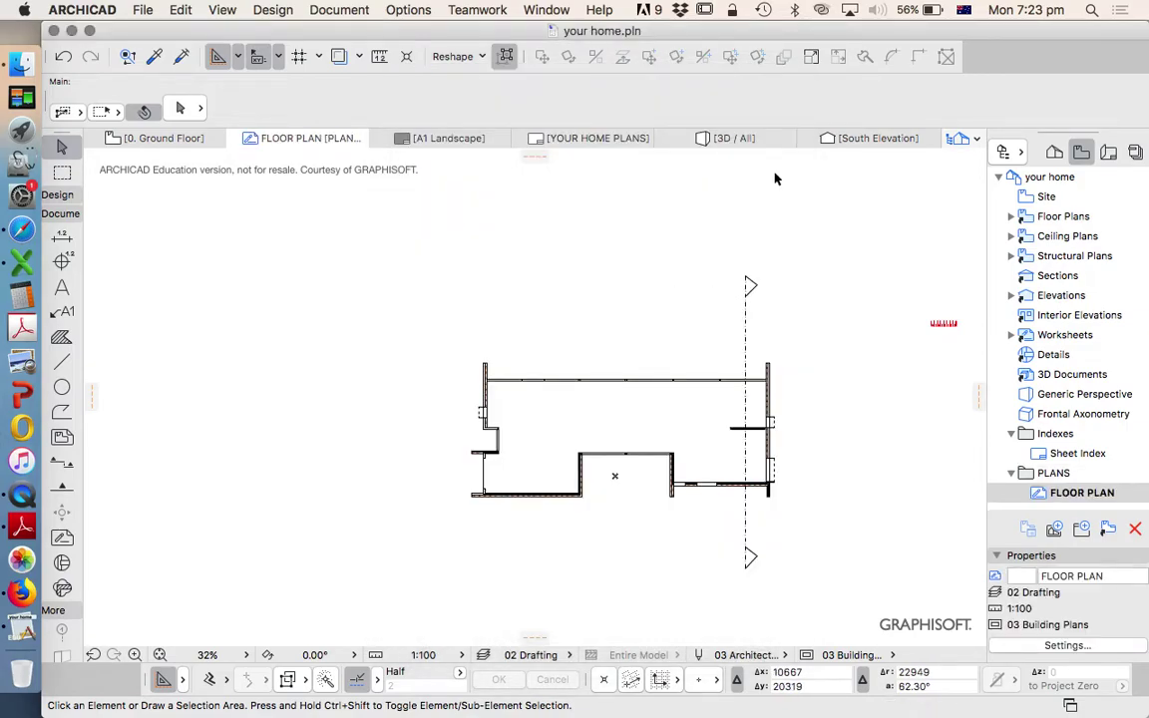
Step: Open the SECTION worksheet from the project map and frame the drawn section
left_click(1057, 154)
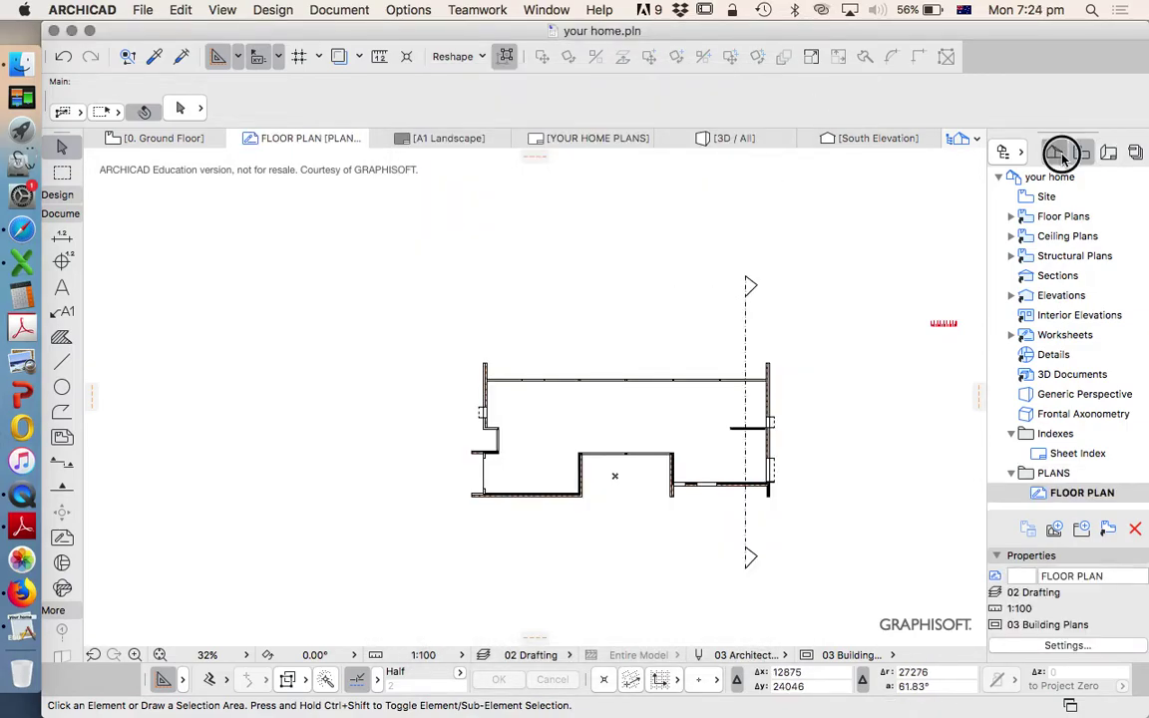
double_click(1067, 493)
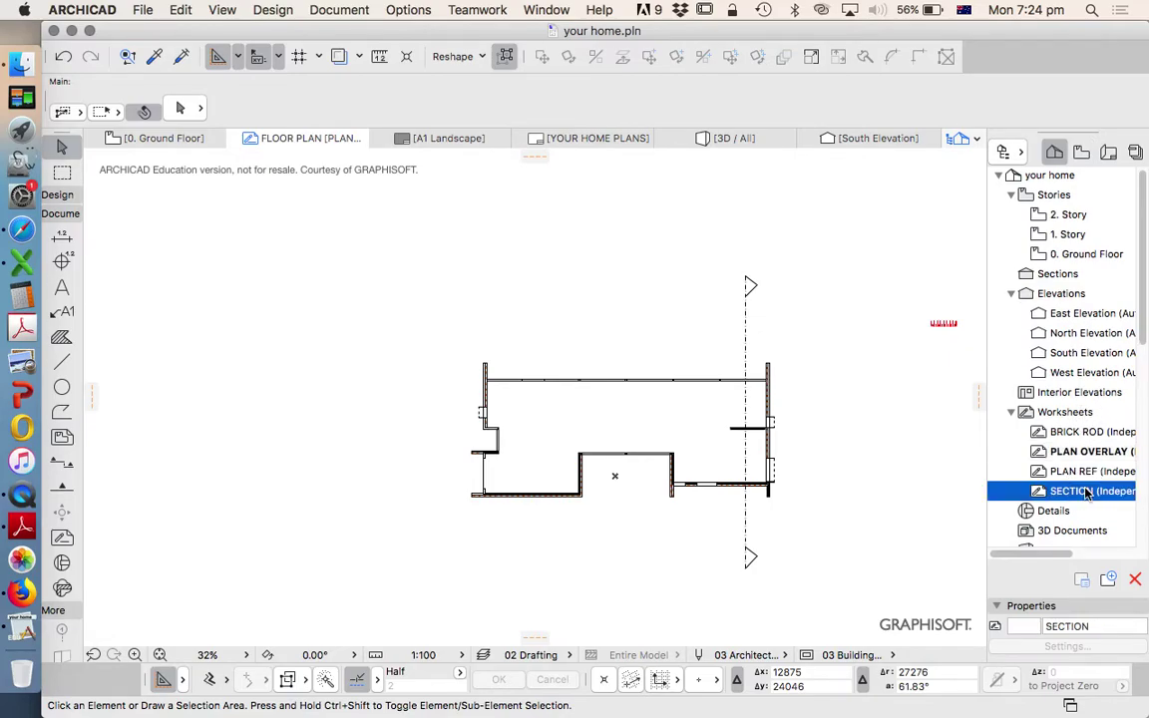
scroll(718, 389, "up", 5)
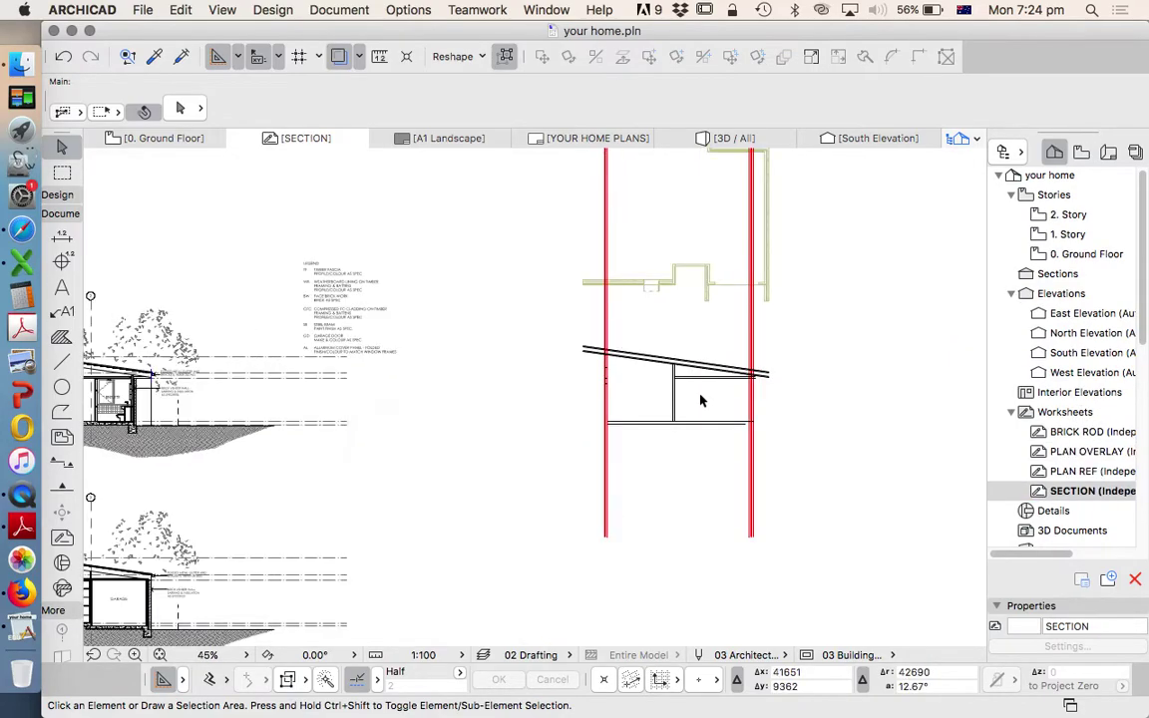
Step: Save the current SECTION worksheet view in the PLANS folder with the custom name SECTION
left_click(1083, 154)
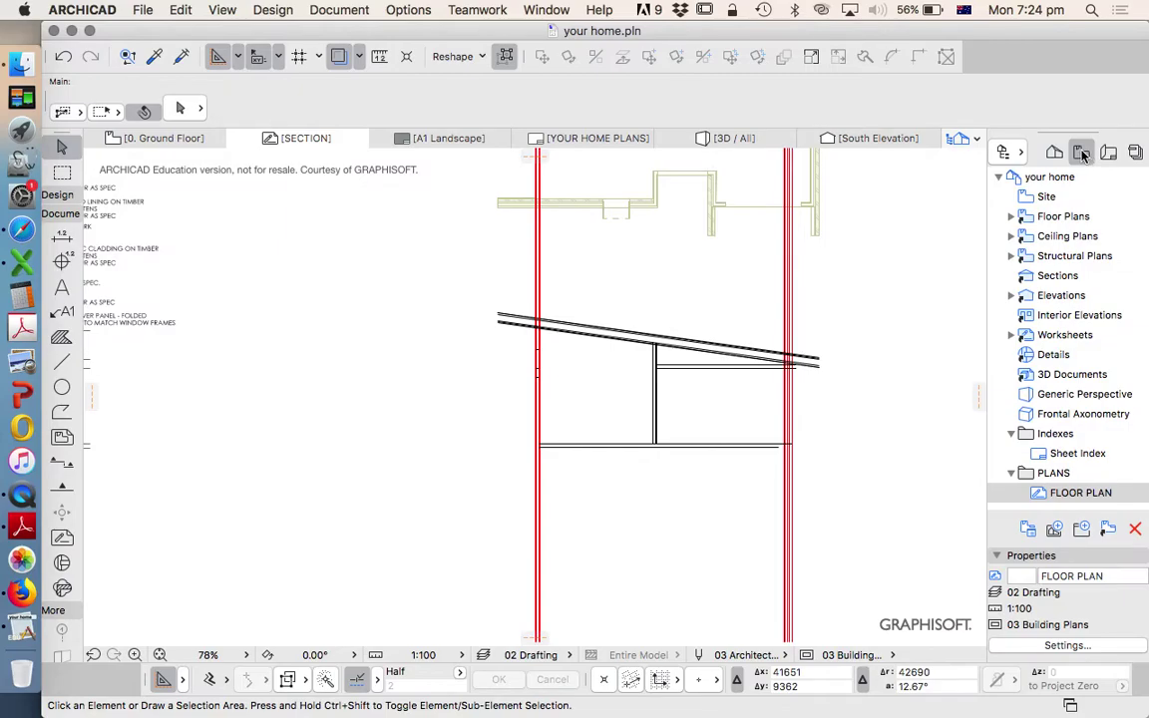
right_click(1052, 475)
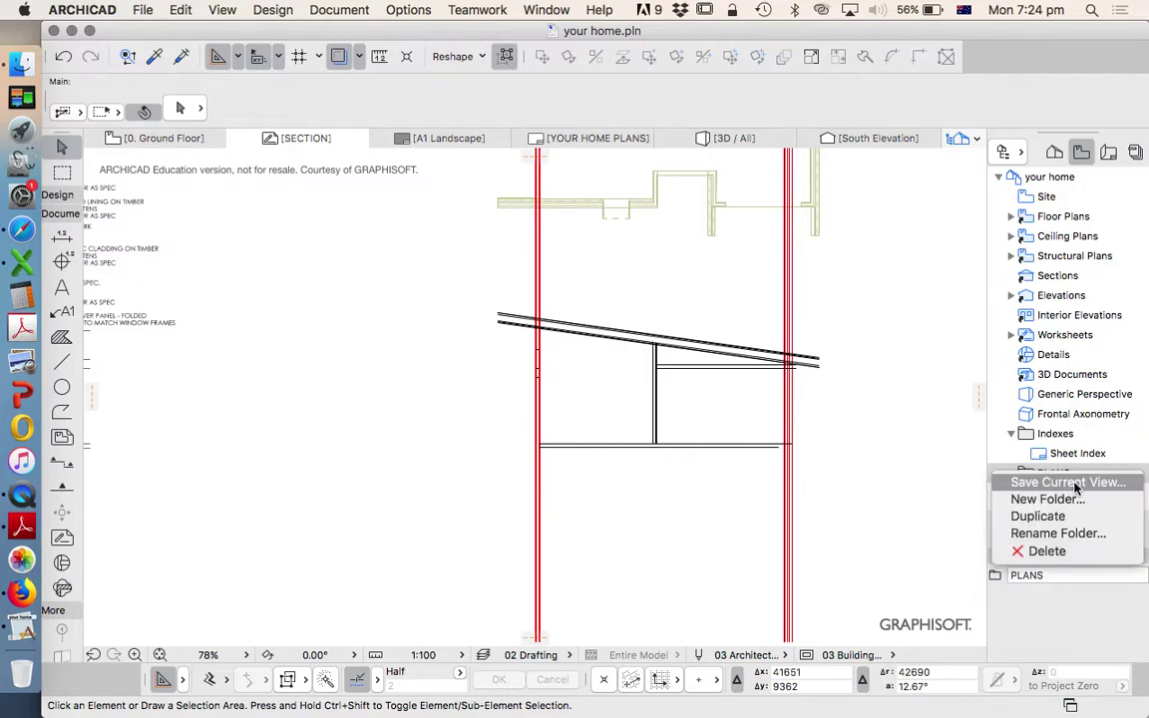
left_click(1068, 483)
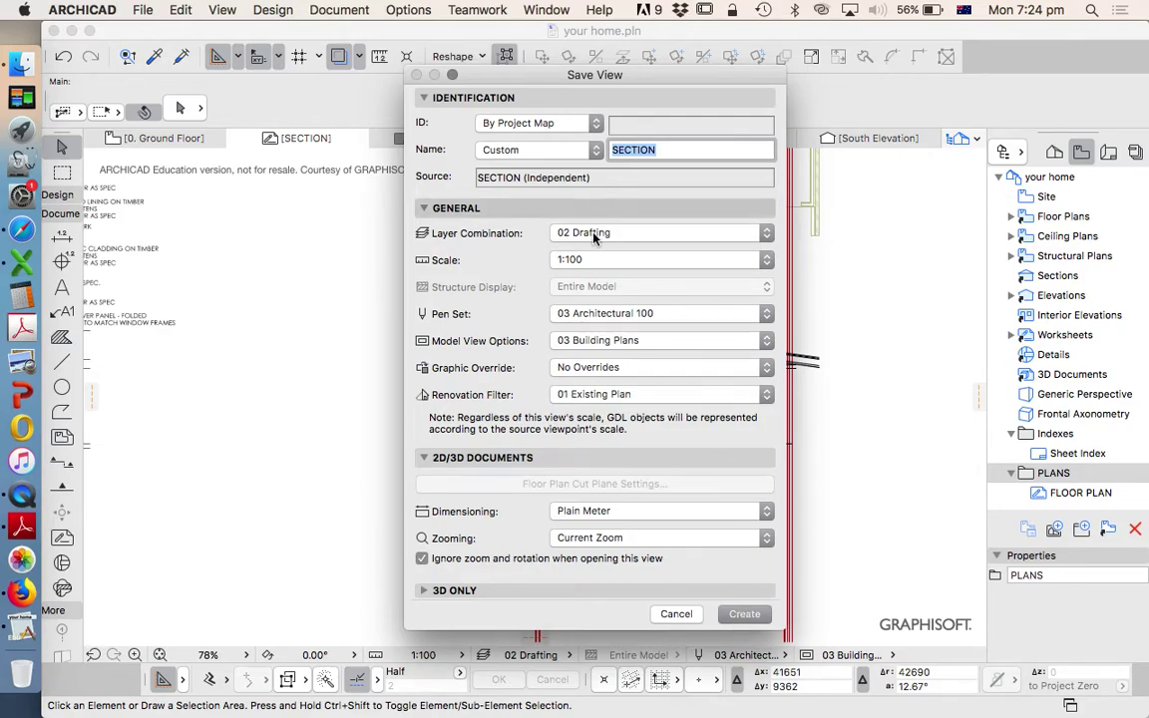
left_click(746, 614)
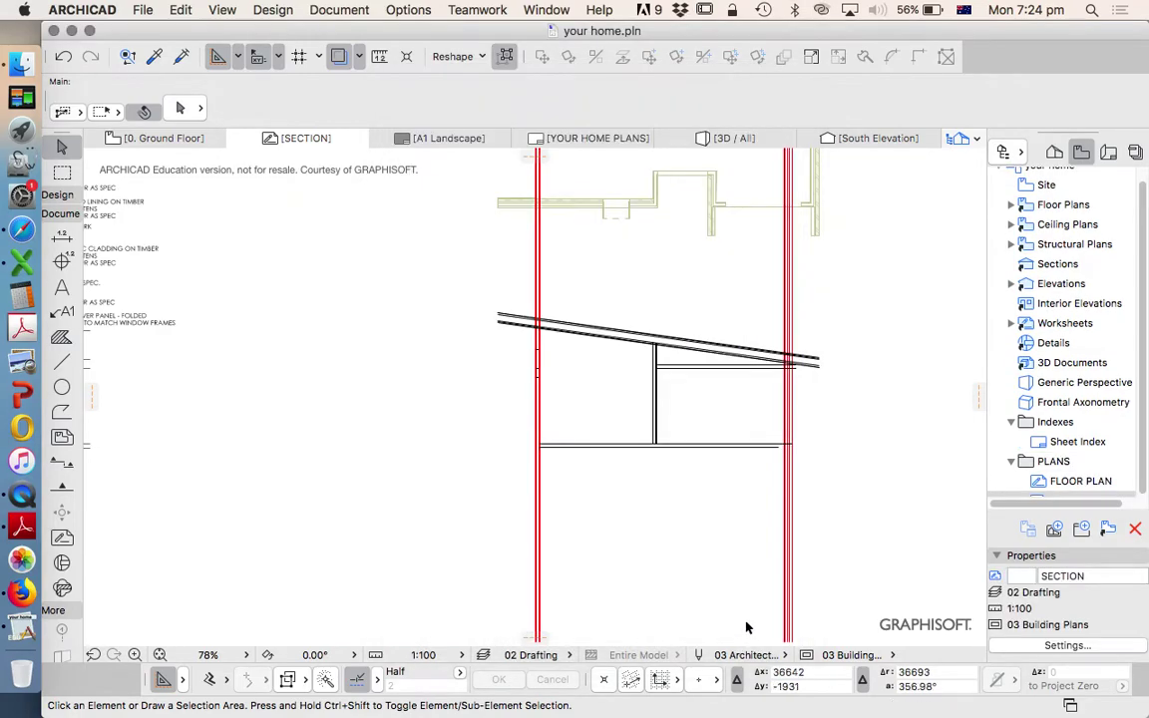
Step: Open the YOUR HOME PLANS layout from the layout book
left_click(1107, 153)
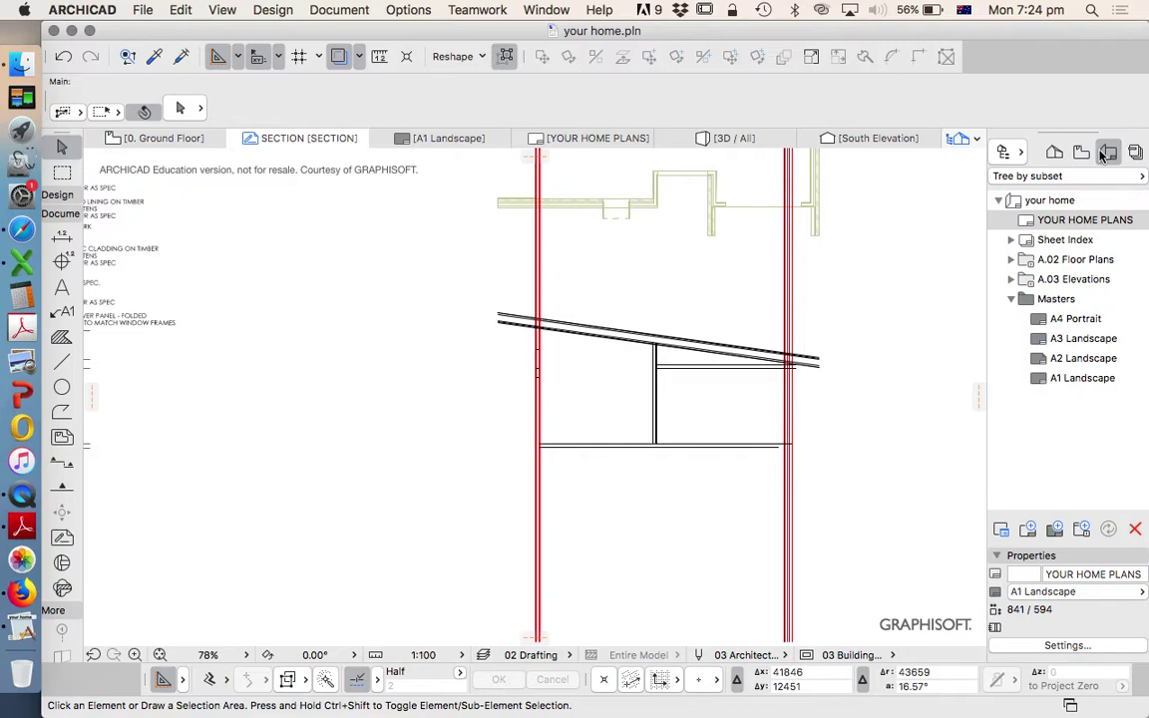
double_click(1077, 221)
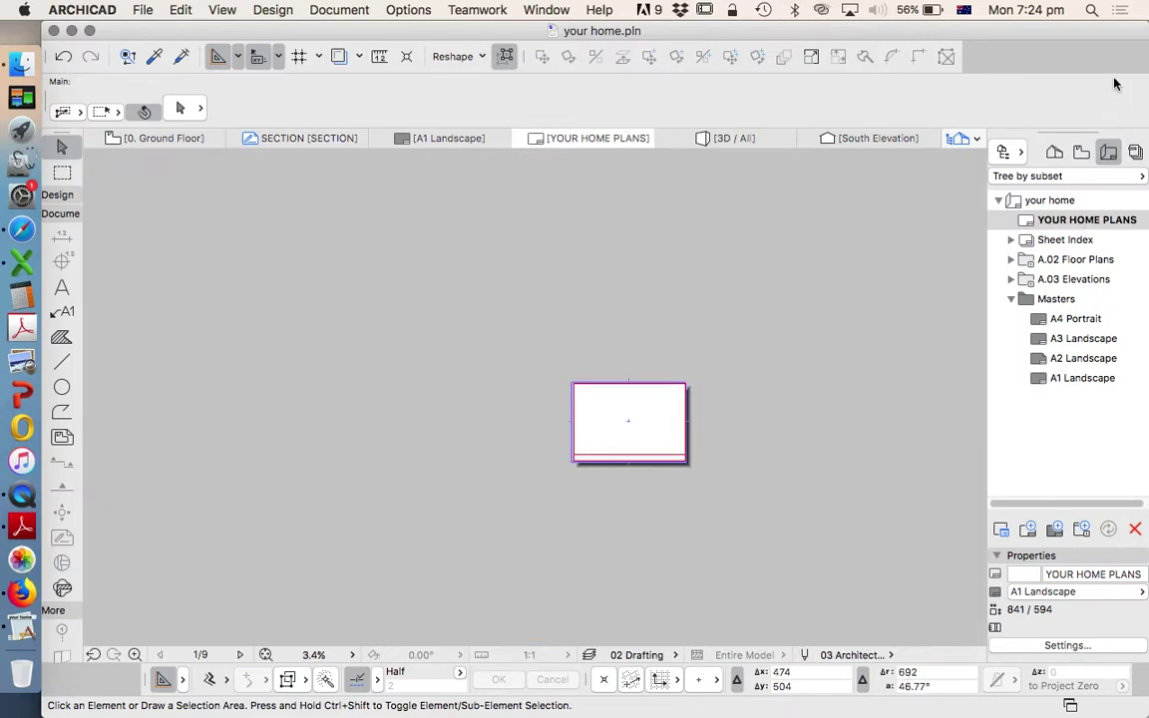
Step: Try placing the SECTION worksheet from the project map directly on the layout, and undo the placement
left_click(1055, 153)
mouse_move(1075, 484)
left_mouse_down()
mouse_move(646, 441)
mouse_move(617, 427)
left_mouse_up()
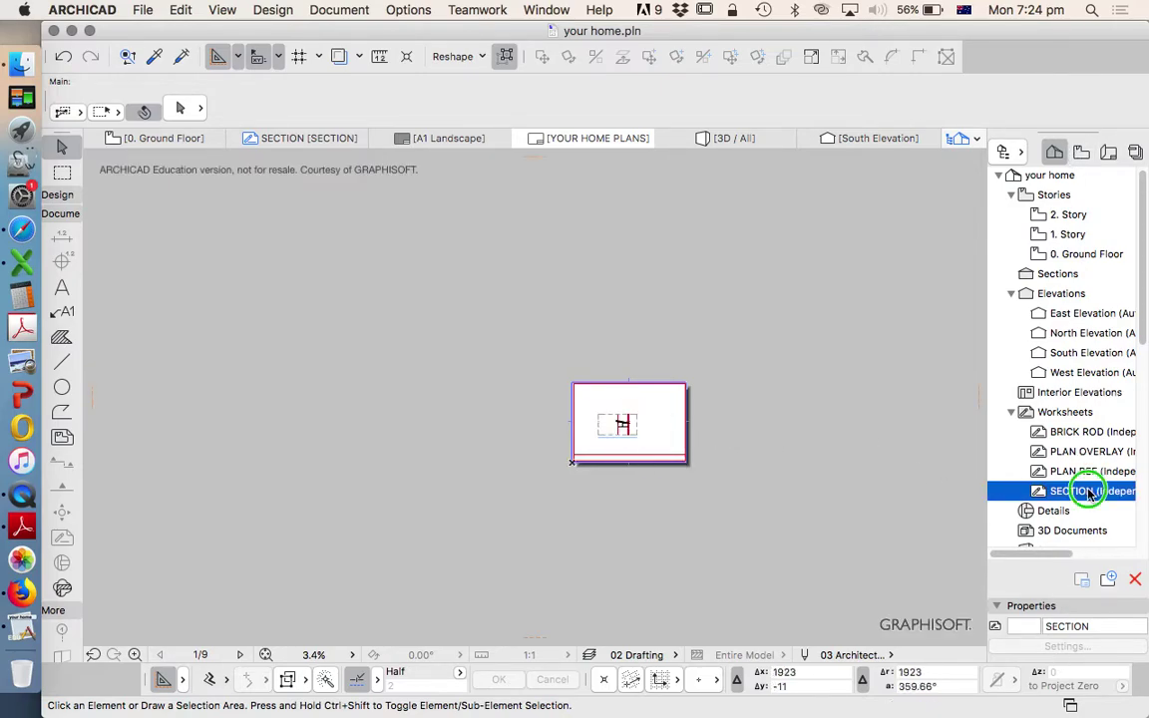
right_click(1090, 491)
left_click(643, 486)
left_click(629, 426)
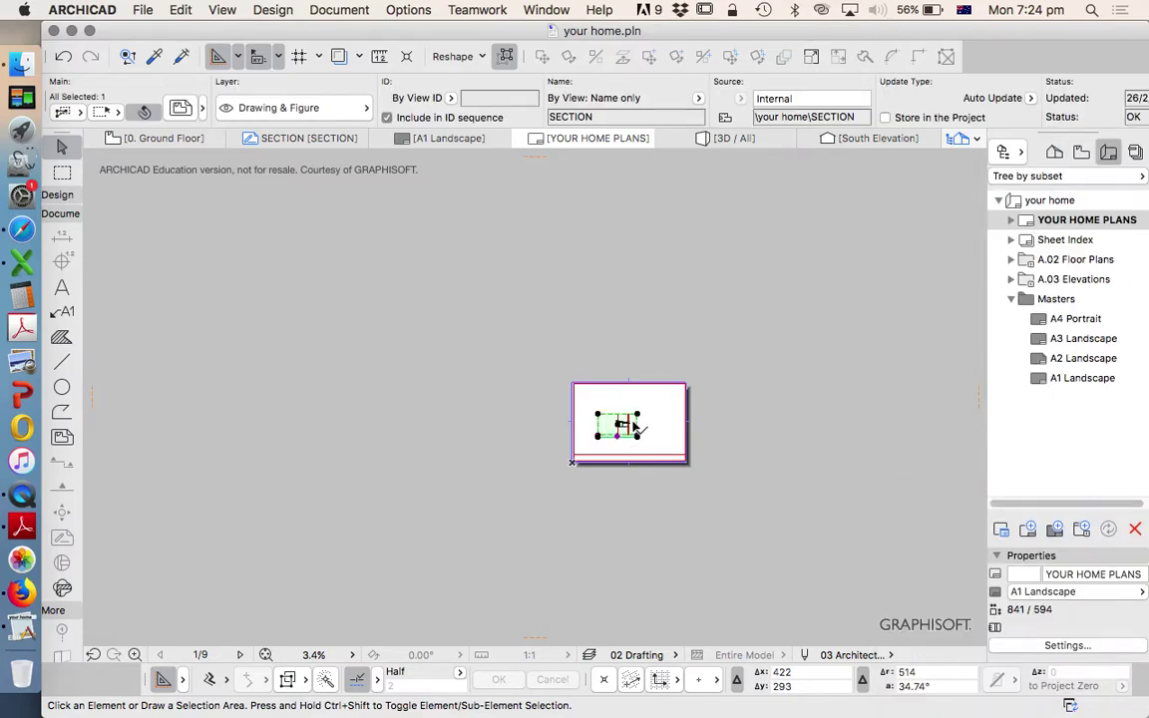
left_click(181, 10)
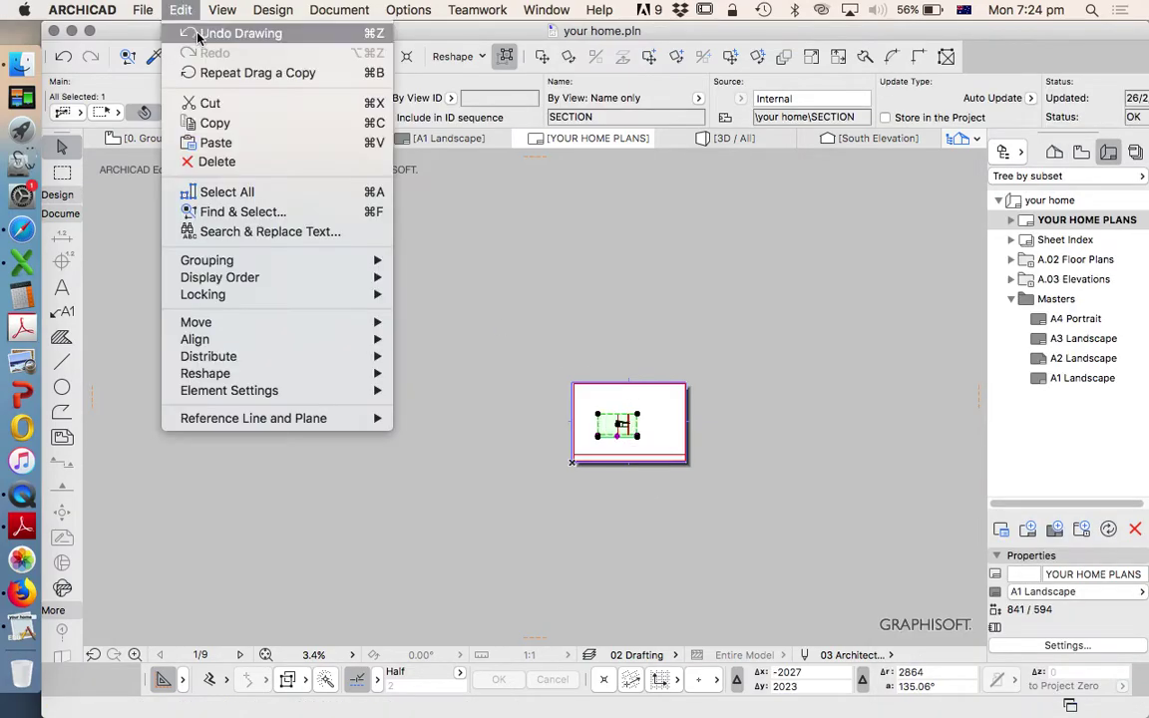
left_click(239, 33)
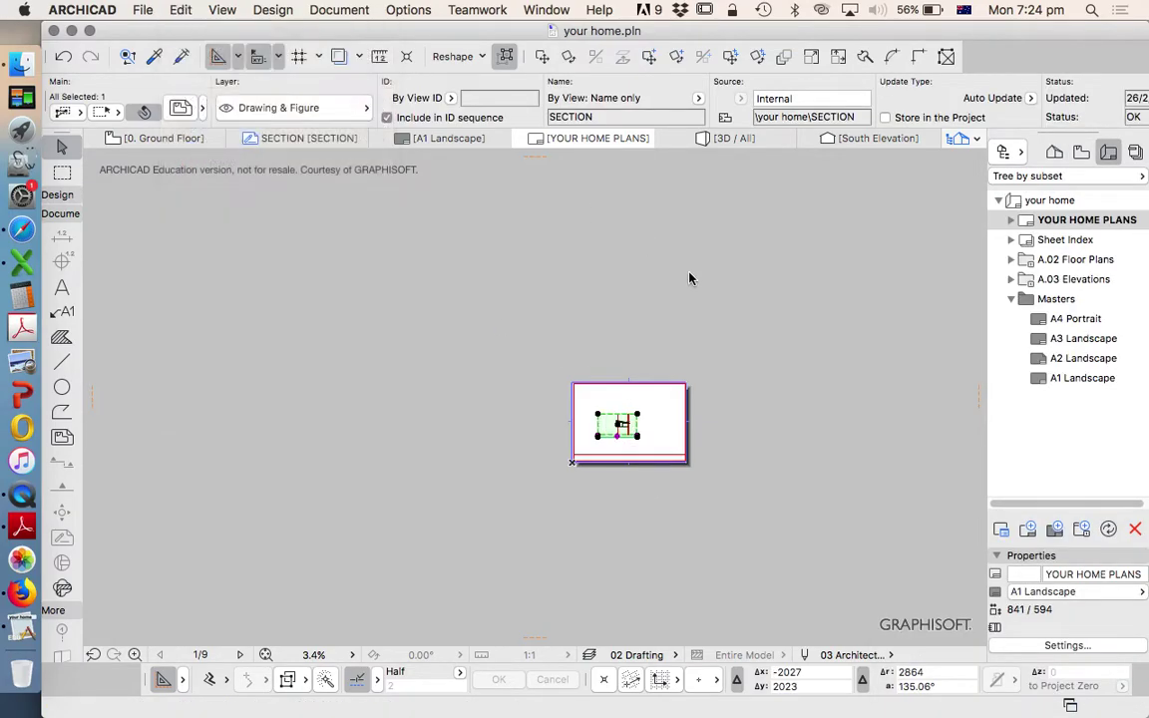
Step: Delete the duplicate SECTION view that sits outside the PLANS folder in the view map
left_click(1080, 153)
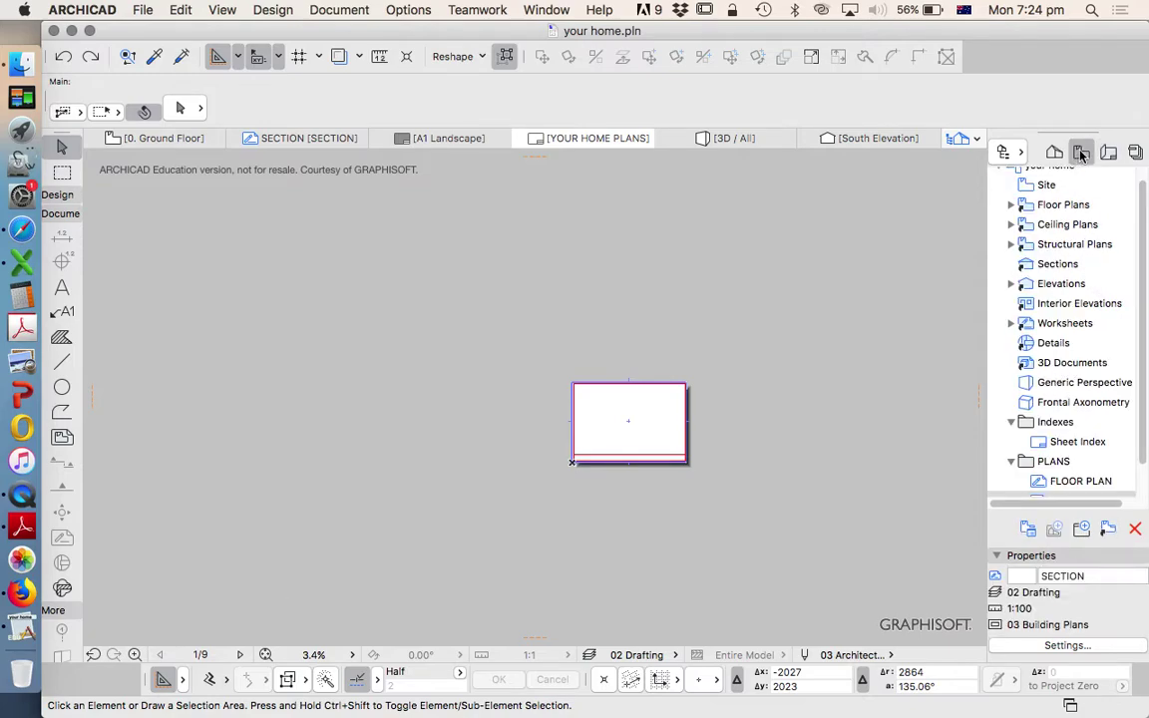
scroll(1095, 246, "down", 2)
left_click(1071, 449)
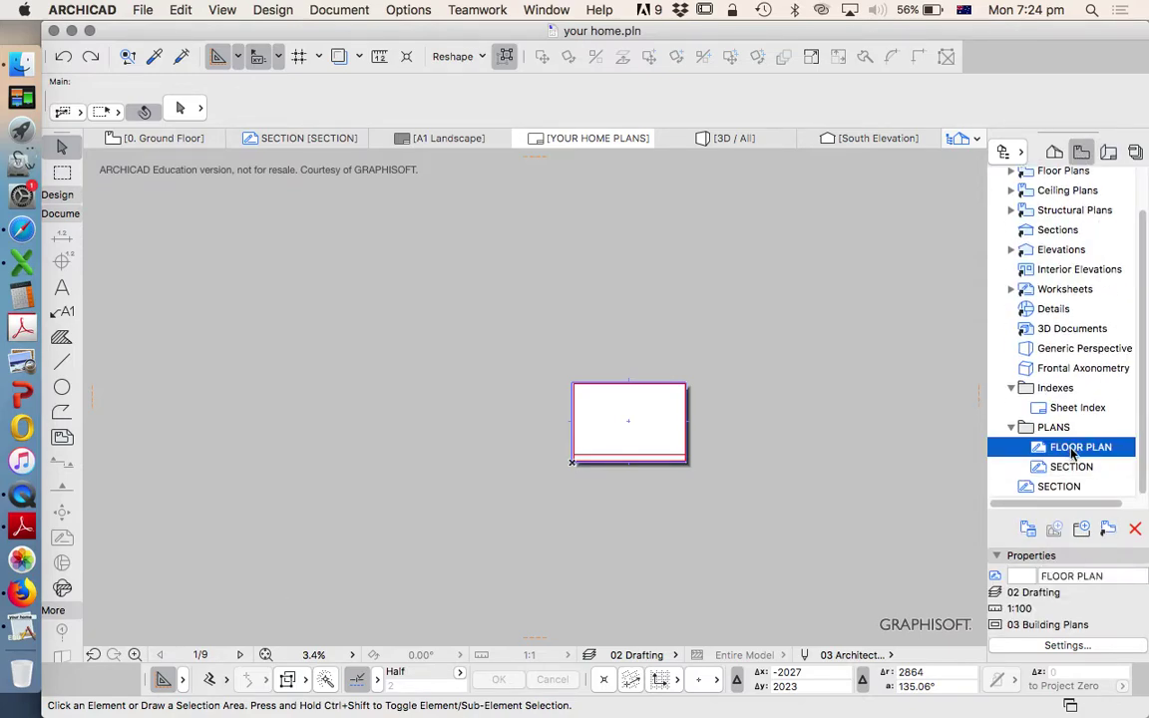
left_click(1046, 489)
right_click(1045, 488)
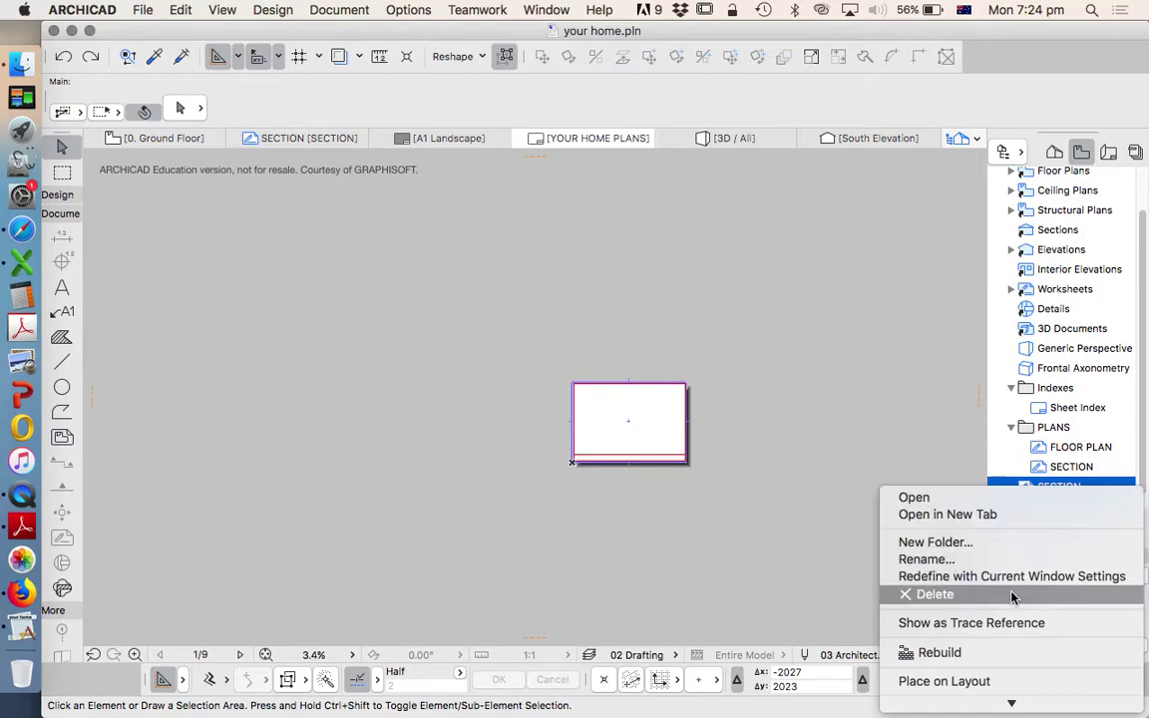
left_click(782, 406)
key("Delete")
left_click(751, 286)
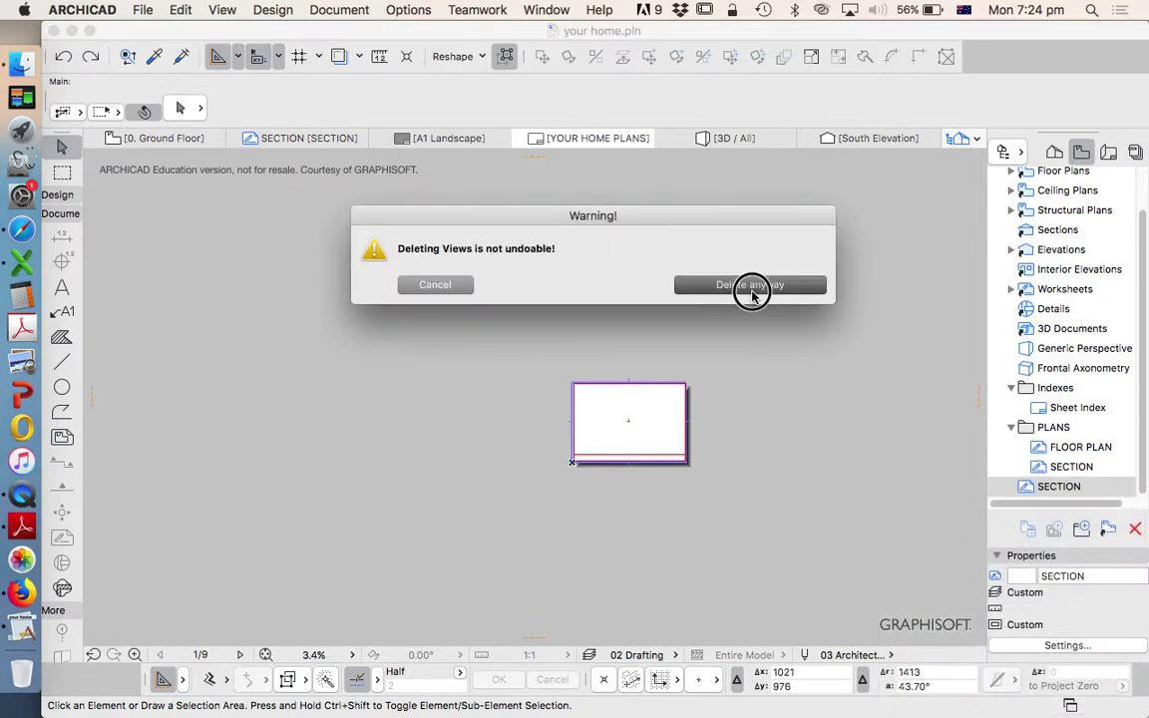
Step: Place the FLOOR PLAN and SECTION views from the PLANS folder on the YOUR HOME PLANS layout
left_click_drag(1066, 466, 678, 409)
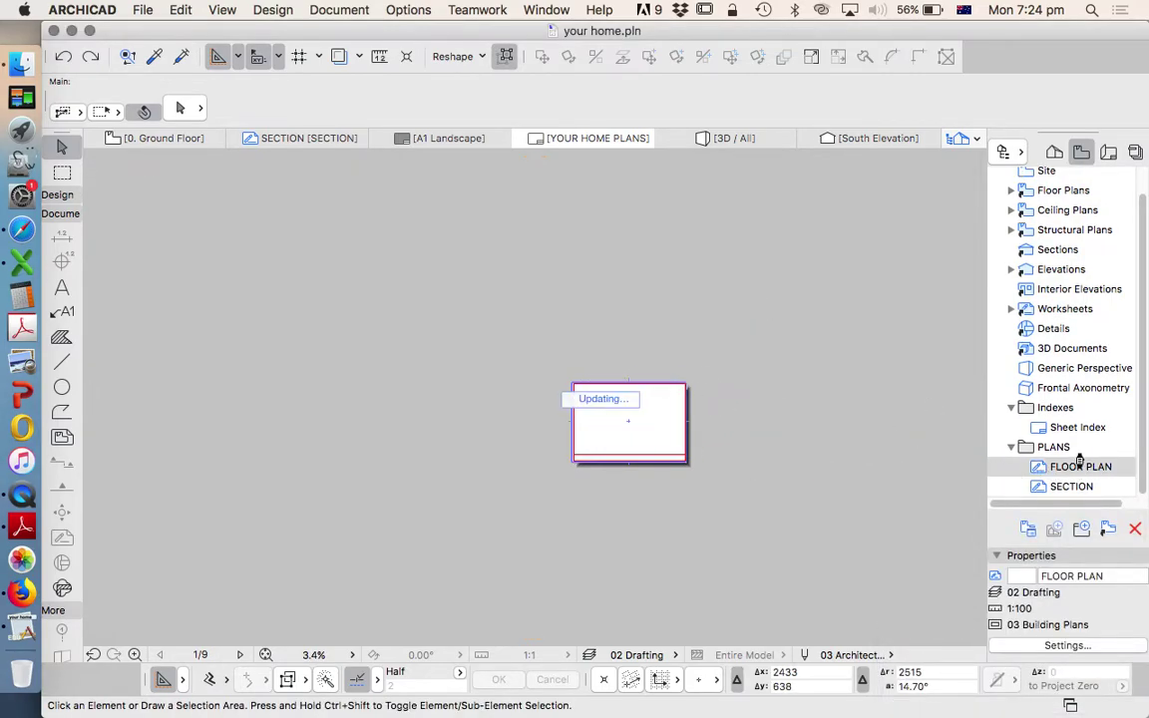
mouse_move(1059, 484)
left_mouse_down()
mouse_move(893, 484)
mouse_move(679, 431)
mouse_move(686, 417)
left_mouse_up()
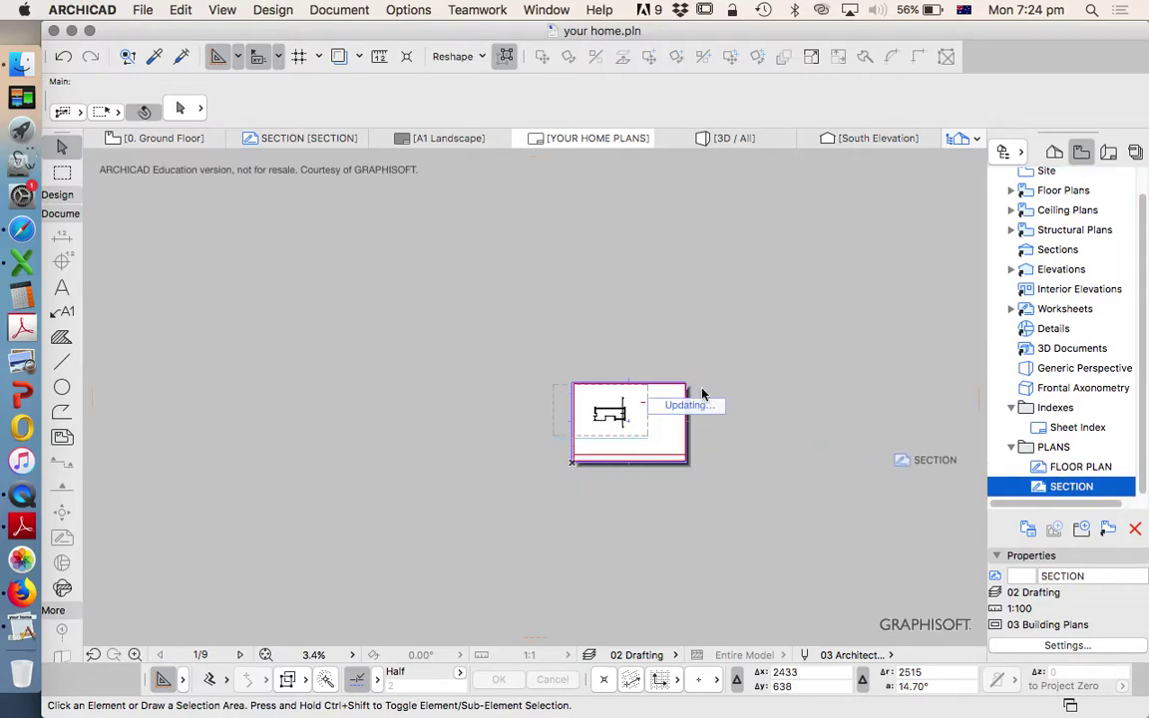
Step: Select both placed drawings and remove their drawing titles in the drawing selection settings
key("super+a")
right_click(650, 319)
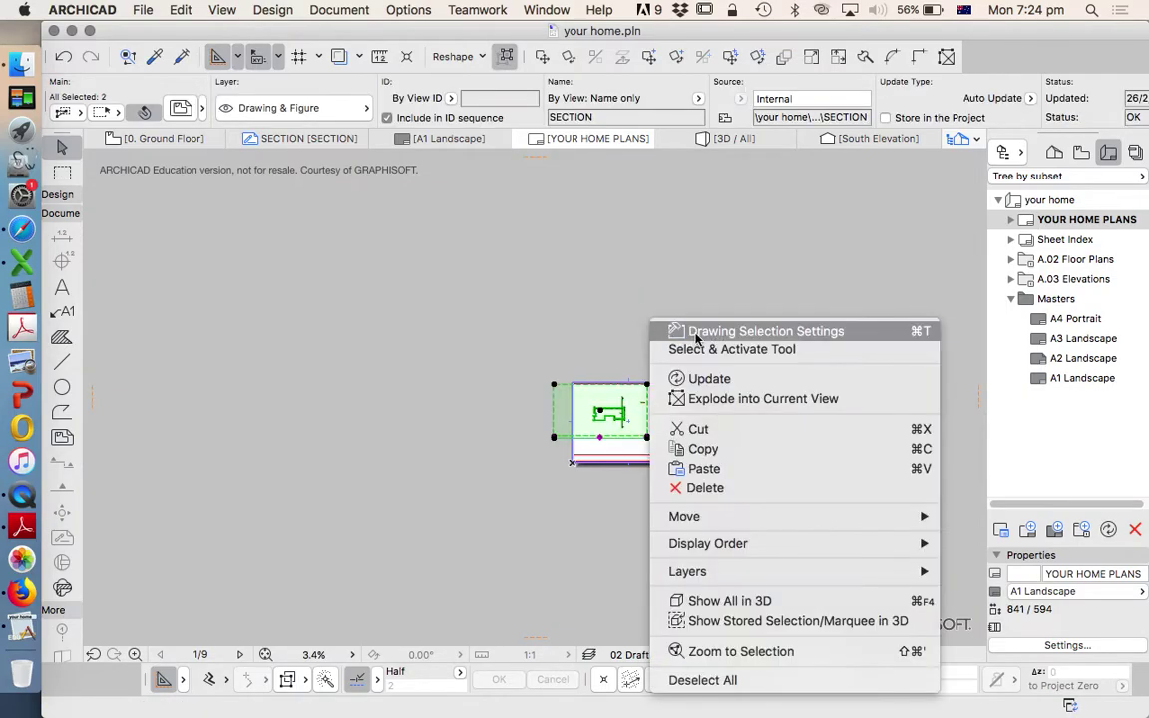
left_click(698, 329)
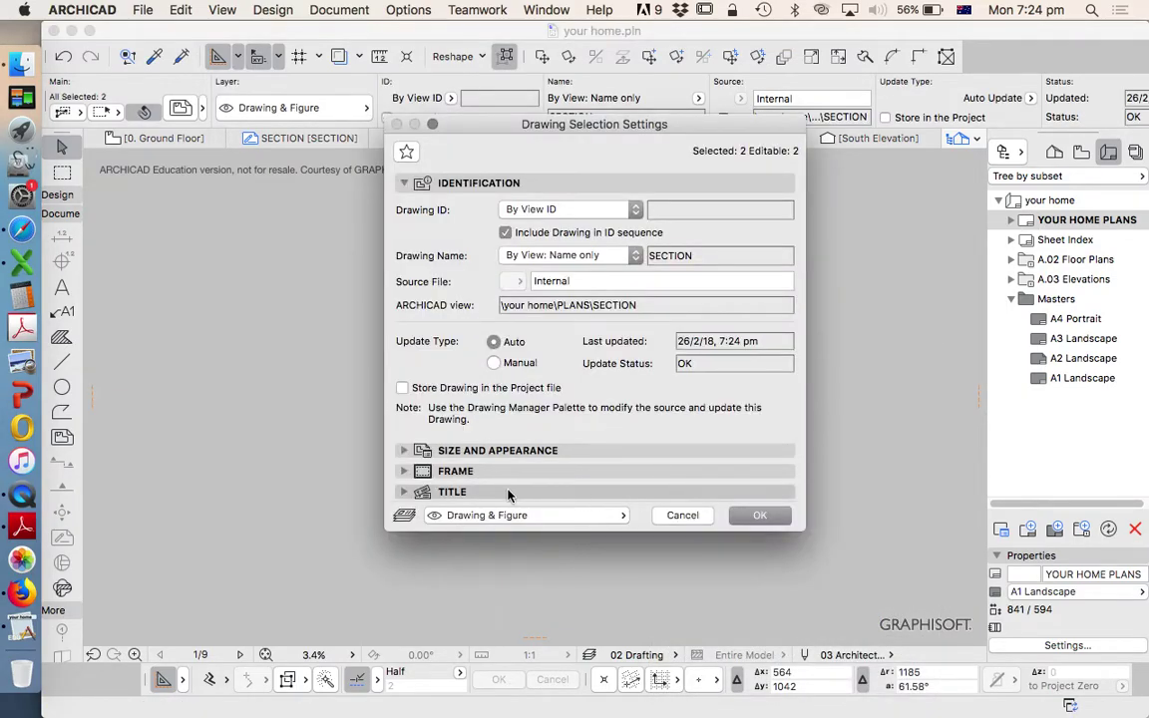
left_click(469, 493)
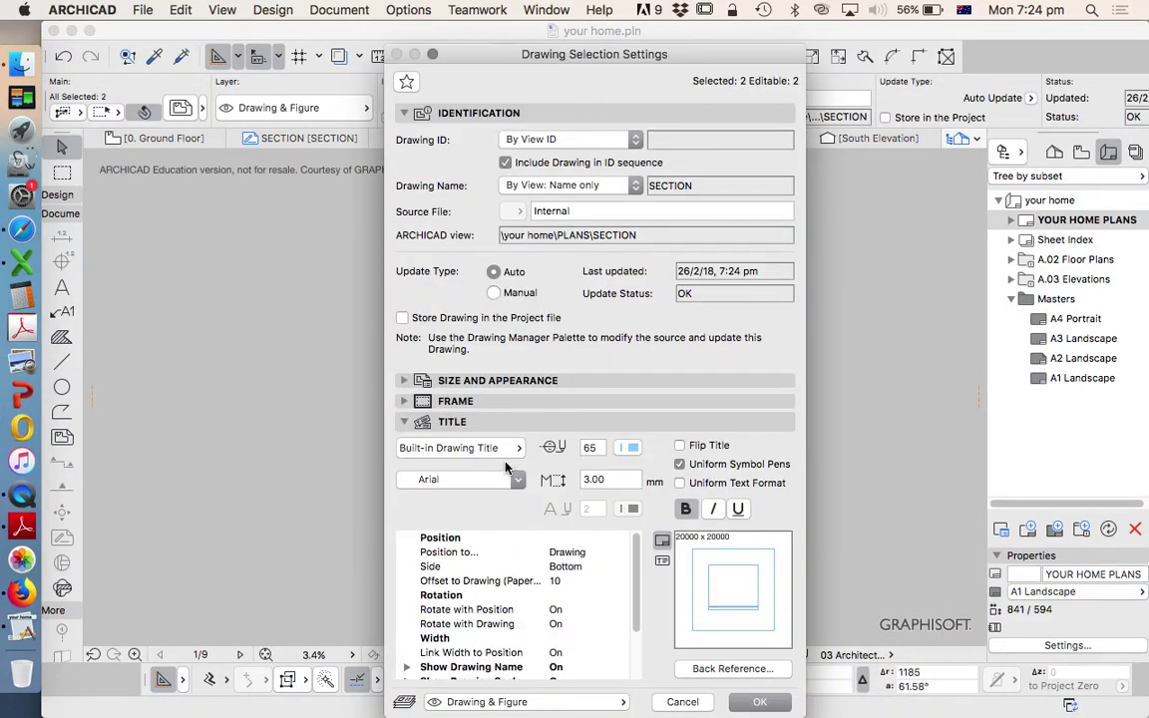
left_click(504, 450)
left_click(554, 444)
left_click(758, 702)
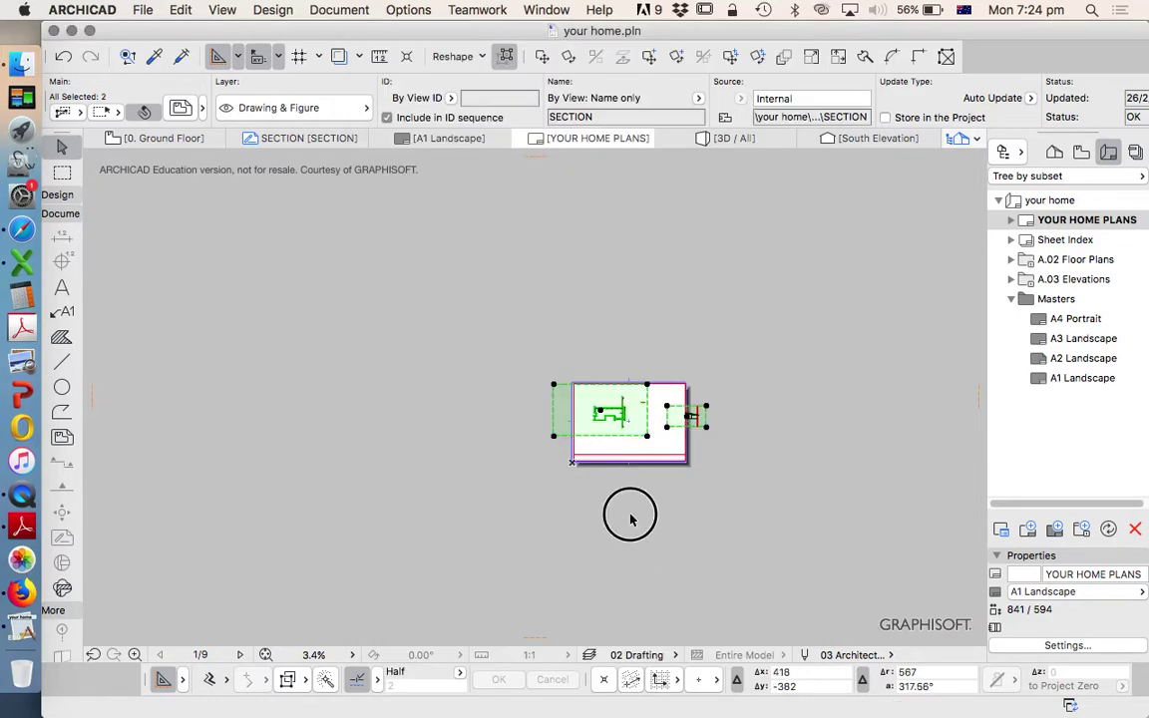
Step: Crop all four edges of the FLOOR PLAN drawing's frame closely around the house outline
scroll(633, 404, "up", 5)
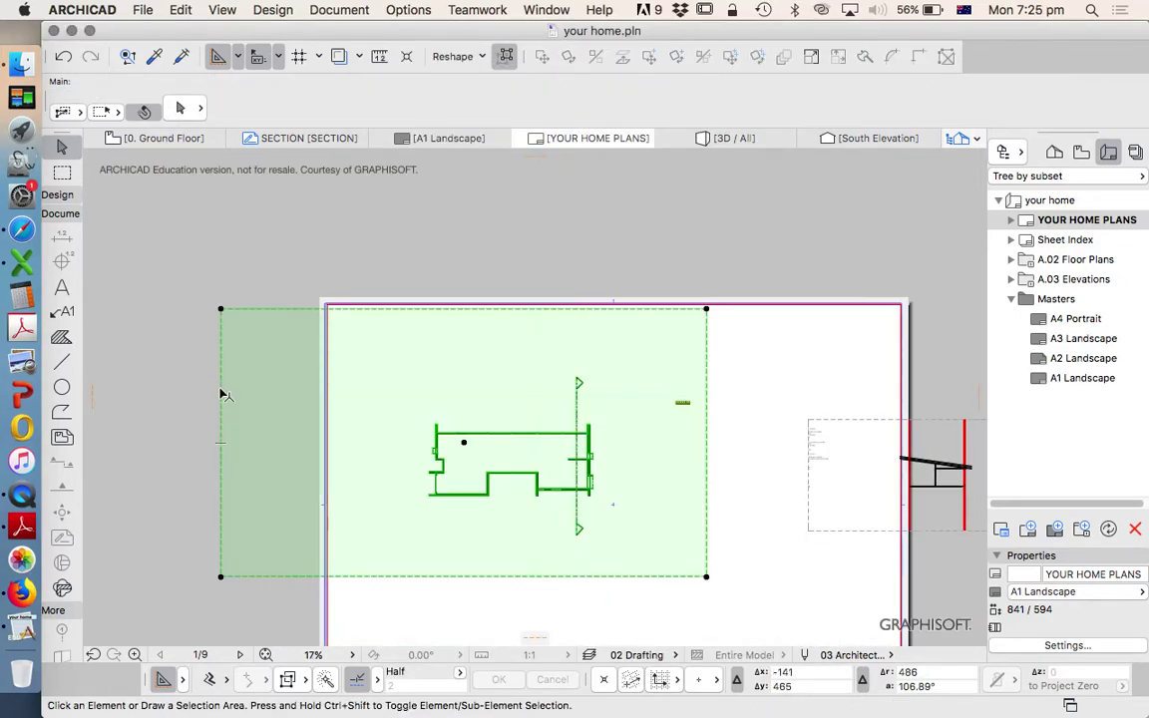
left_click(221, 394)
left_click(419, 324)
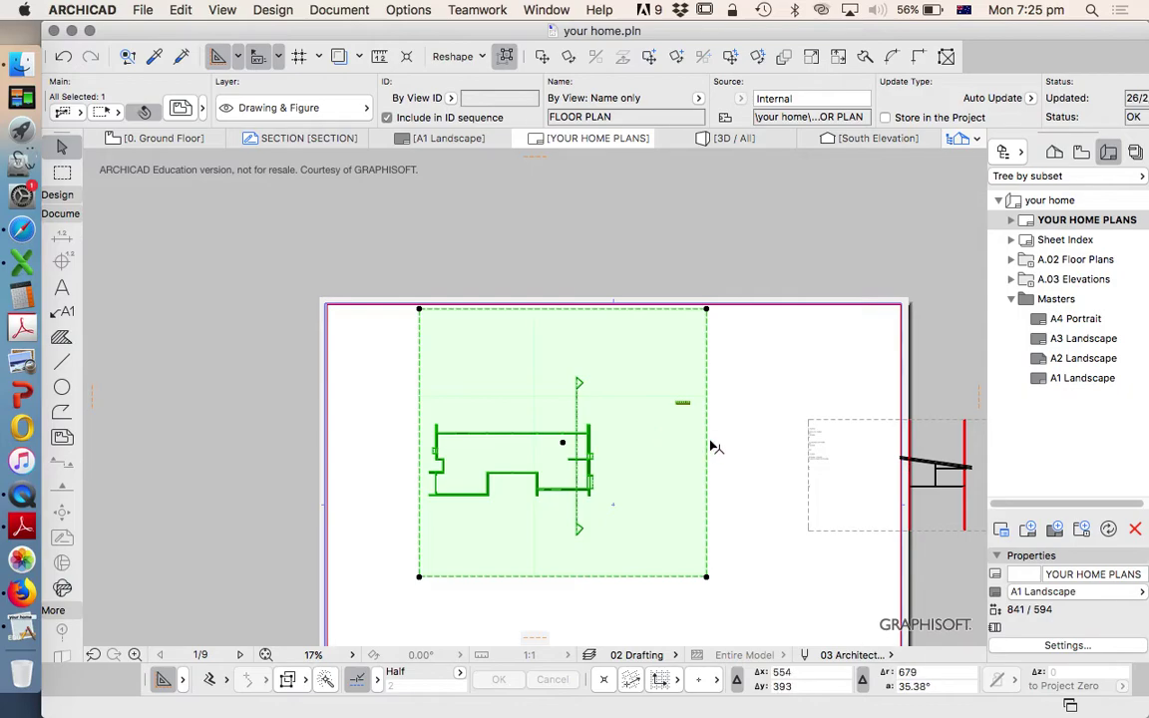
key("Escape")
left_click(710, 444)
left_click(710, 444)
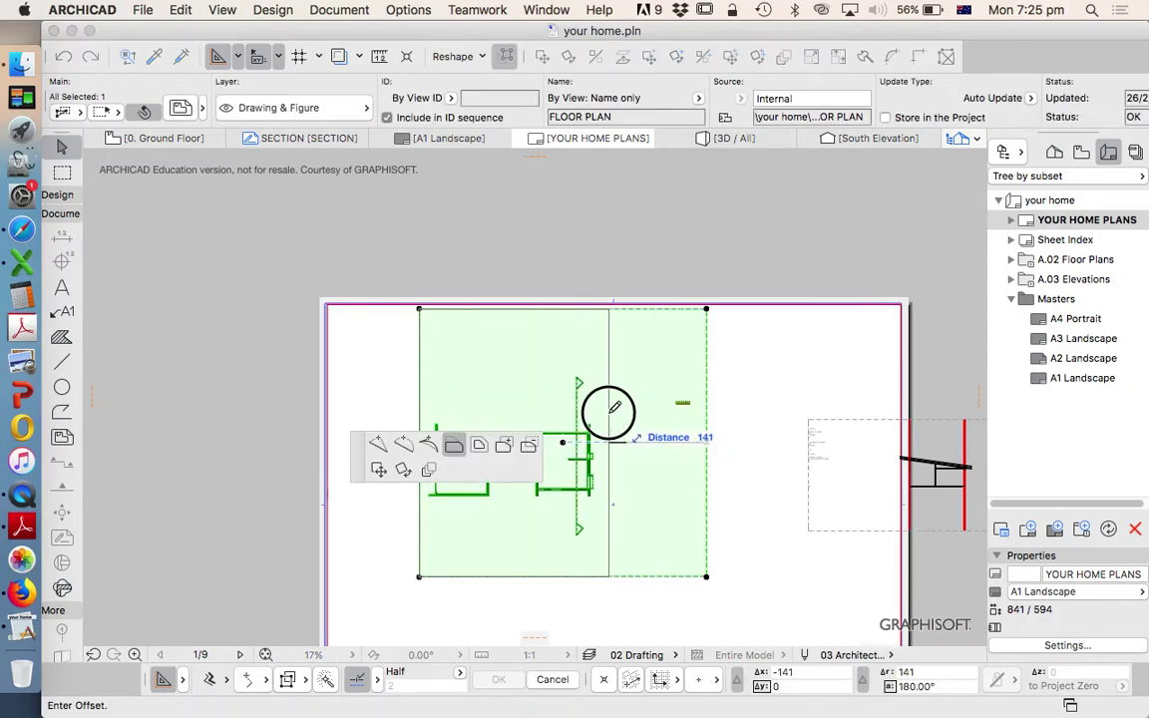
left_click(607, 410)
left_click(518, 310)
left_click(515, 407)
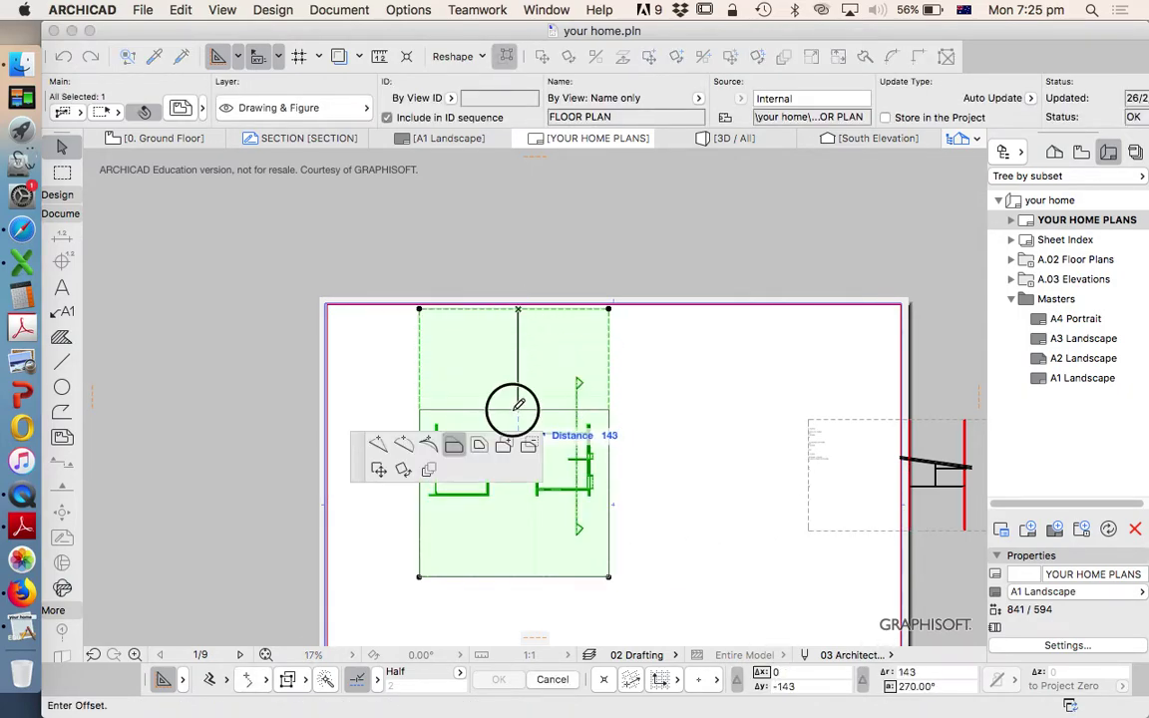
left_click(545, 577)
left_click(534, 509)
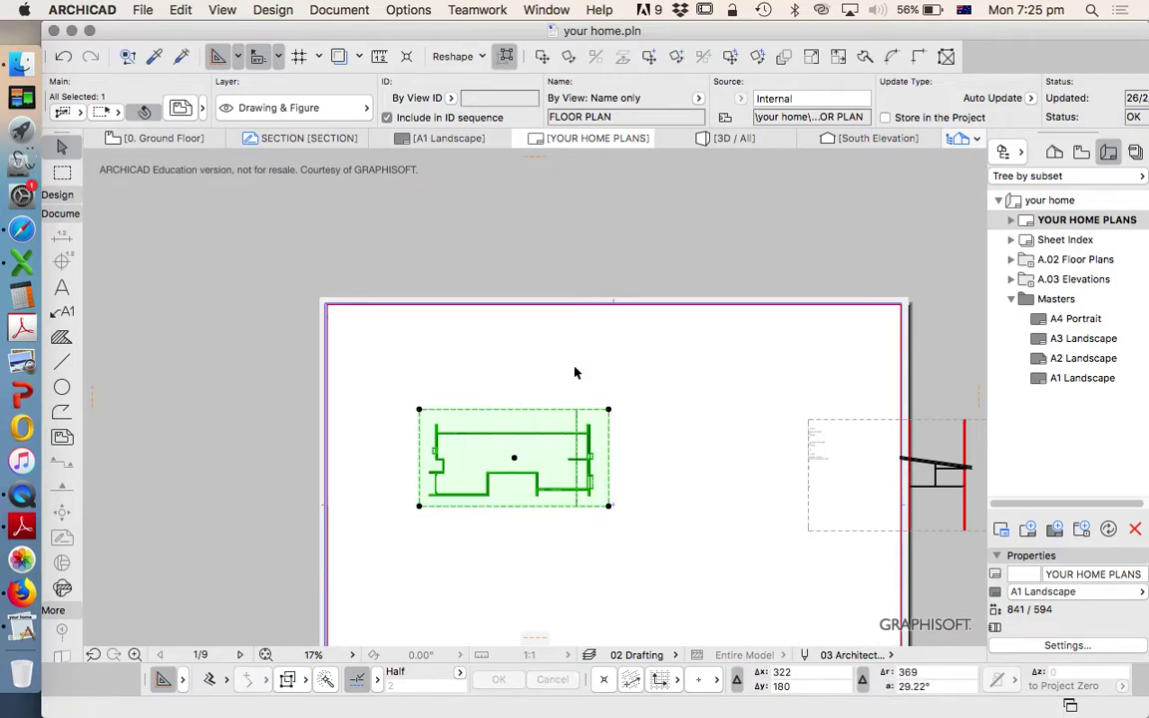
key("Escape")
Step: Move the SECTION drawing fully inside the sheet border, below and to the right of the floor plan
scroll(577, 370, "down", 8)
scroll(577, 370, "up", 6)
scroll(564, 372, "up", 3)
left_click(429, 314)
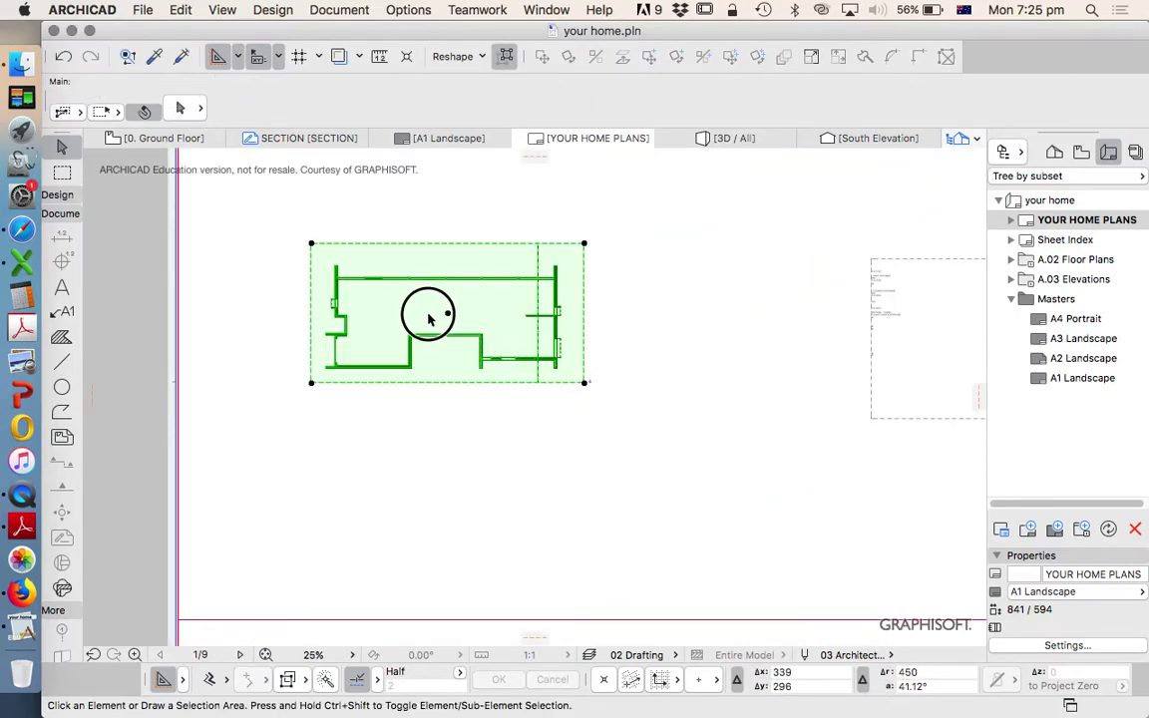
scroll(571, 168, "down", 1)
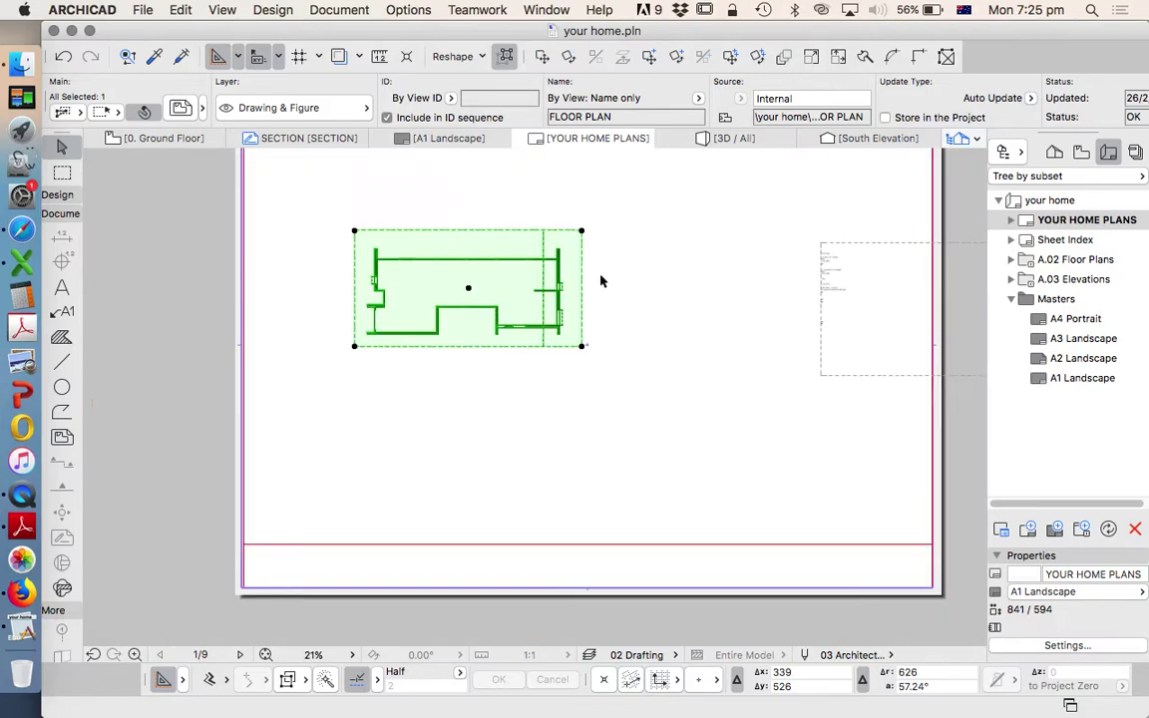
left_click(594, 273)
scroll(620, 386, "down", 3)
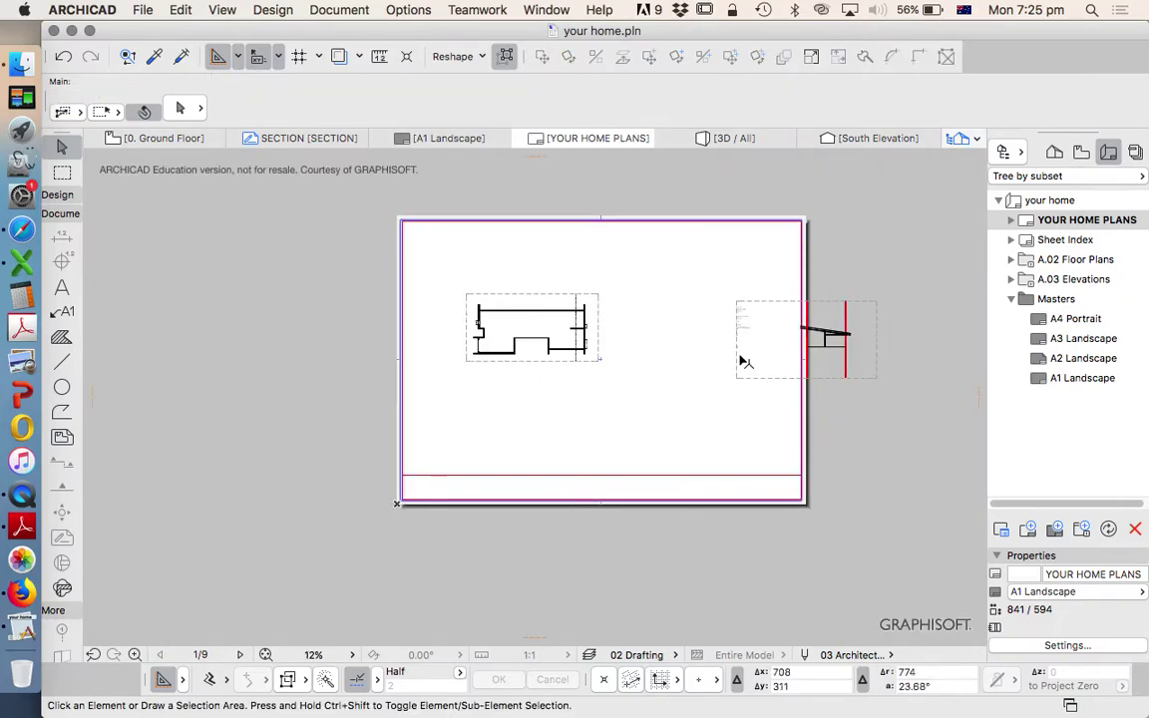
mouse_move(740, 361)
left_mouse_down()
mouse_move(595, 397)
mouse_move(638, 436)
left_mouse_up()
scroll(670, 418, "up", 1)
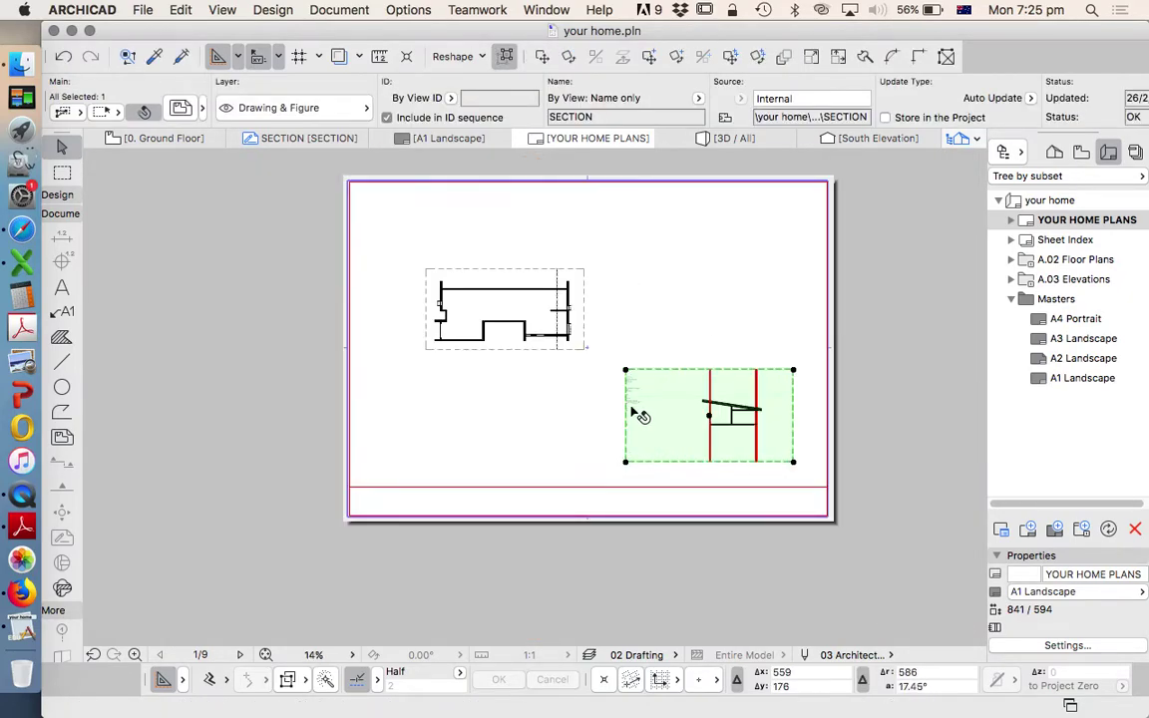
Step: Crop all four edges of the SECTION drawing's frame closely around the building section
left_click(625, 433)
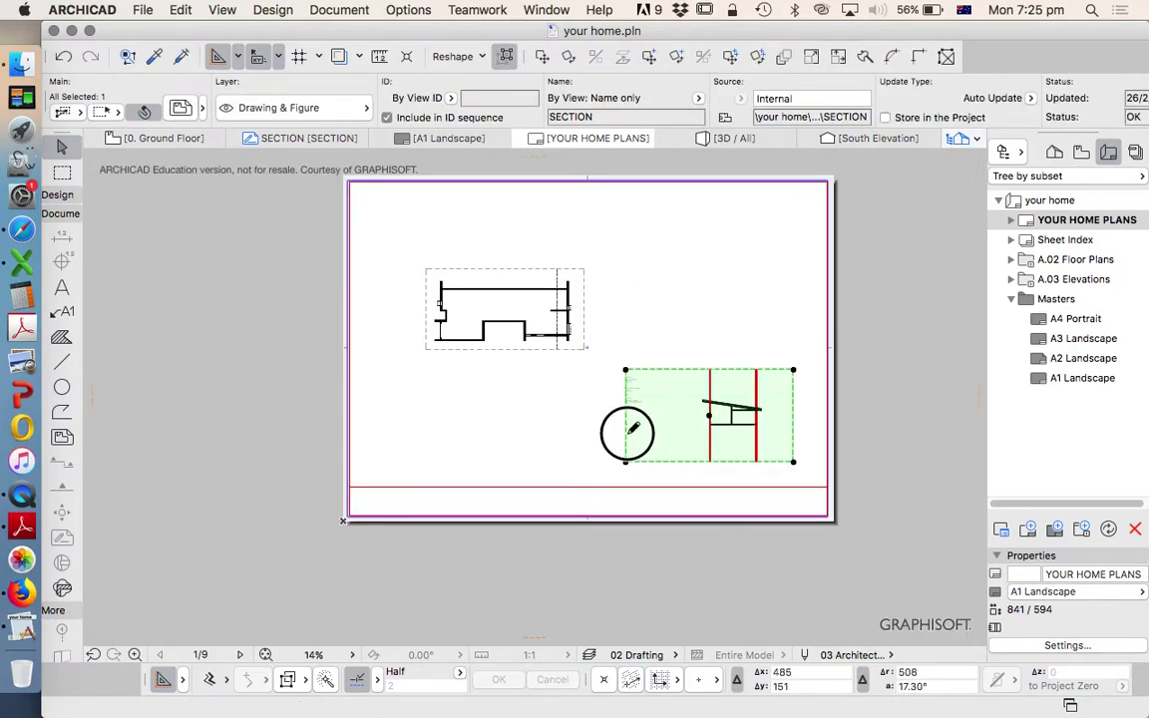
scroll(774, 405, "up", 5)
left_click(775, 409)
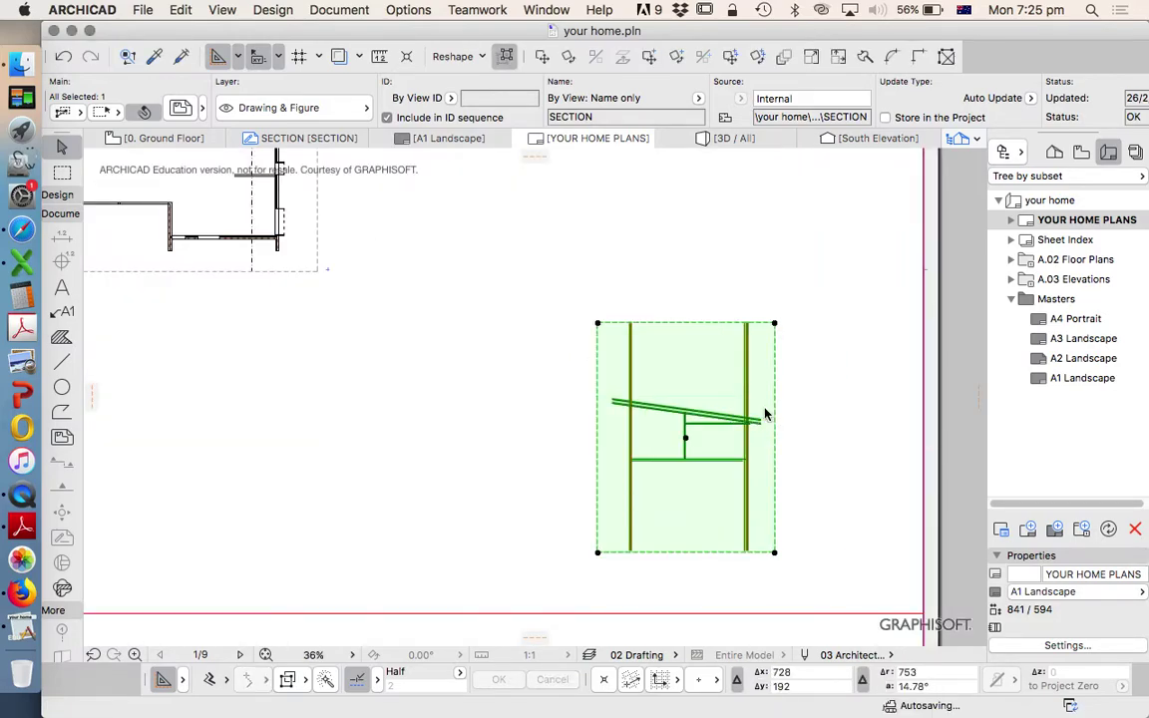
left_click(686, 324)
left_click(660, 383)
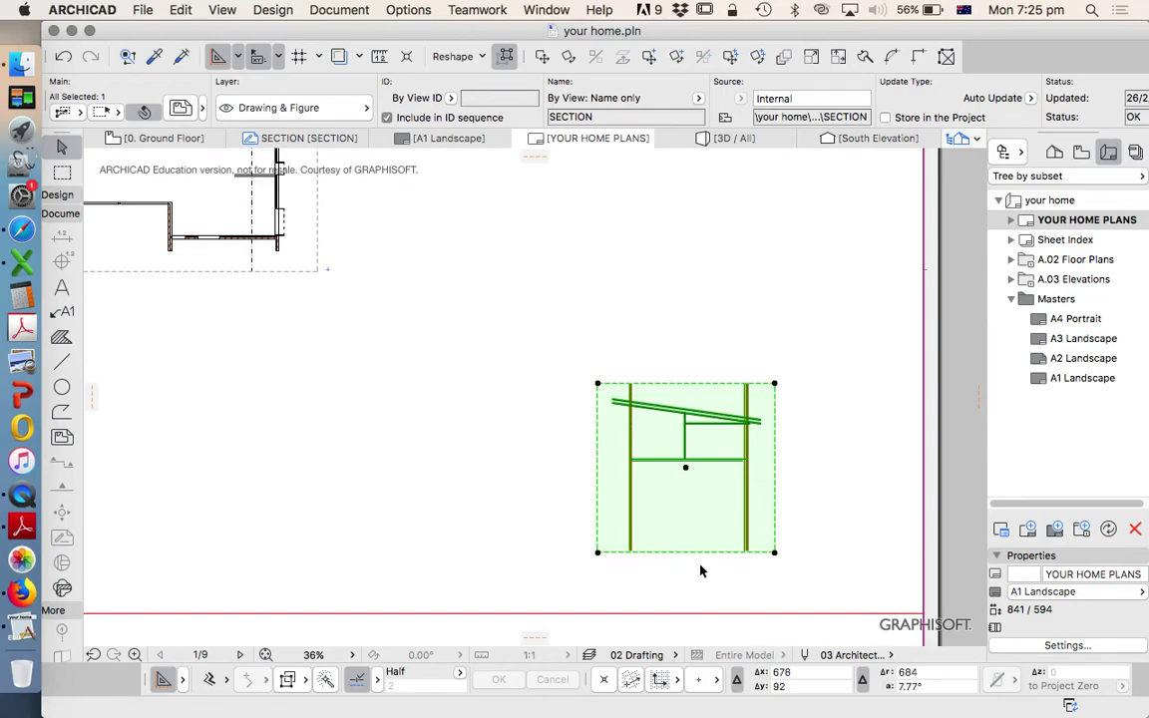
left_click(699, 553)
left_click(682, 478)
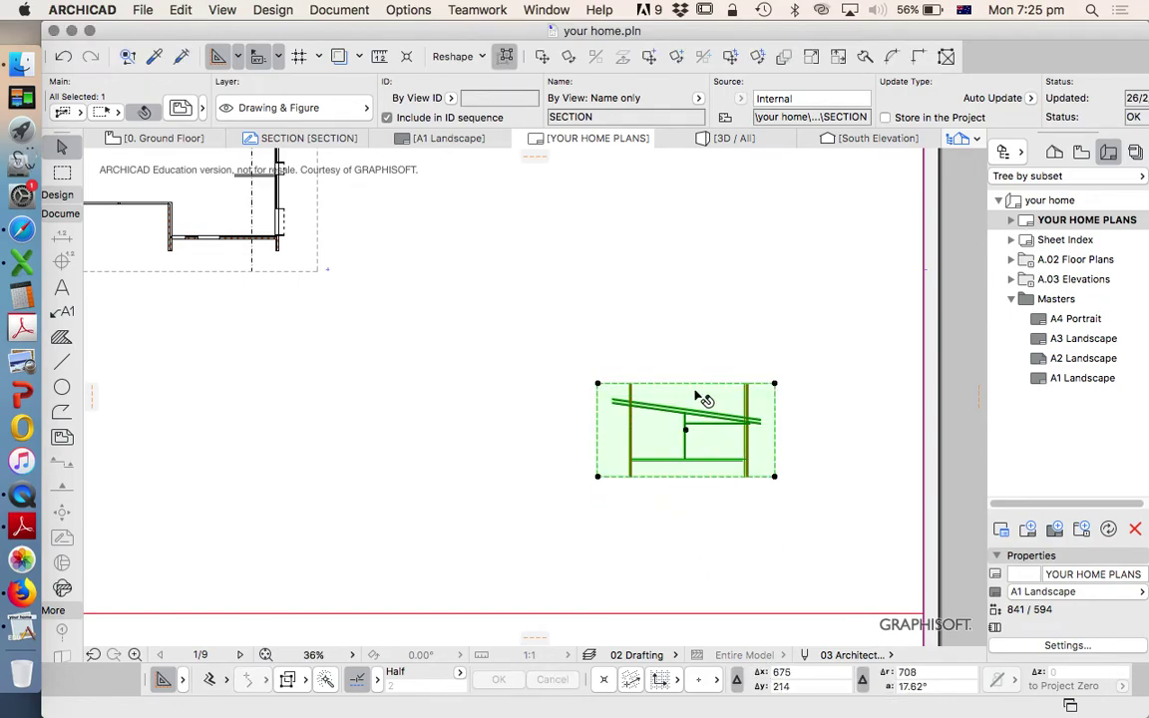
Step: Move the cropped SECTION drawing directly beneath the right end of the floor plan and deselect it
mouse_move(695, 392)
left_mouse_down()
mouse_move(426, 398)
mouse_move(228, 336)
left_mouse_up()
left_click(436, 344)
scroll(526, 416, "down", 1)
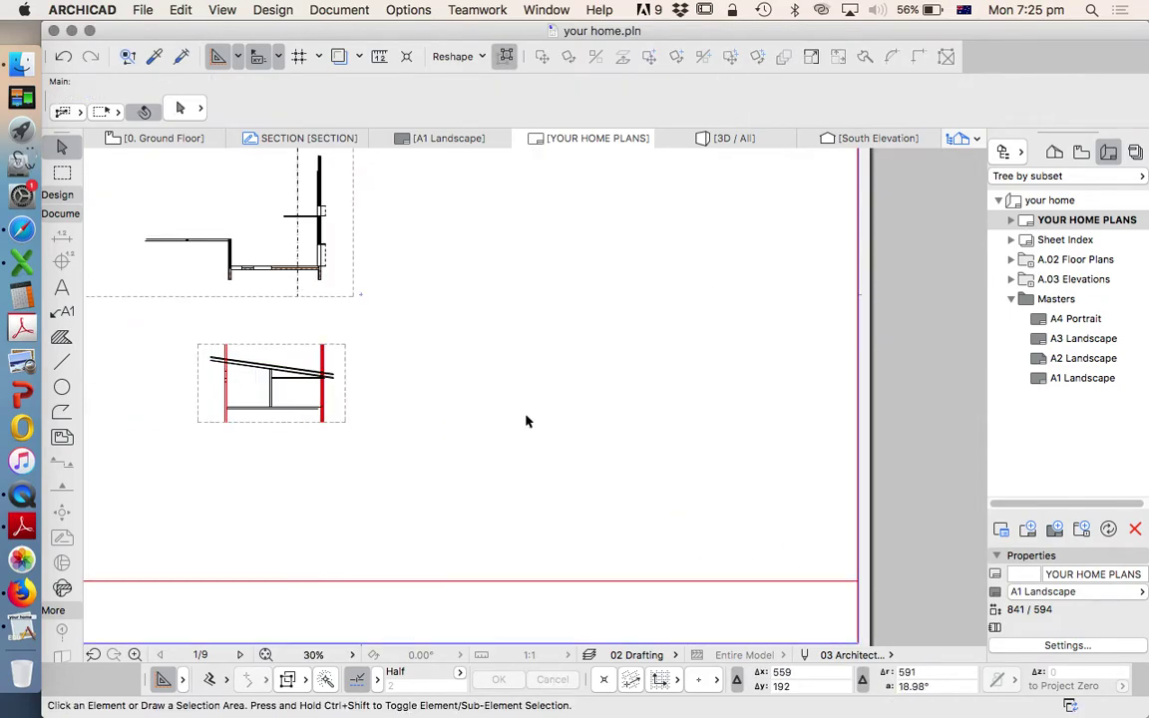
scroll(526, 416, "down", 3)
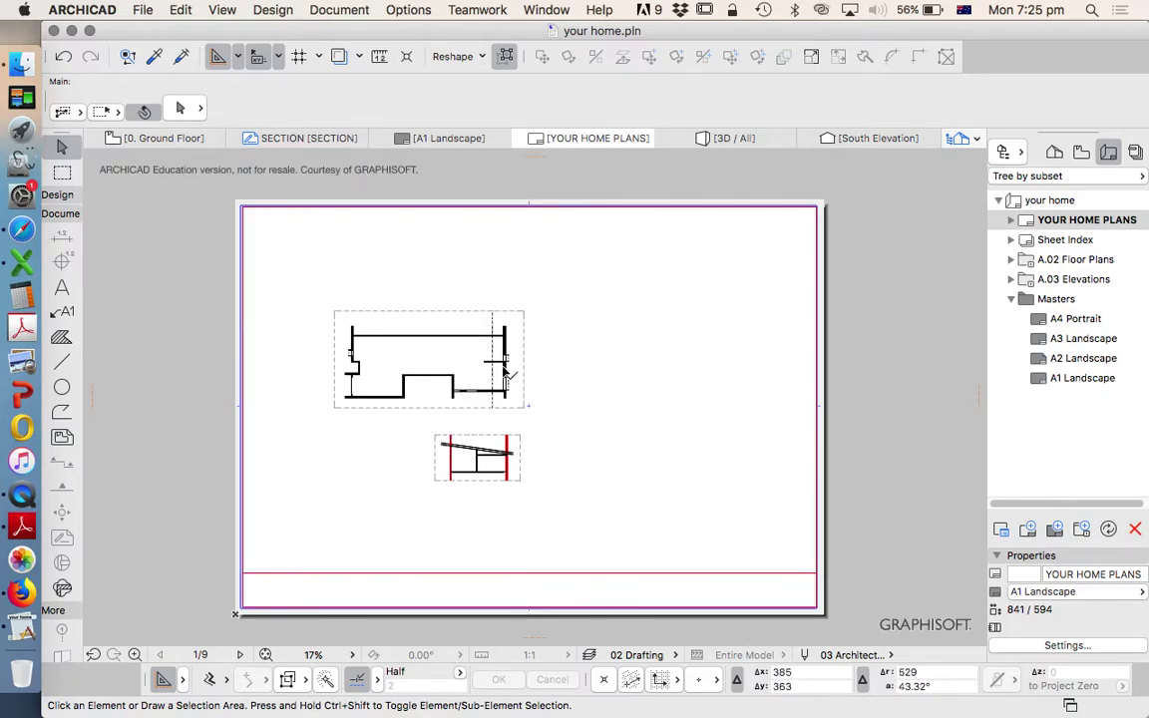
scroll(503, 372, "up", 3)
scroll(563, 451, "down", 3)
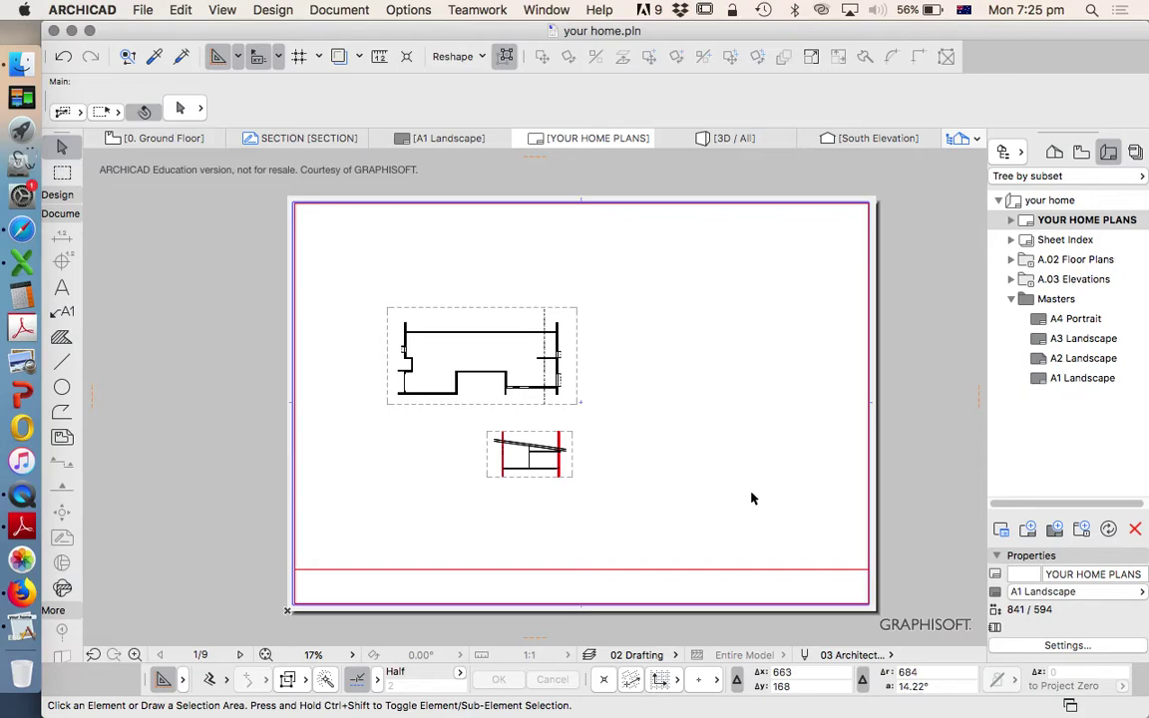
scroll(731, 446, "down", 1)
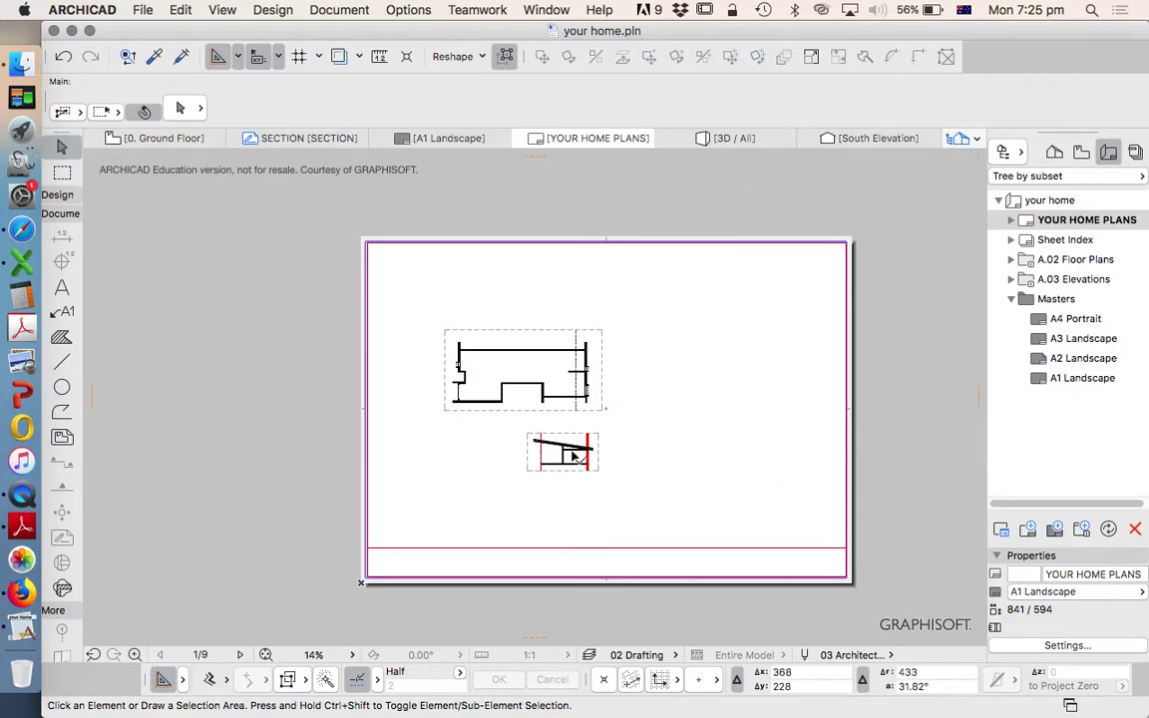
Step: Select the SECTION drawing on the layout and open its source view
scroll(574, 456, "up", 4)
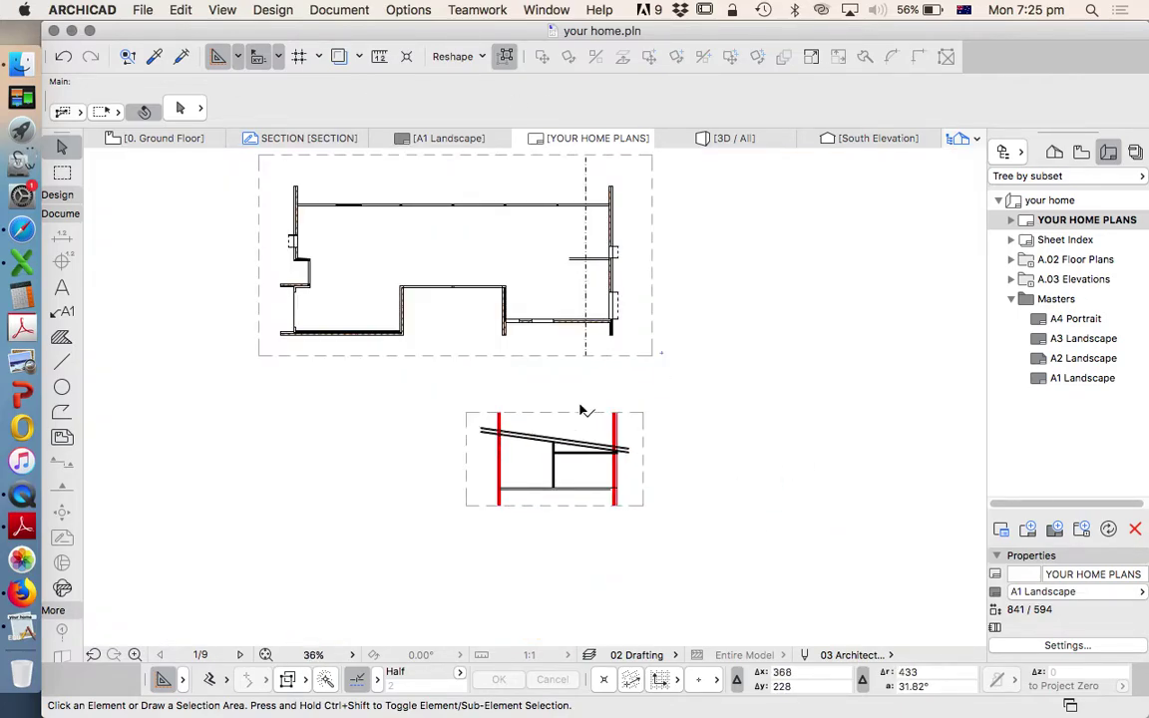
left_click(649, 429)
left_click(641, 428)
right_click(735, 404)
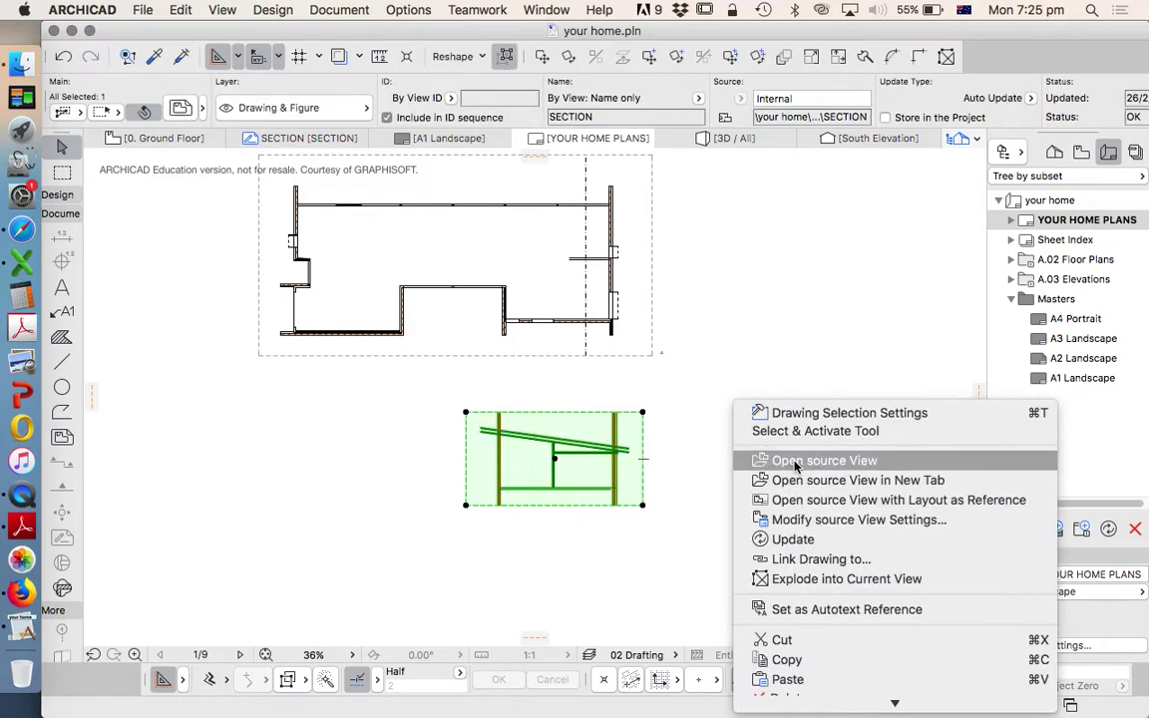
left_click(796, 461)
scroll(793, 452, "up", 4)
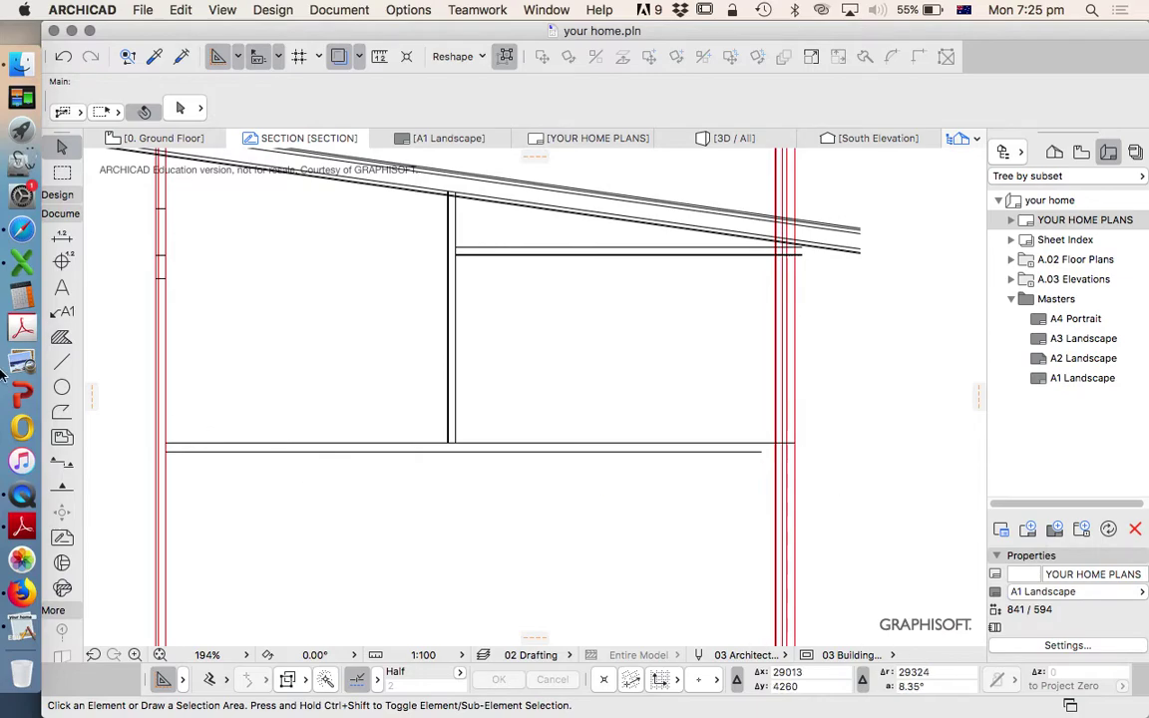
left_click(61, 361)
scroll(878, 454, "up", 4)
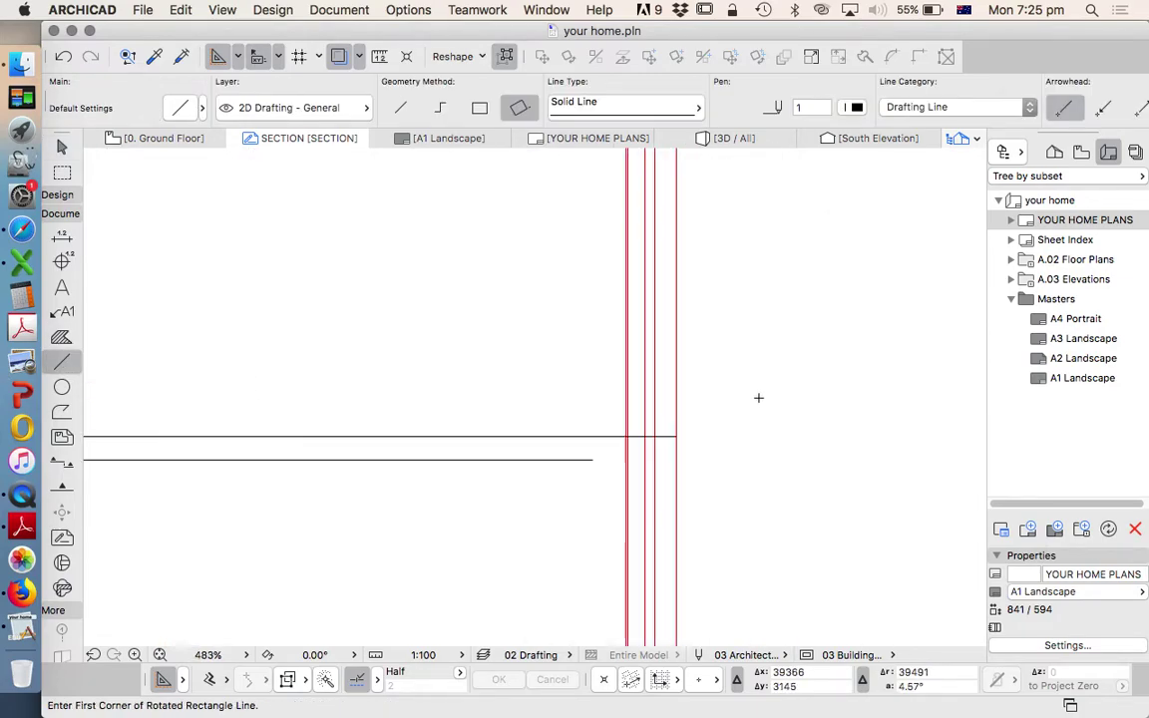
scroll(758, 398, "up", 2)
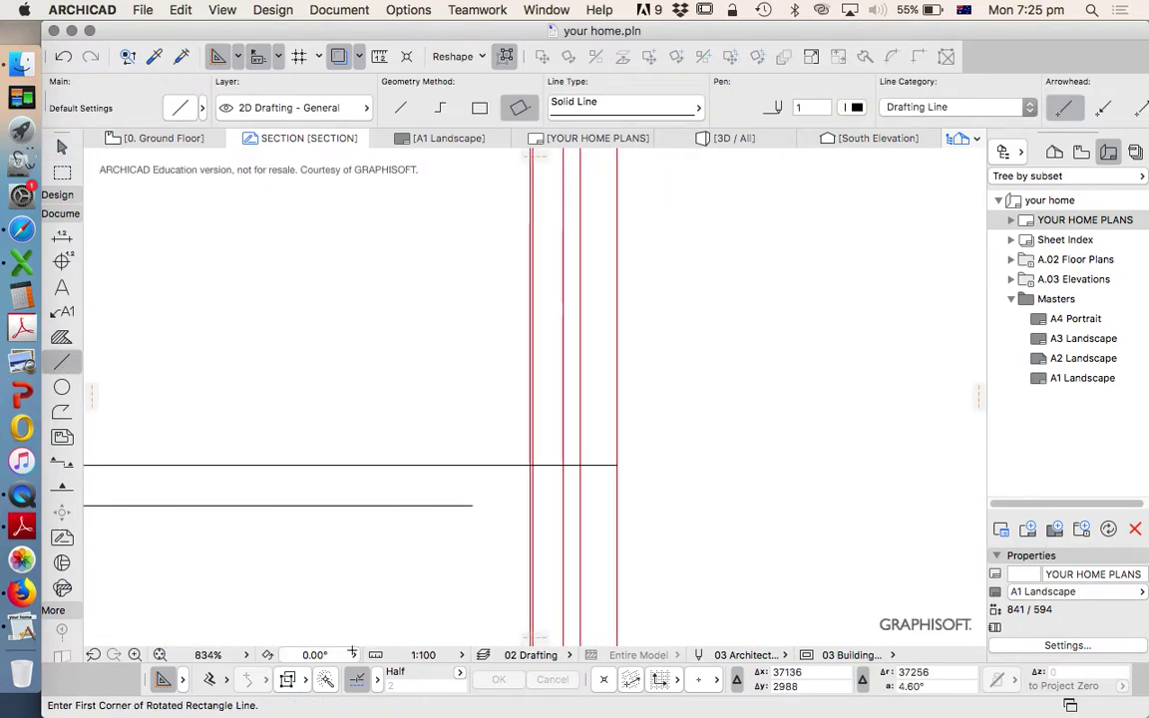
scroll(618, 459, "up", 2)
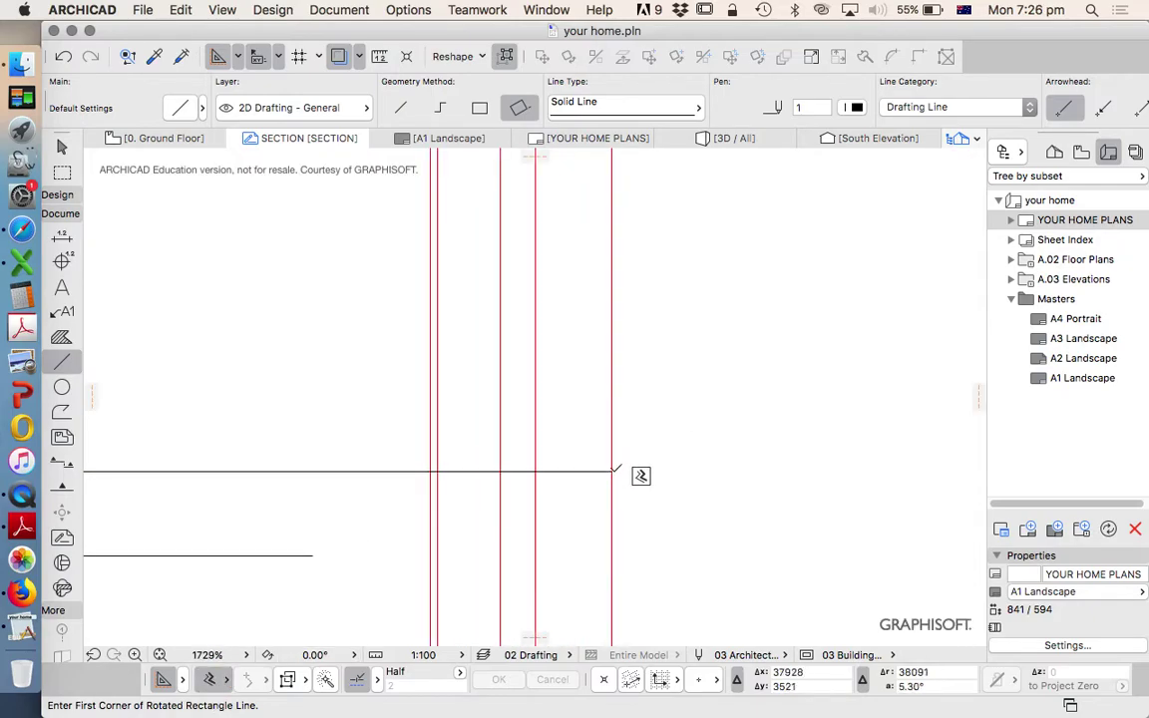
left_click(612, 469)
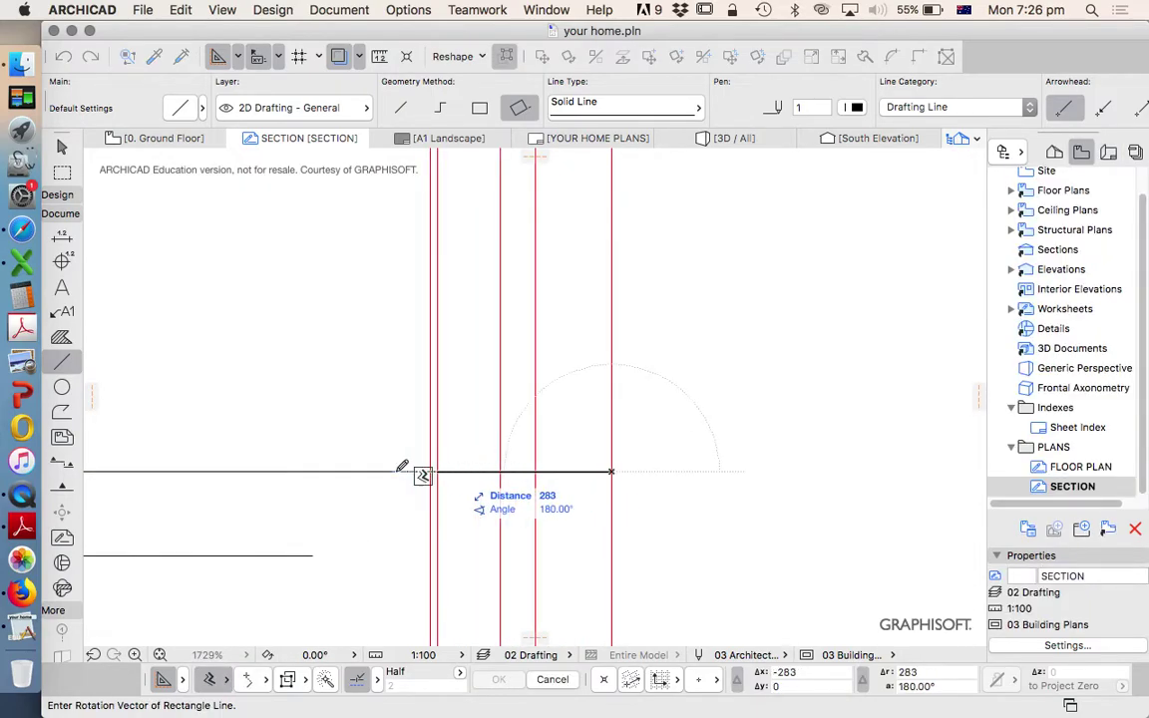
left_click(361, 471)
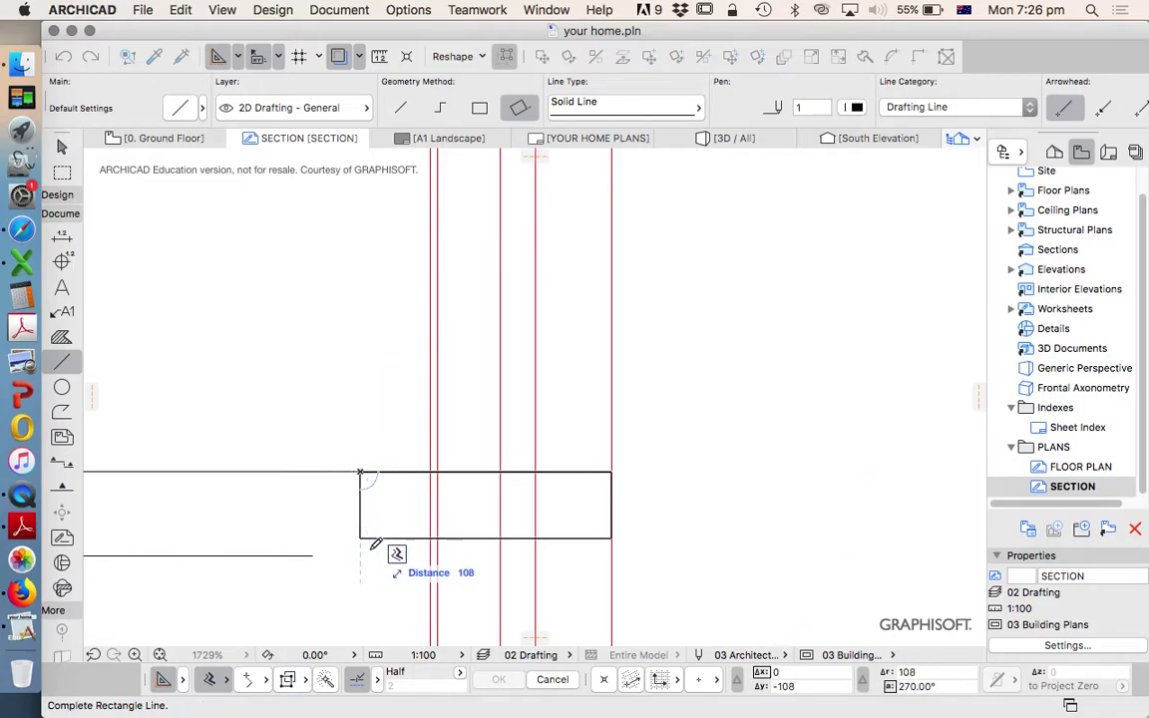
key("Tab")
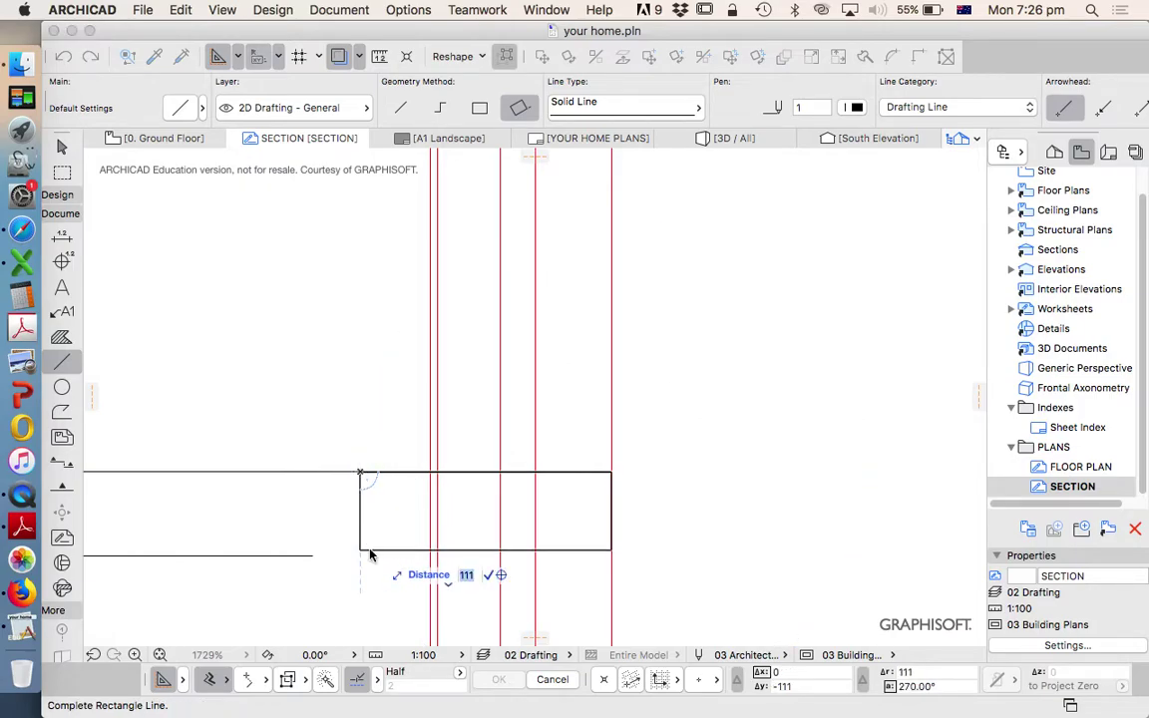
type("86")
key("Return")
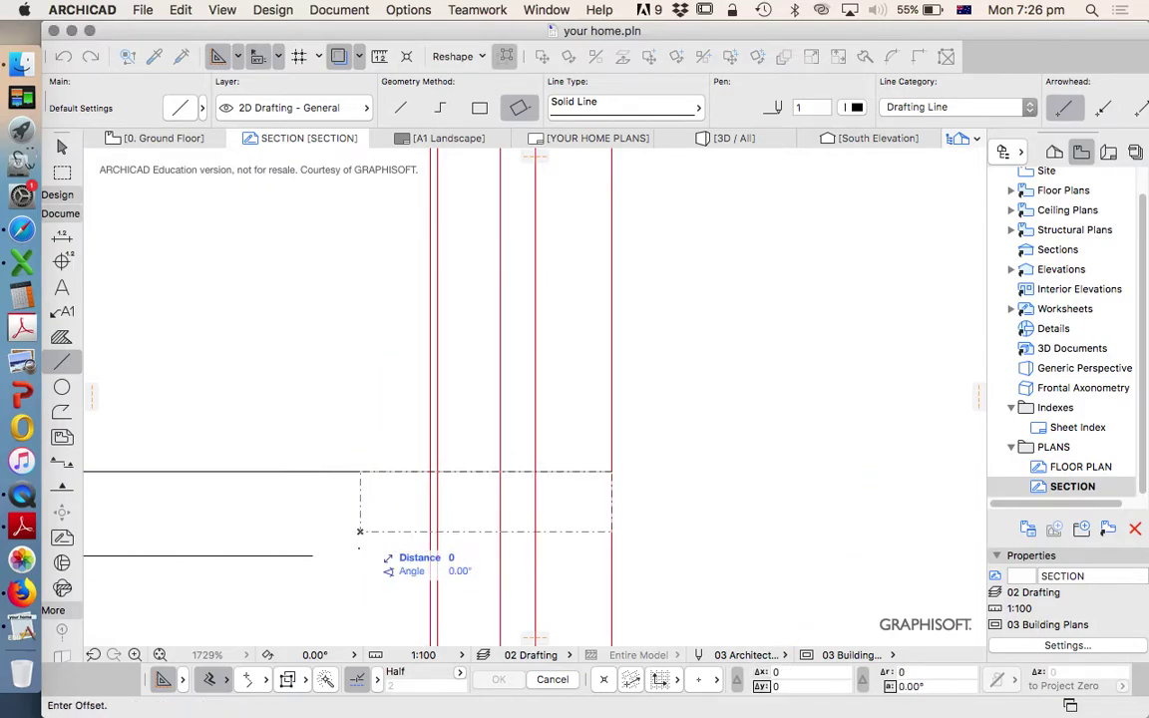
Step: Draw a single line about 358 mm long inward from the right wall's outer face, offset 85 mm below the floor line
left_click(400, 107)
left_click(611, 471)
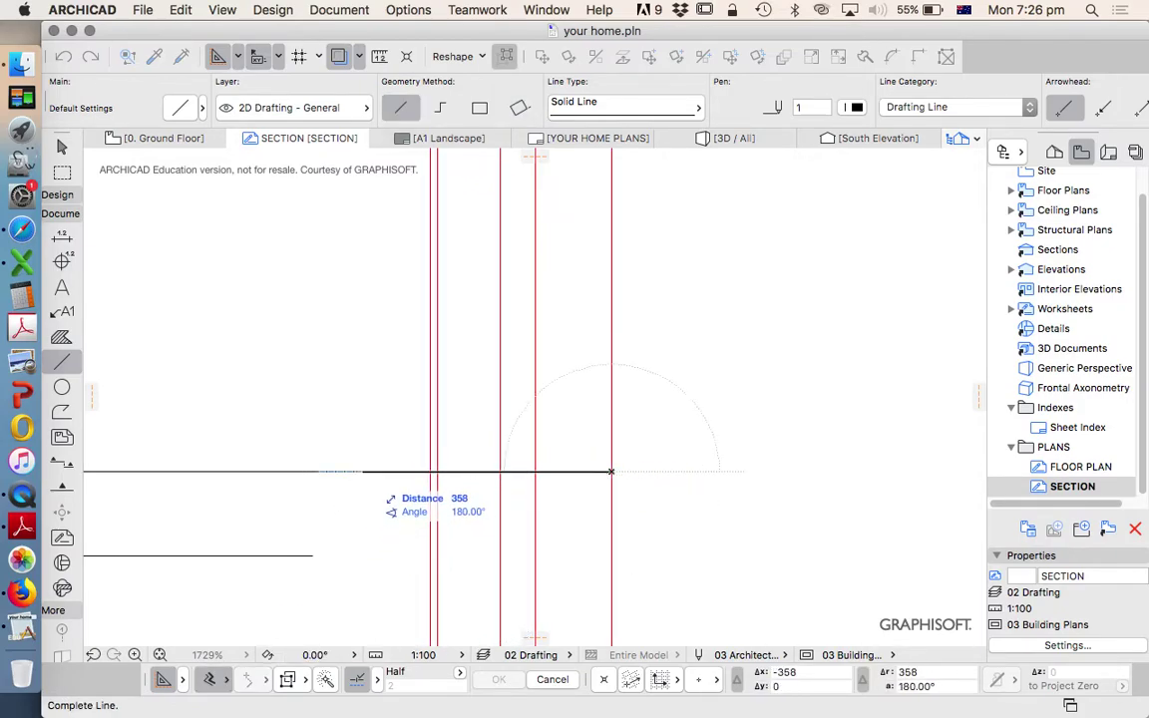
left_click(362, 471)
key("Tab")
type("8")
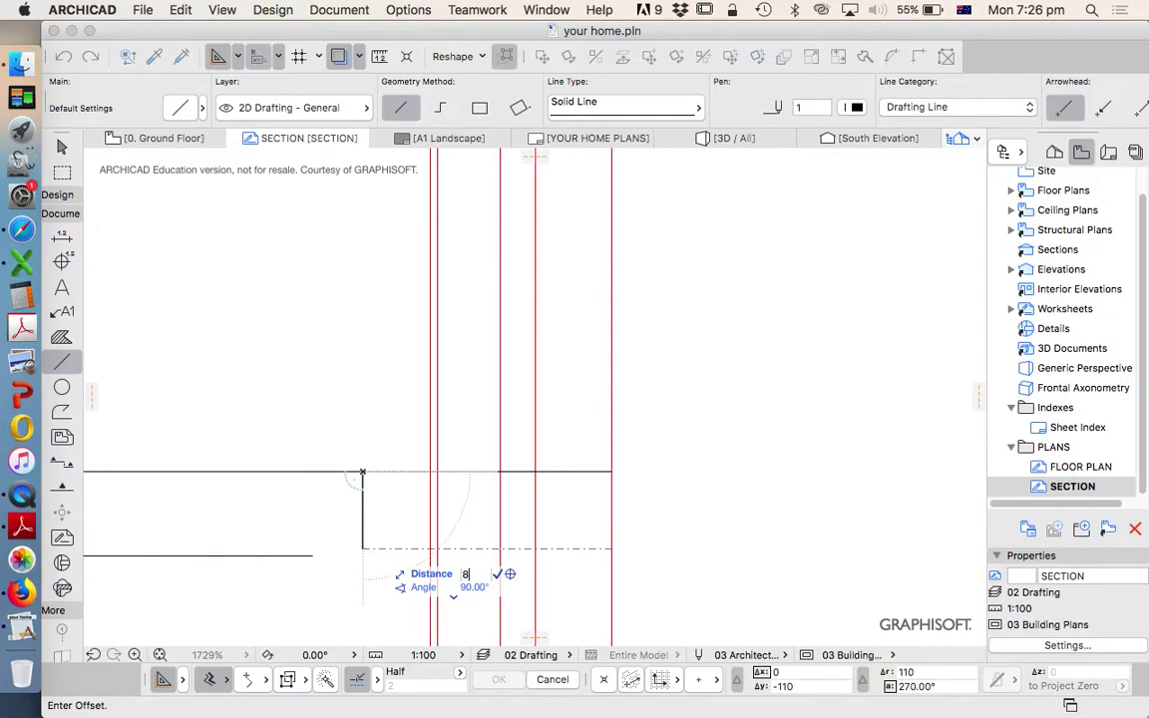
type("5")
key("Return")
Step: Try a vertical line up the right wall's outer face, ending below the ceiling lines, and undo it
scroll(584, 470, "down", 4)
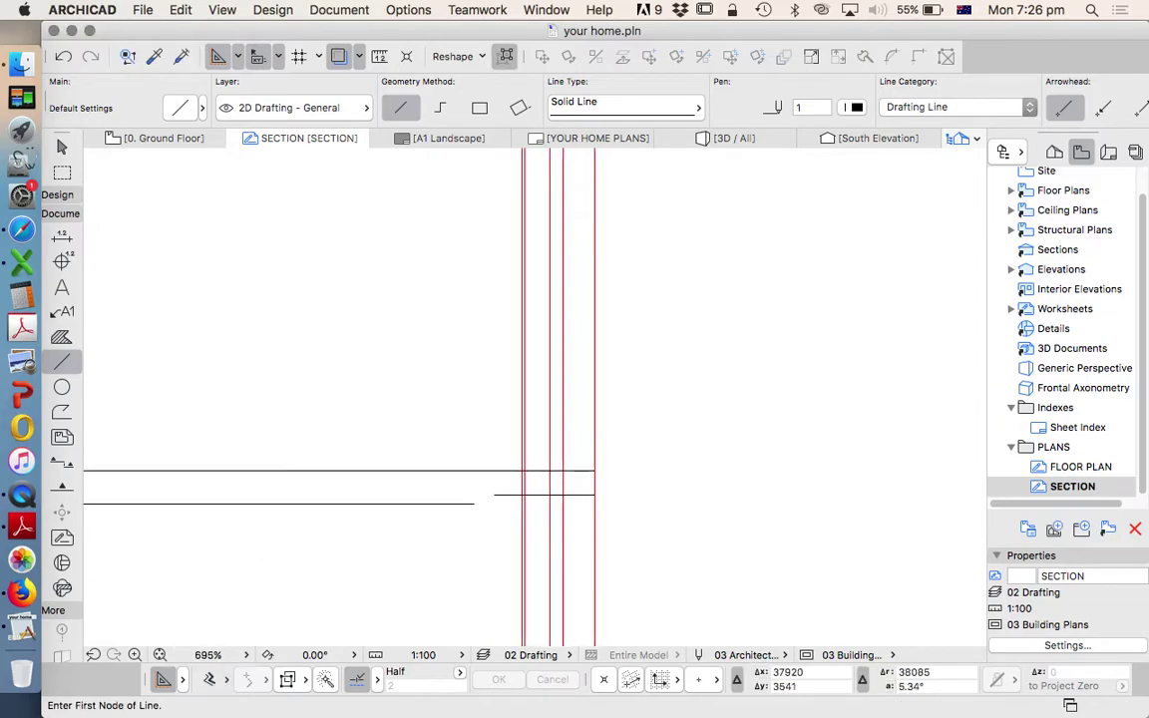
left_click(595, 494)
scroll(594, 488, "down", 6)
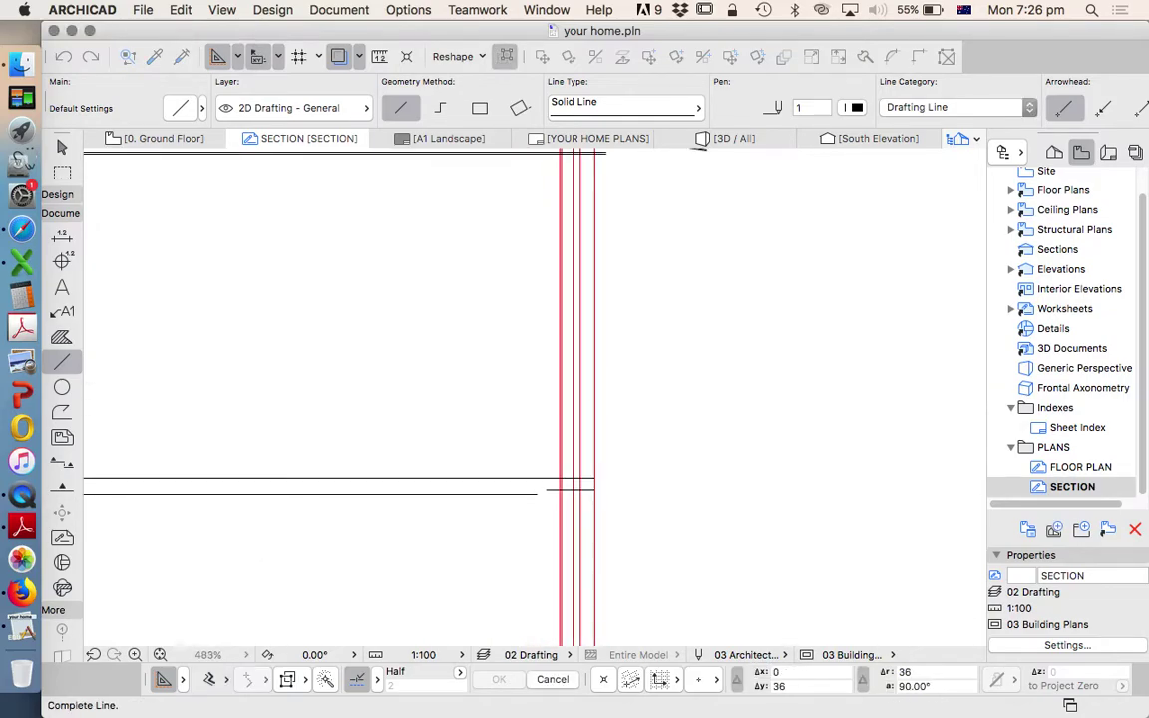
scroll(588, 451, "up", 4)
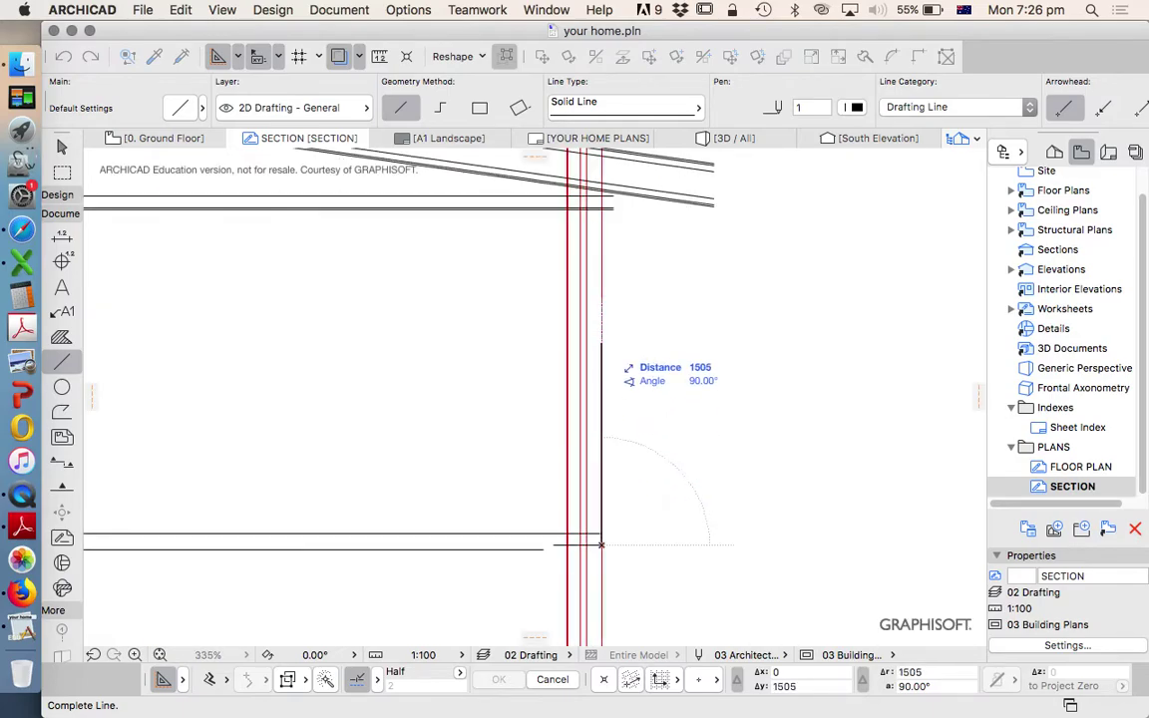
left_click(601, 319)
scroll(594, 509, "up", 5)
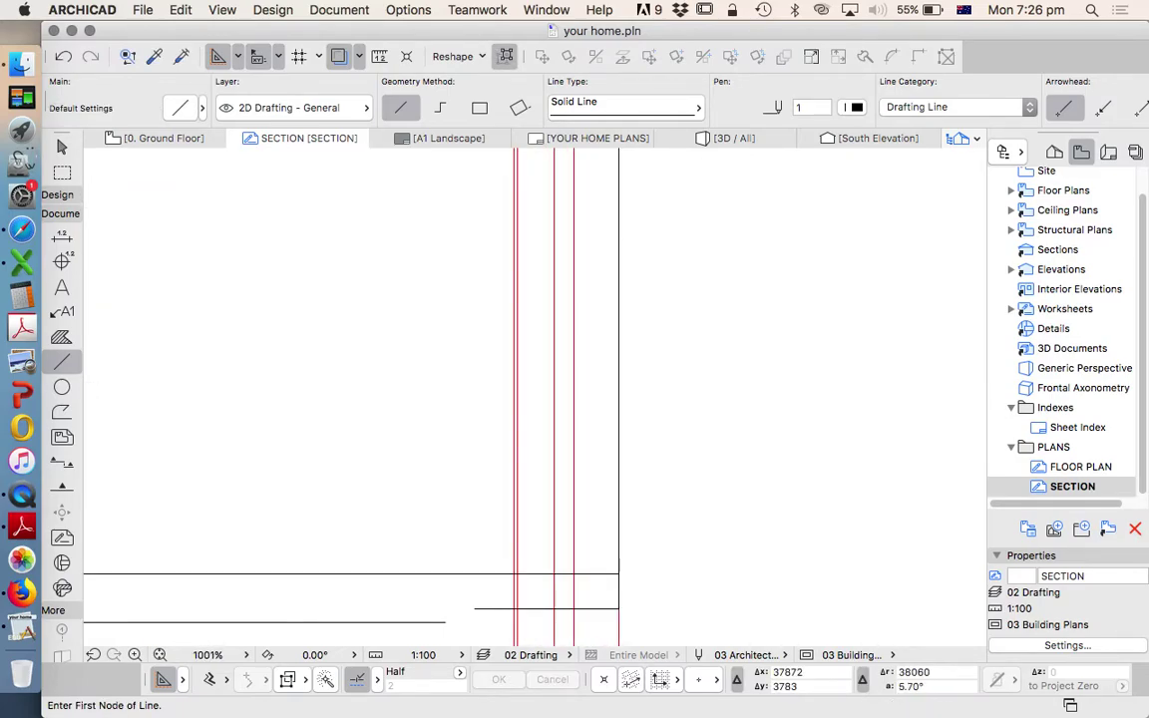
scroll(599, 558, "down", 2)
key("super+z")
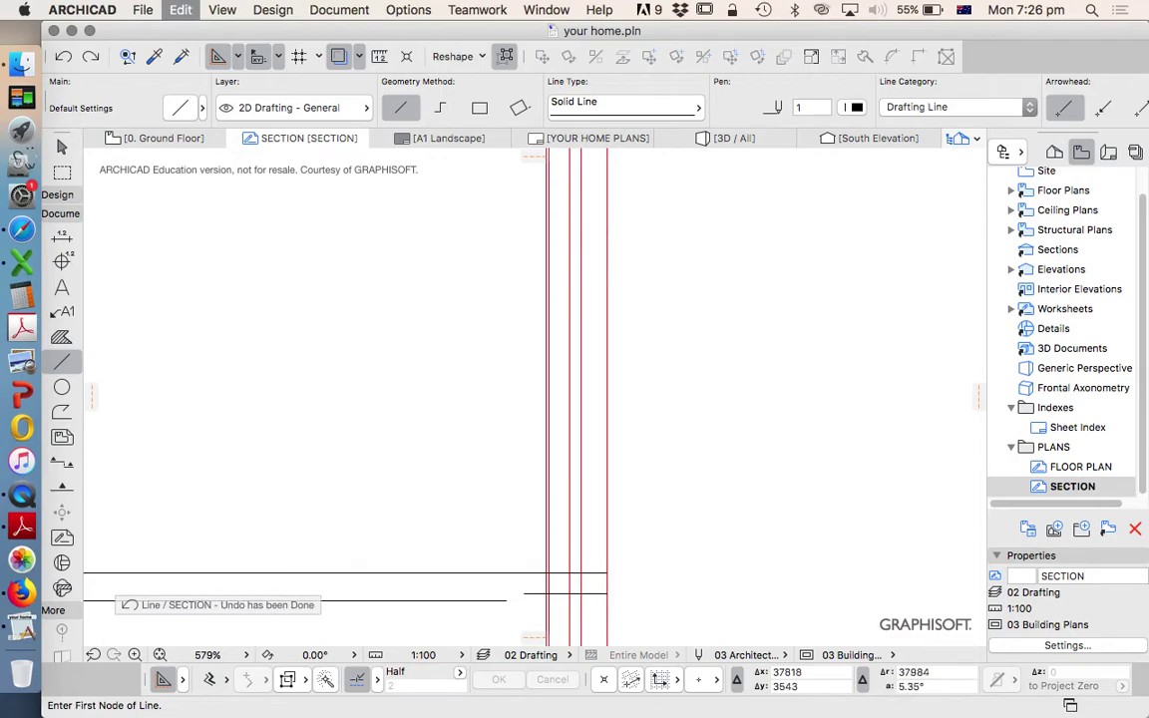
Step: Draw a vertical line from the offset line's outer end up the right wall's outer face, past the roof underside
left_click(605, 593)
scroll(606, 593, "down", 2)
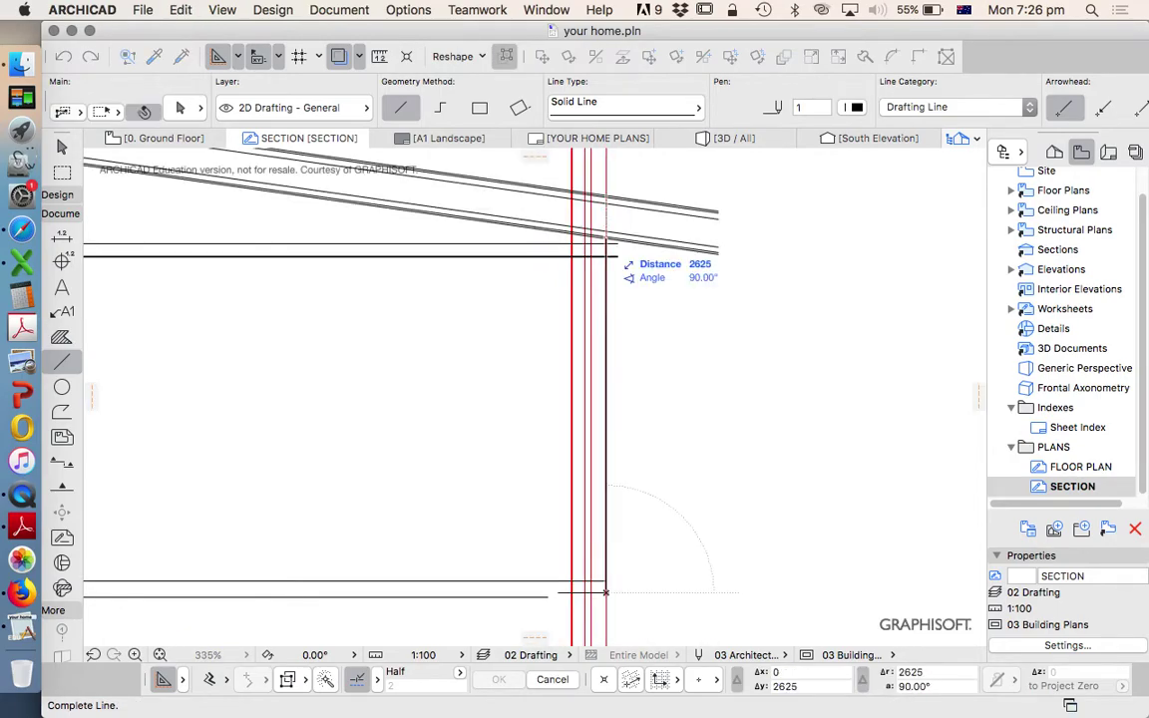
left_click(606, 188)
key("Escape")
Step: Drag a copy of the vertical wall line inward onto the adjacent red wall line and clear the selection
left_click(606, 262)
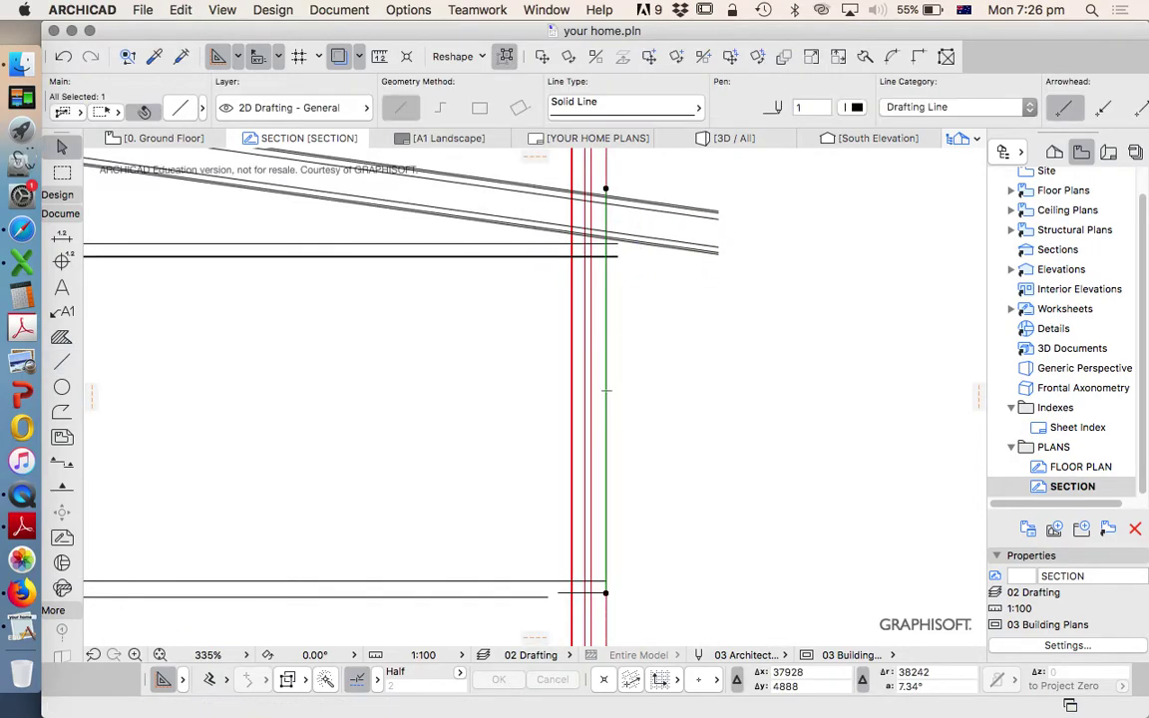
right_click(658, 390)
mouse_move(744, 537)
left_click(639, 588)
left_click(605, 533)
scroll(589, 543, "up", 4)
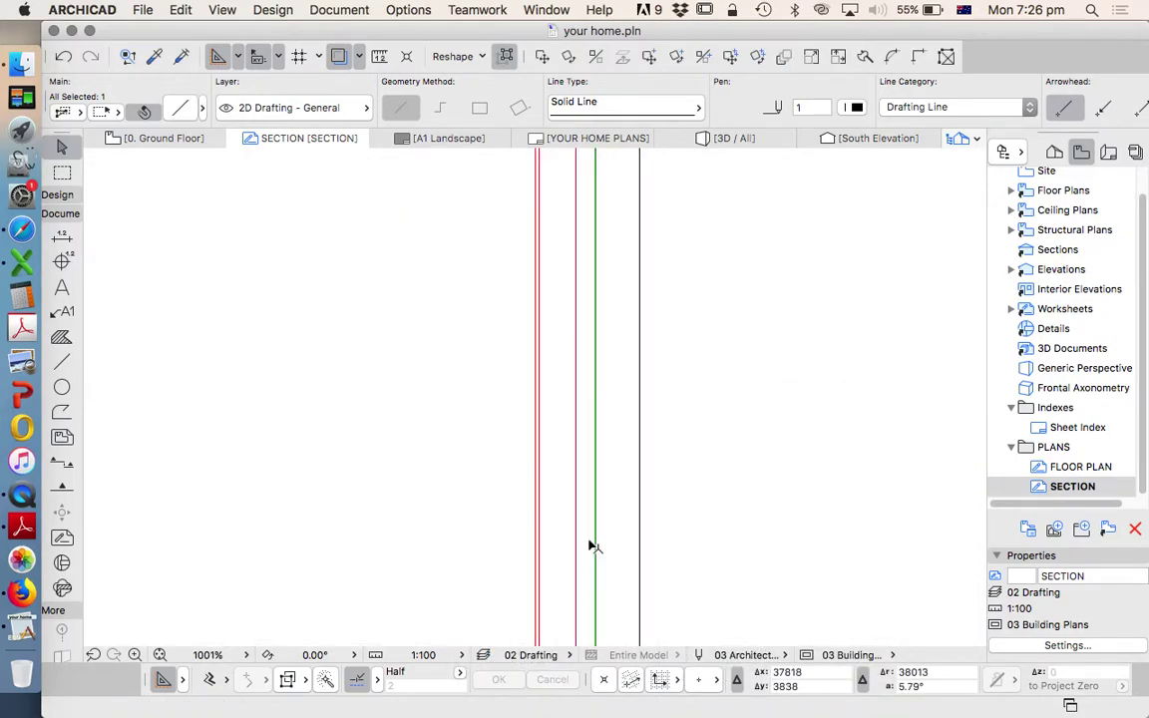
left_click(581, 532)
scroll(580, 514, "down", 2)
scroll(586, 559, "up", 2)
scroll(585, 468, "down", 3)
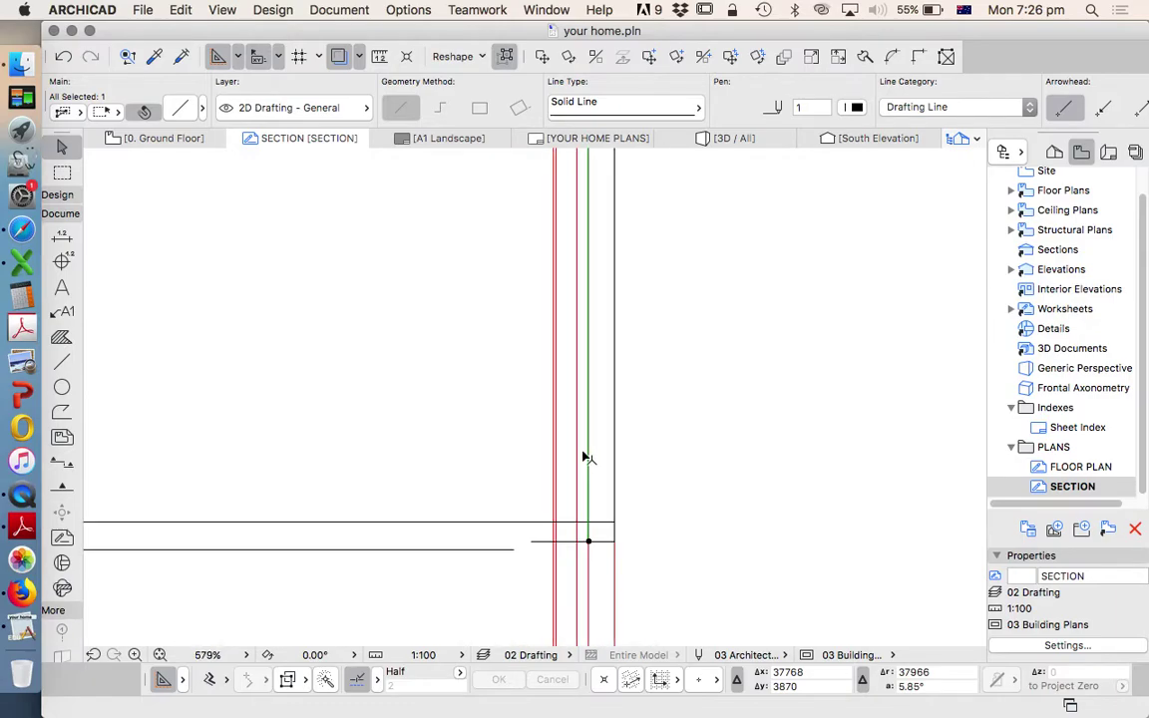
scroll(587, 504, "up", 2)
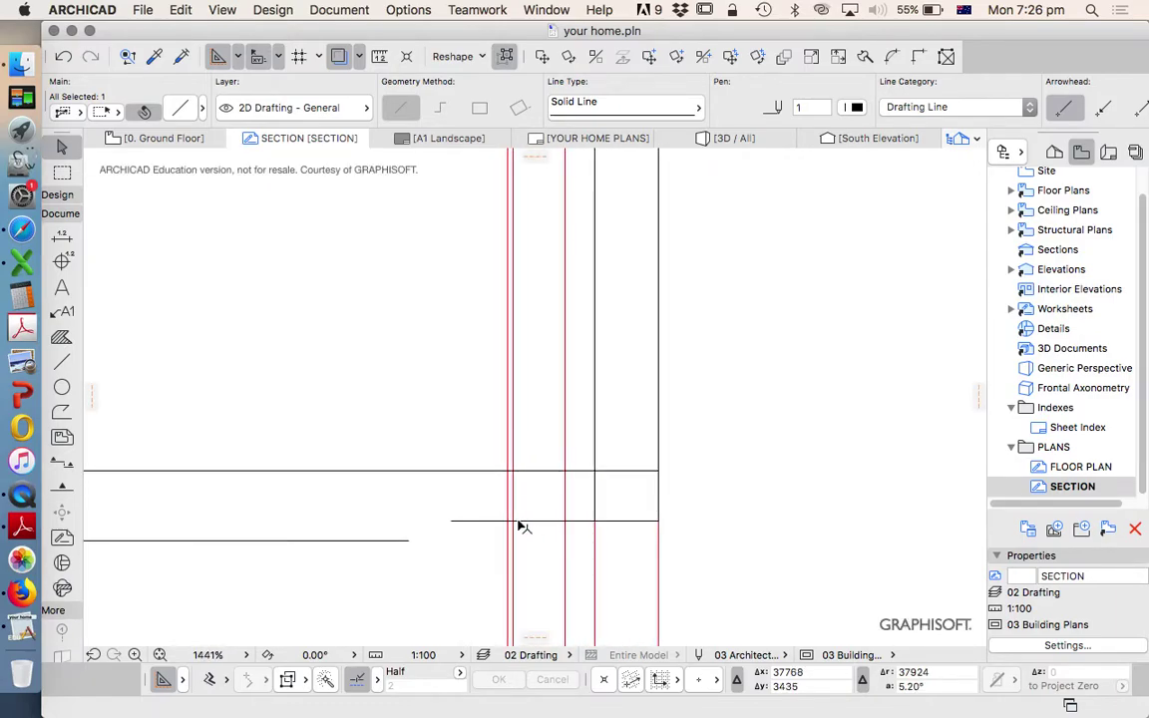
key("Escape")
Step: Shorten the line below the floor to about 160 mm so it ends on the third red wall line from outside
left_click(476, 521)
left_click(452, 521)
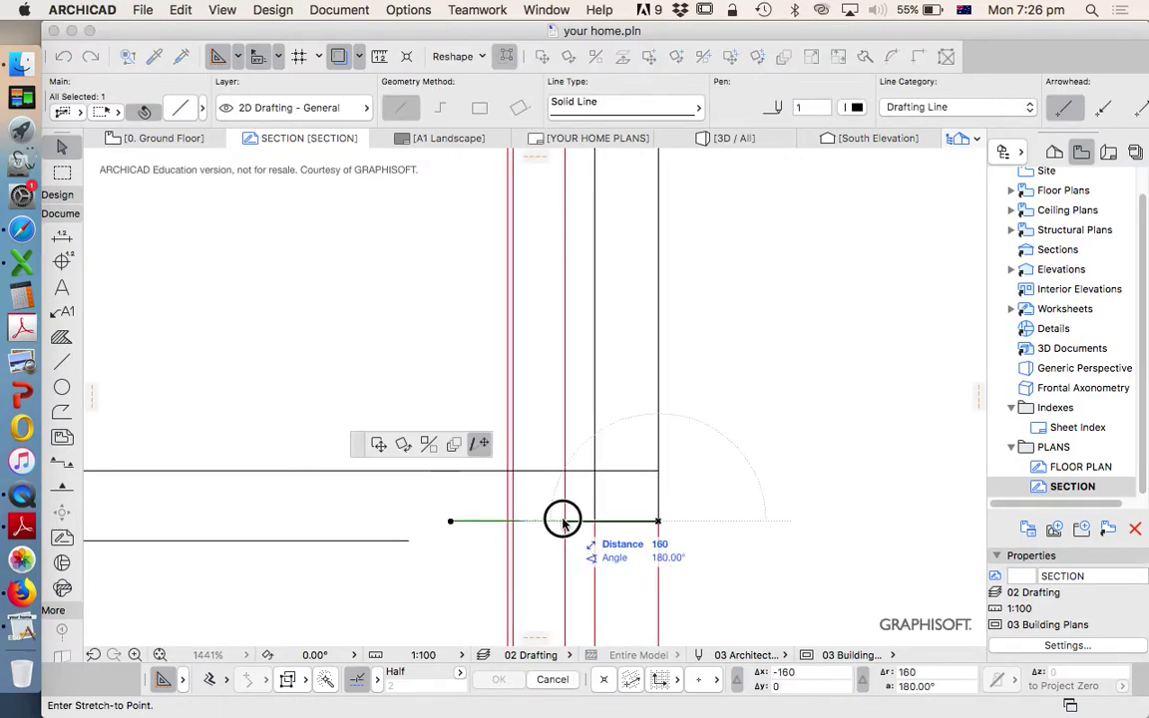
left_click(570, 519)
key("Escape")
Step: Draw a short vertical line joining the inner end of the shortened line to the floor line above
left_click(578, 522, "alt")
left_click(564, 521)
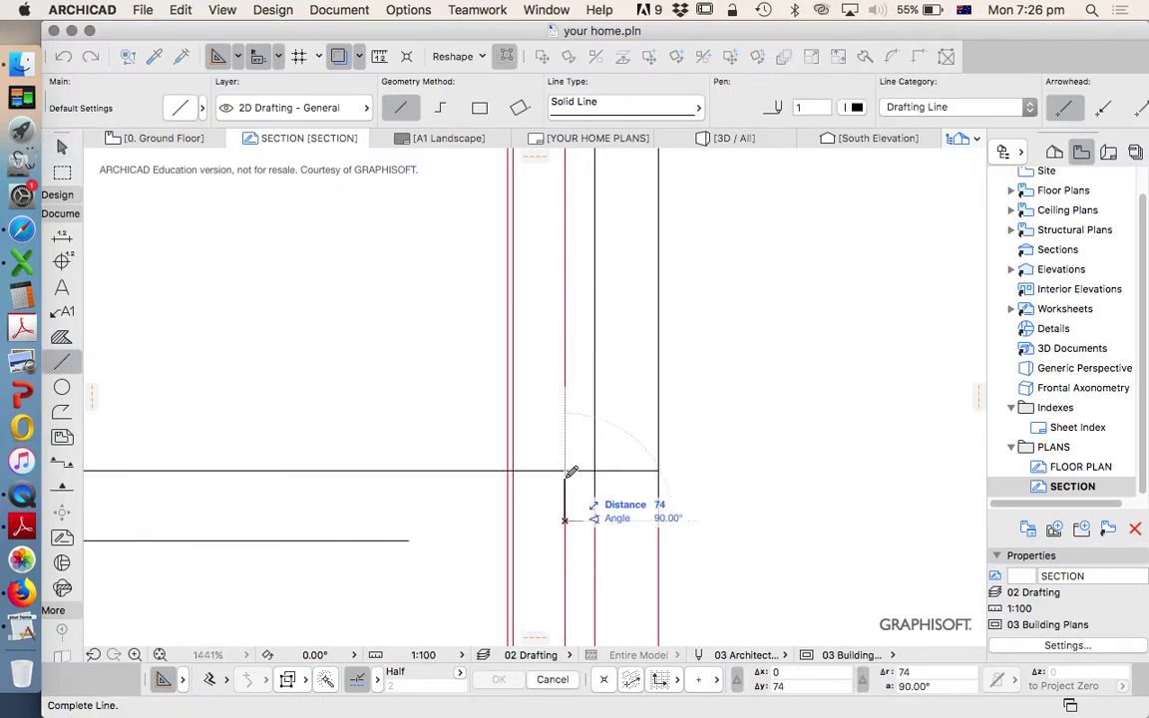
left_click(564, 471)
key("Escape")
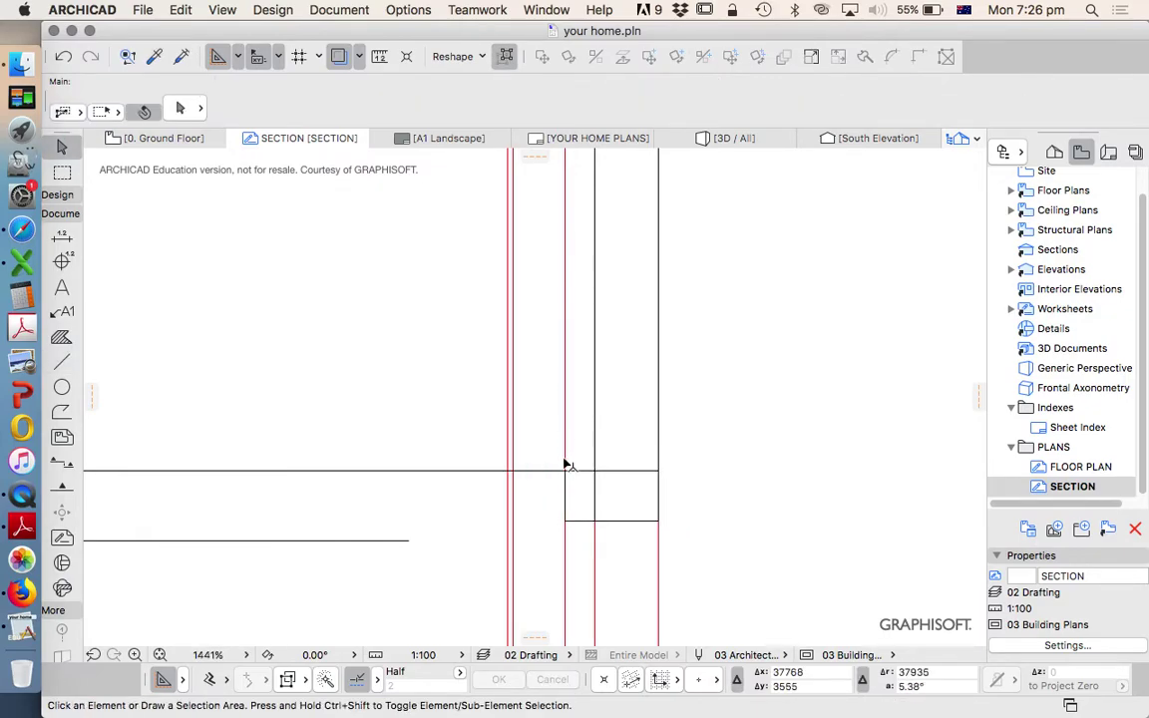
Step: Draw a vertical line from the floor line up the third red wall line from outside, past the roof underside
left_click(565, 489, "alt")
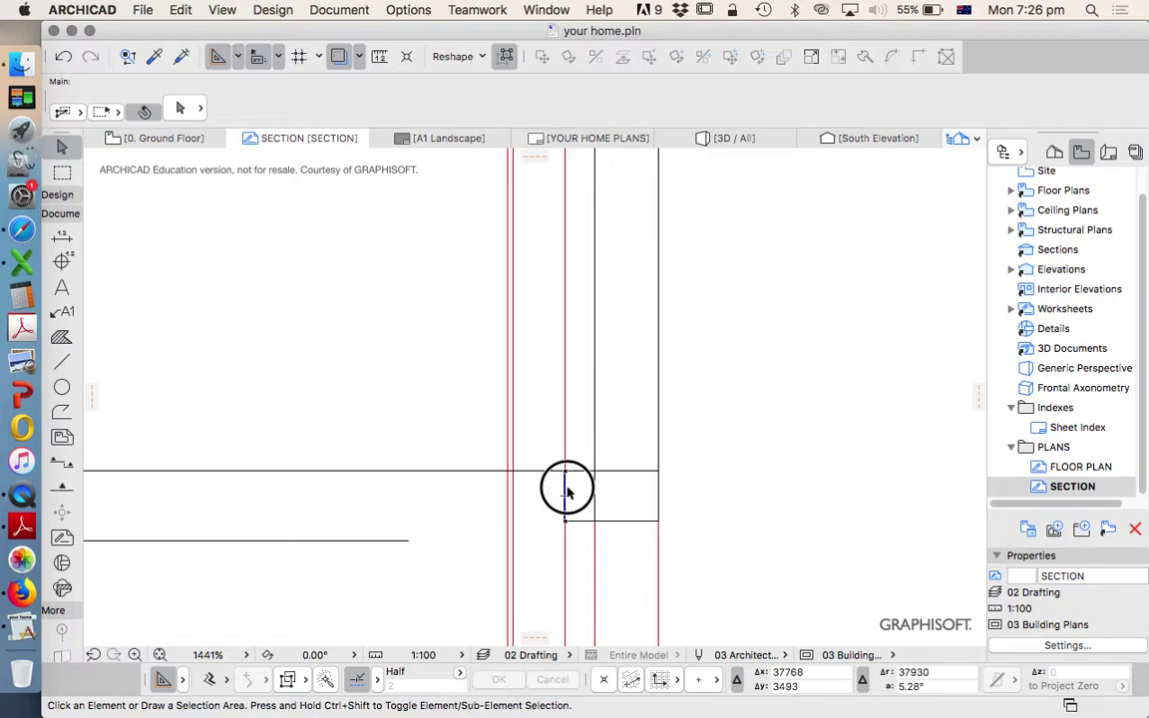
left_click(564, 471)
scroll(567, 478, "down", 8)
scroll(569, 446, "down", 2)
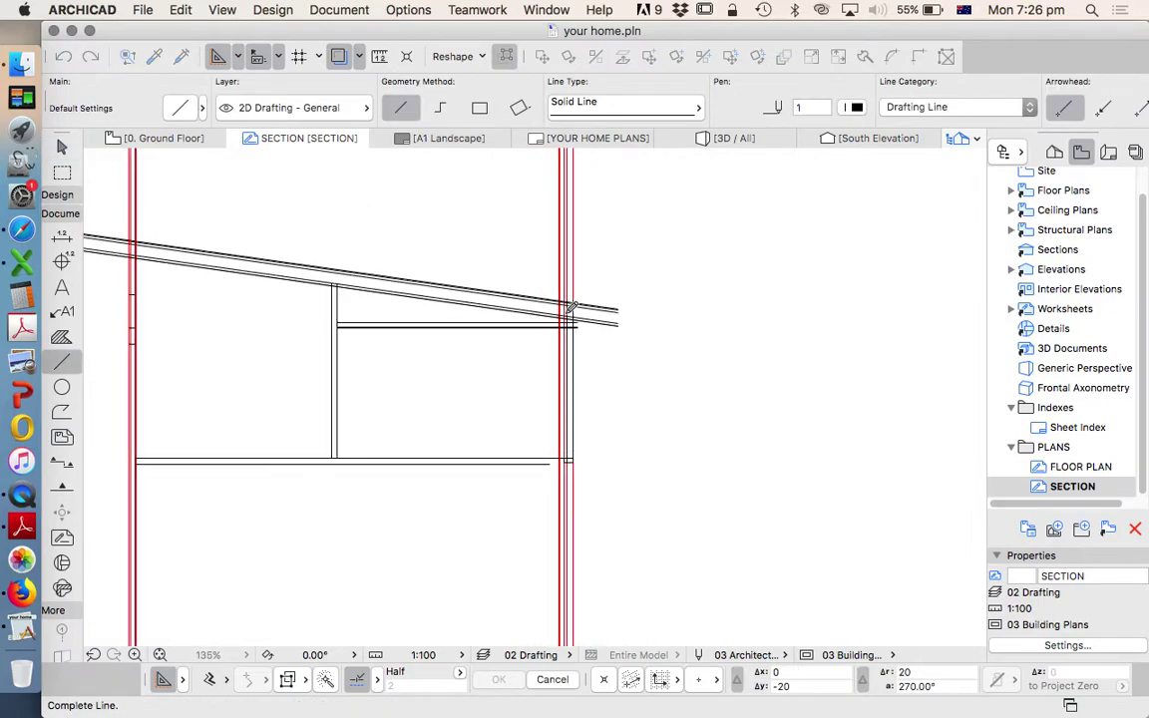
left_click(569, 361)
scroll(565, 407, "up", 6)
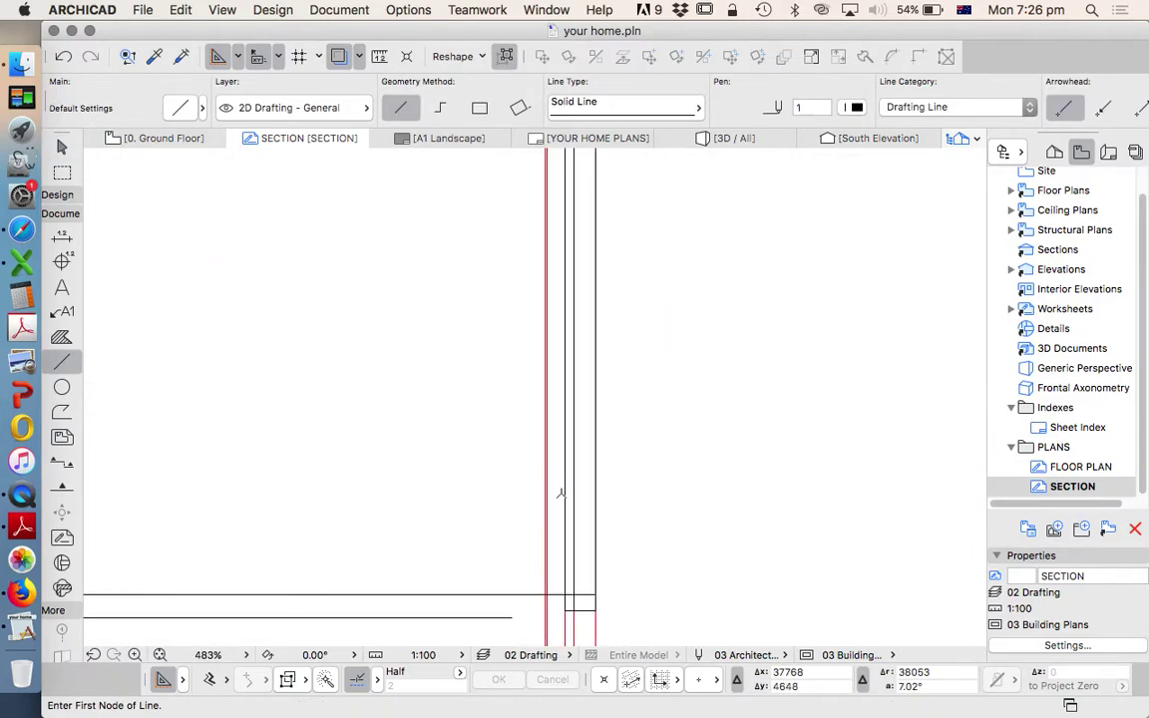
key("Escape")
Step: Drag a copy of the vertical line from its foot on the floor line inward onto the next red wall line
left_click(566, 503)
right_click(475, 458)
mouse_move(619, 604)
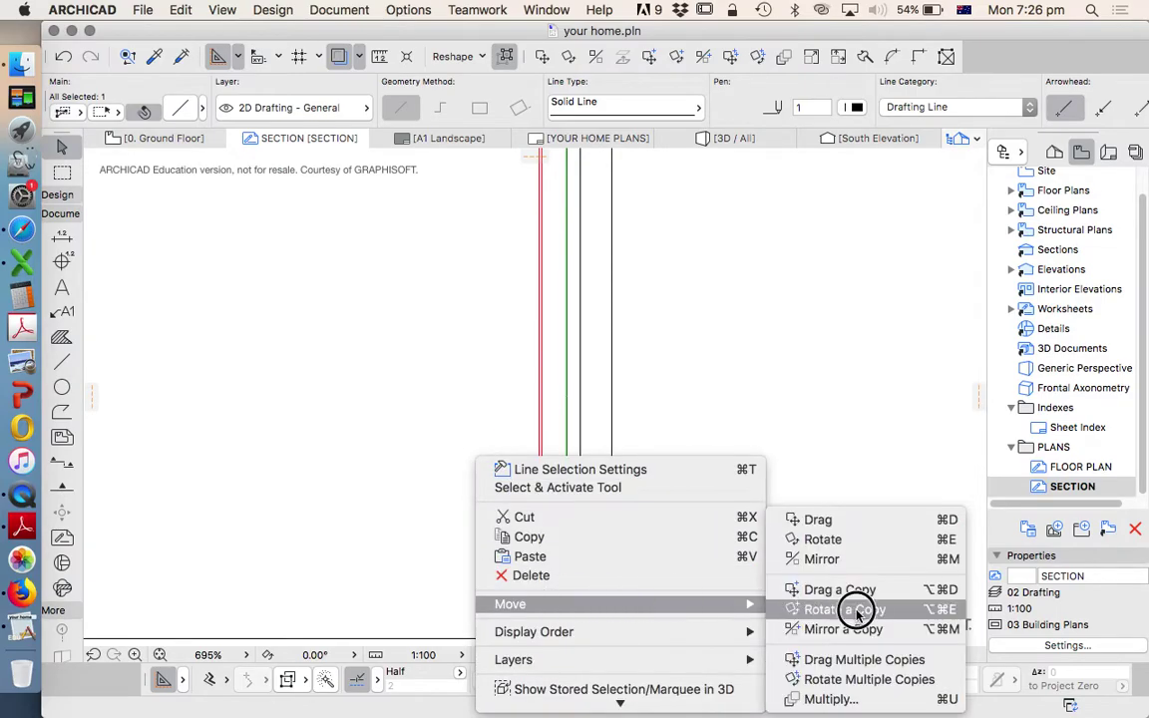
left_click(859, 590)
scroll(560, 545, "down", 1)
scroll(558, 499, "up", 1)
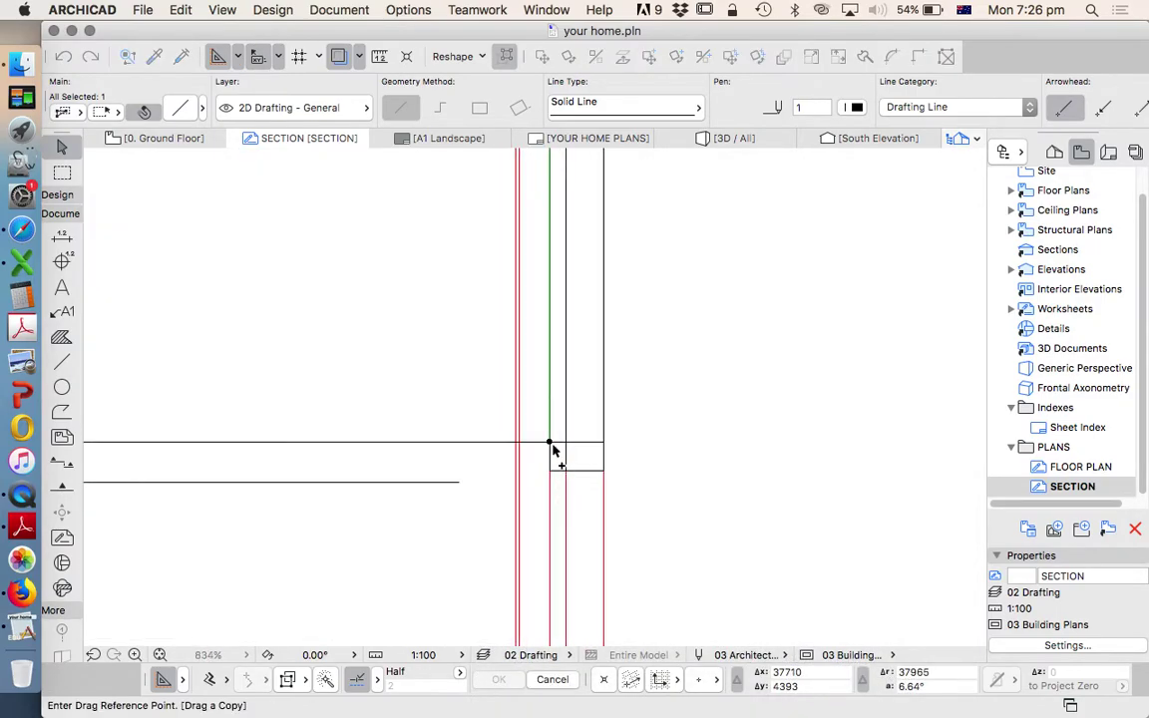
left_click(546, 446)
scroll(534, 450, "up", 3)
left_click(510, 445)
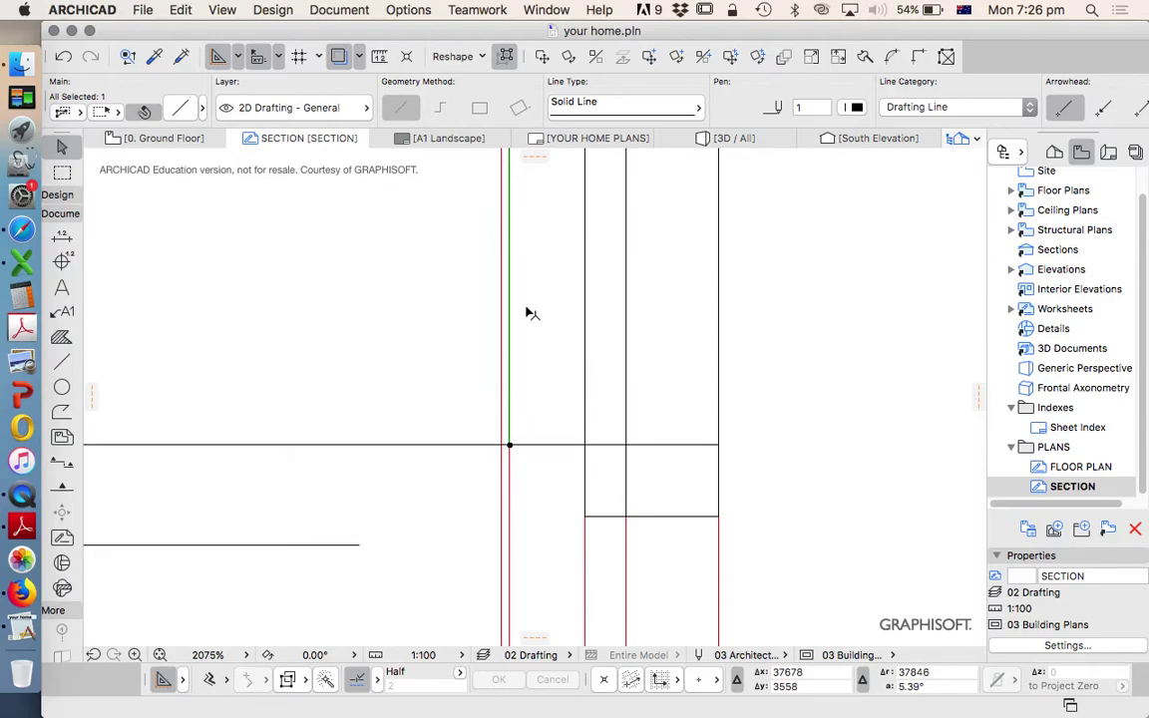
Step: Drag another copy of the copied wall line onto the innermost red line of the right wall
left_click(653, 60)
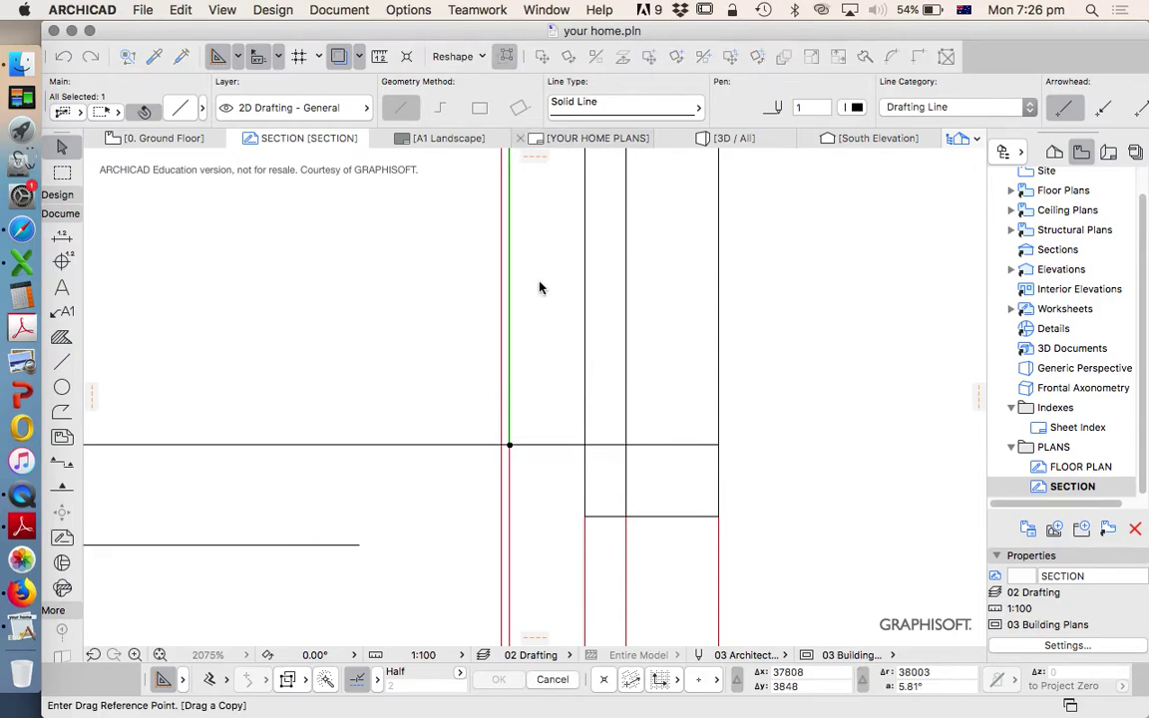
left_click(509, 445)
left_click(505, 446)
Step: Select the five red reference lines of the right wall together and delete them
scroll(569, 459, "down", 5)
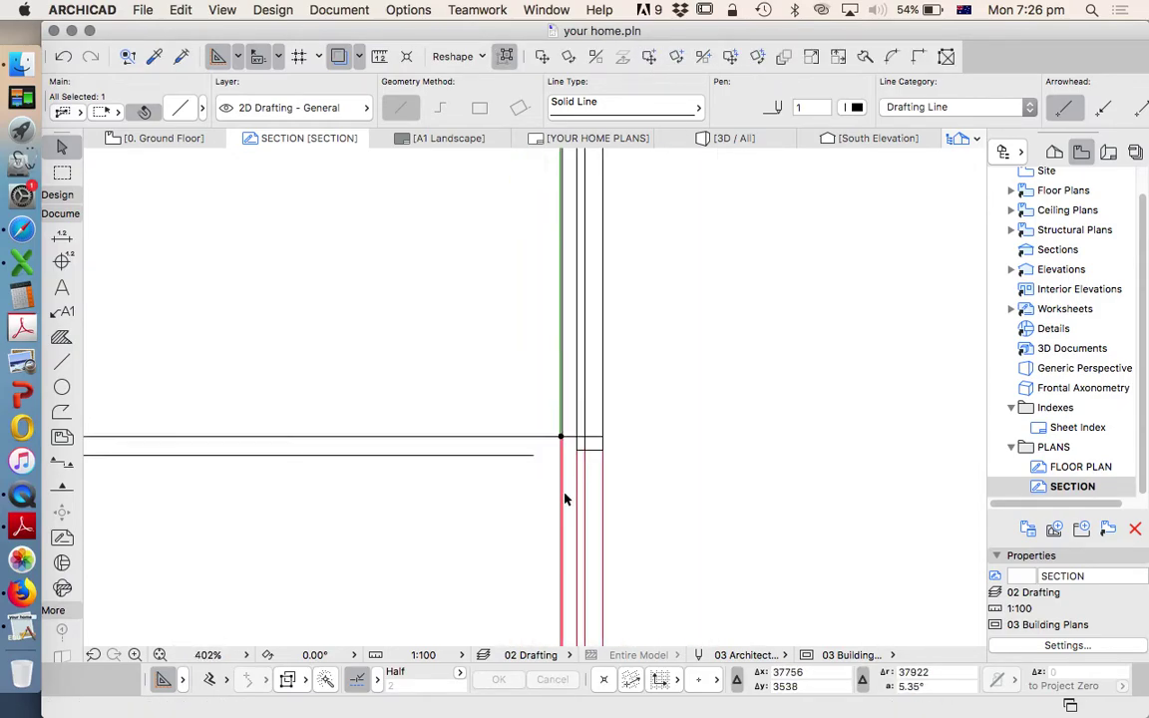
left_click_drag(534, 512, 648, 557)
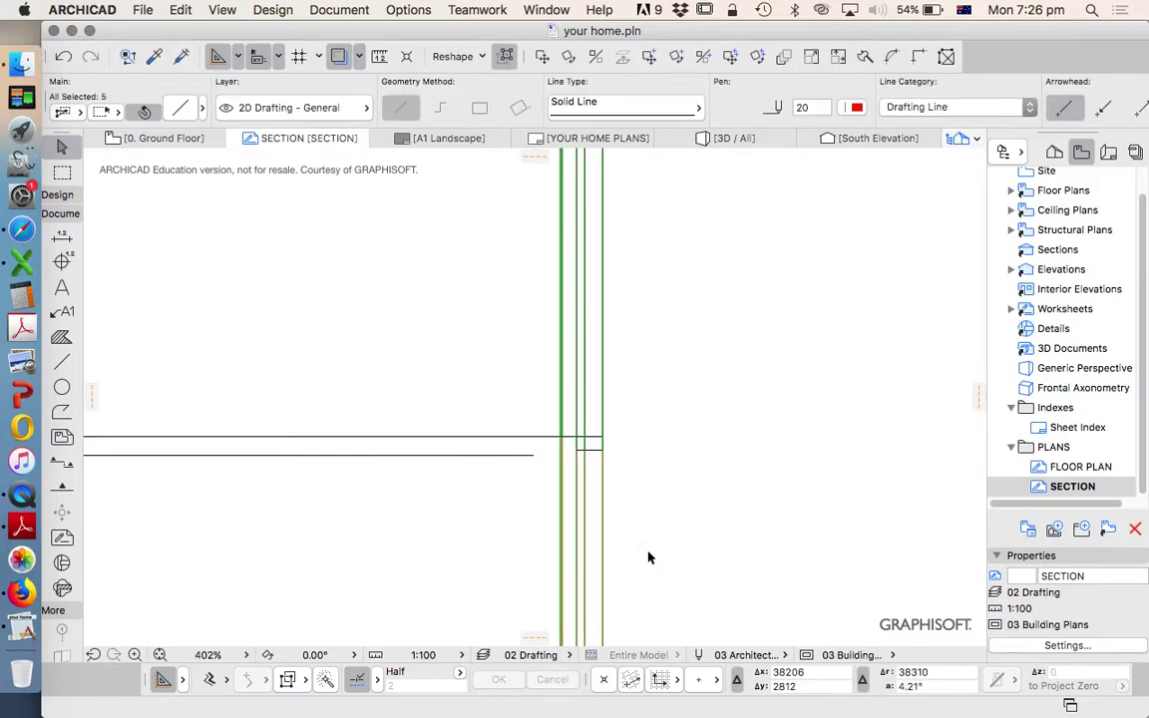
left_click(648, 557)
Step: Trim away the two floor line segments that cross the outer wall layers, ending the floor at the rebate's inner edge
scroll(597, 436, "up", 6)
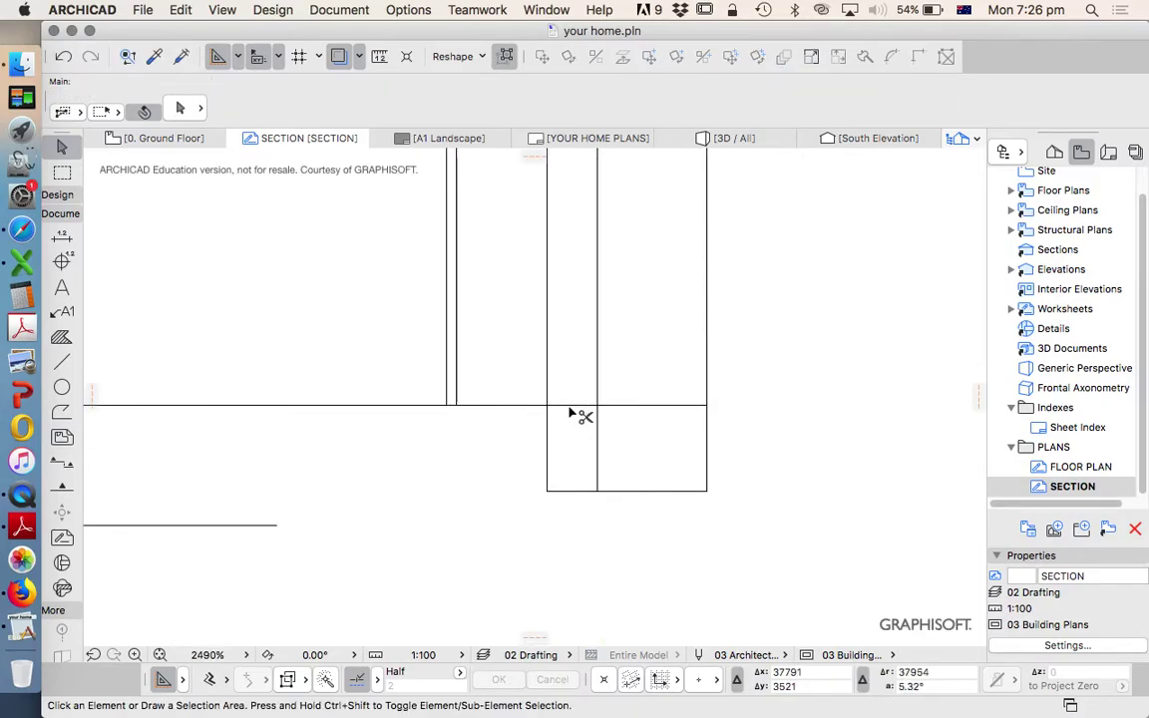
left_click(574, 406, "super")
left_click(646, 406)
left_click(678, 454)
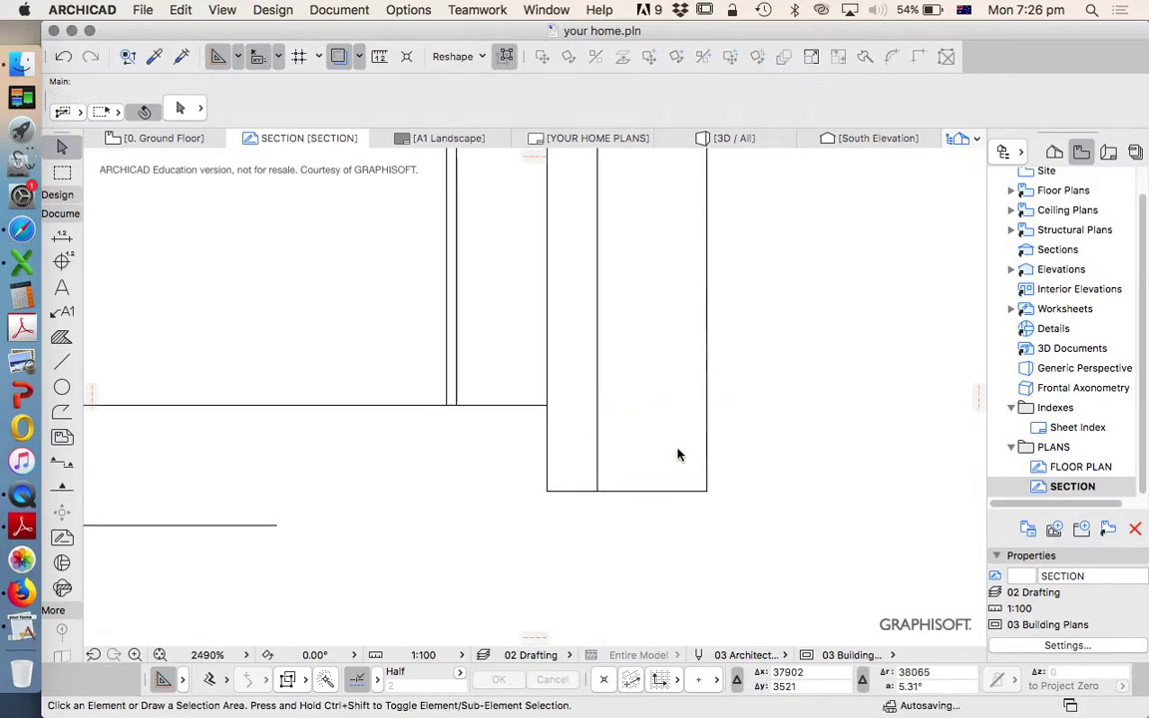
scroll(679, 469, "down", 5)
scroll(629, 539, "down", 4)
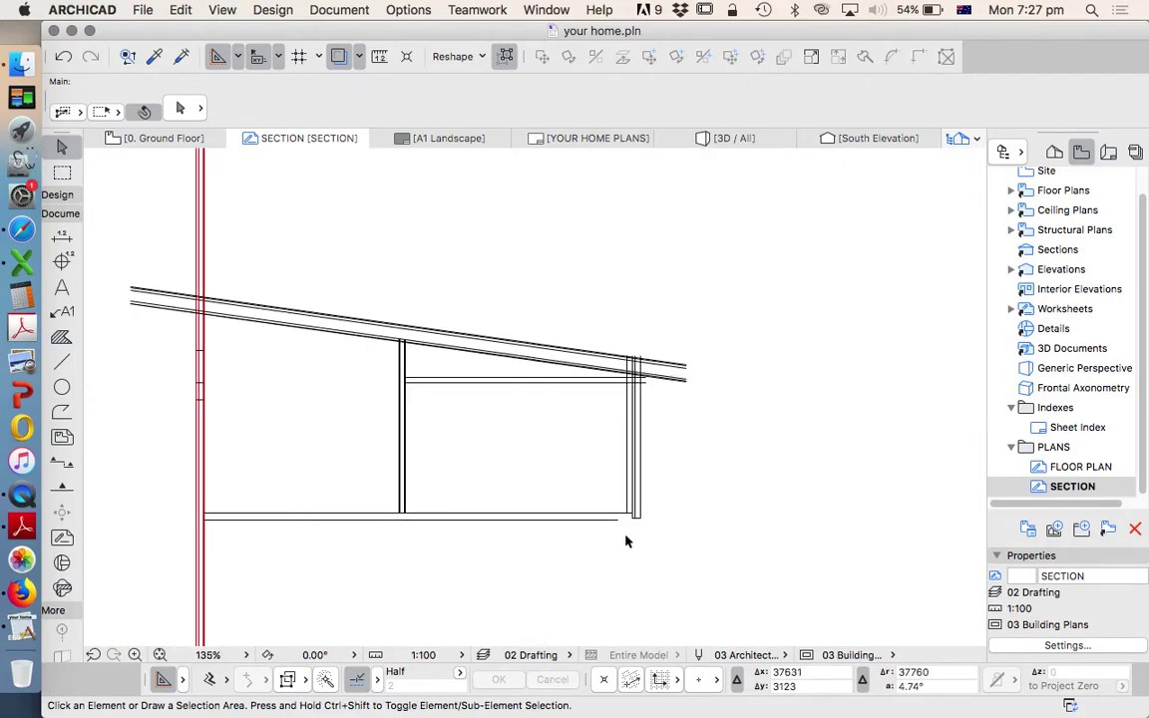
scroll(635, 509, "up", 3)
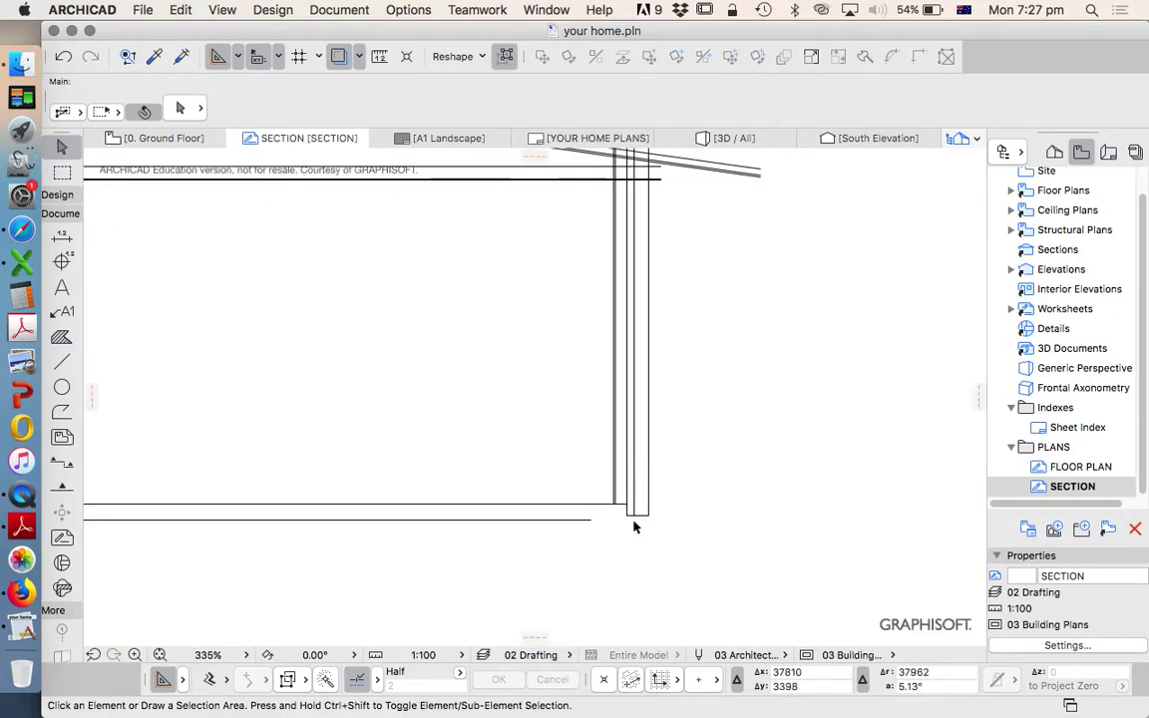
scroll(639, 526, "up", 3)
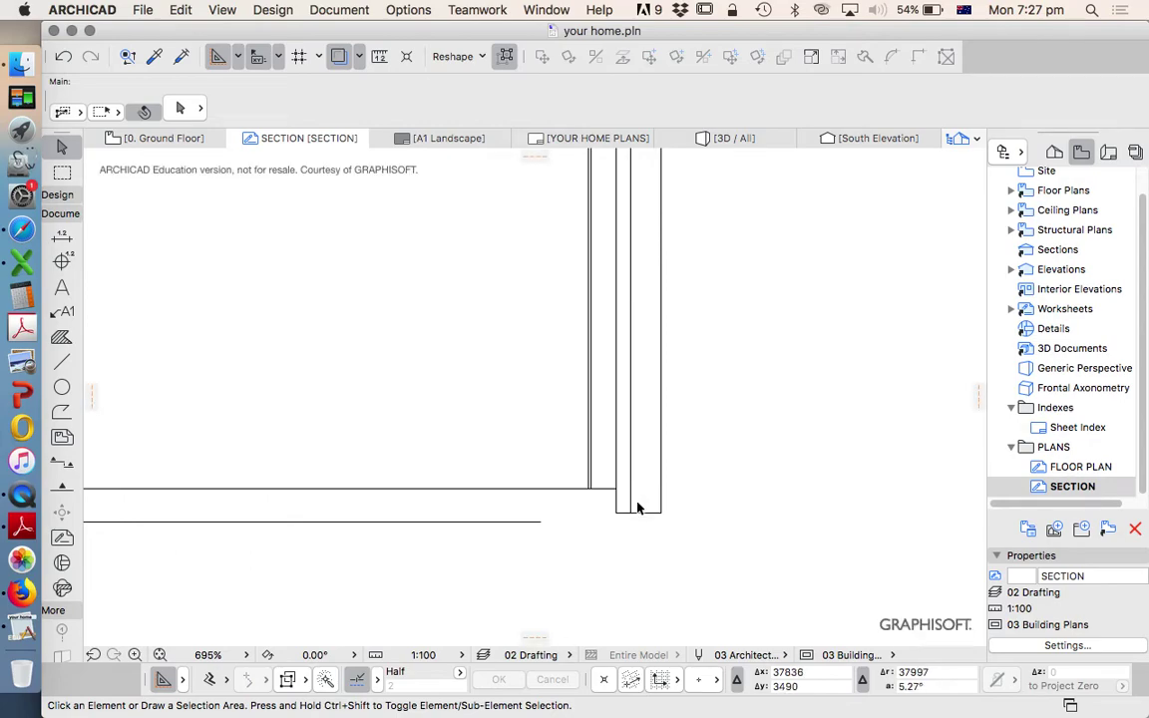
scroll(641, 462, "down", 3)
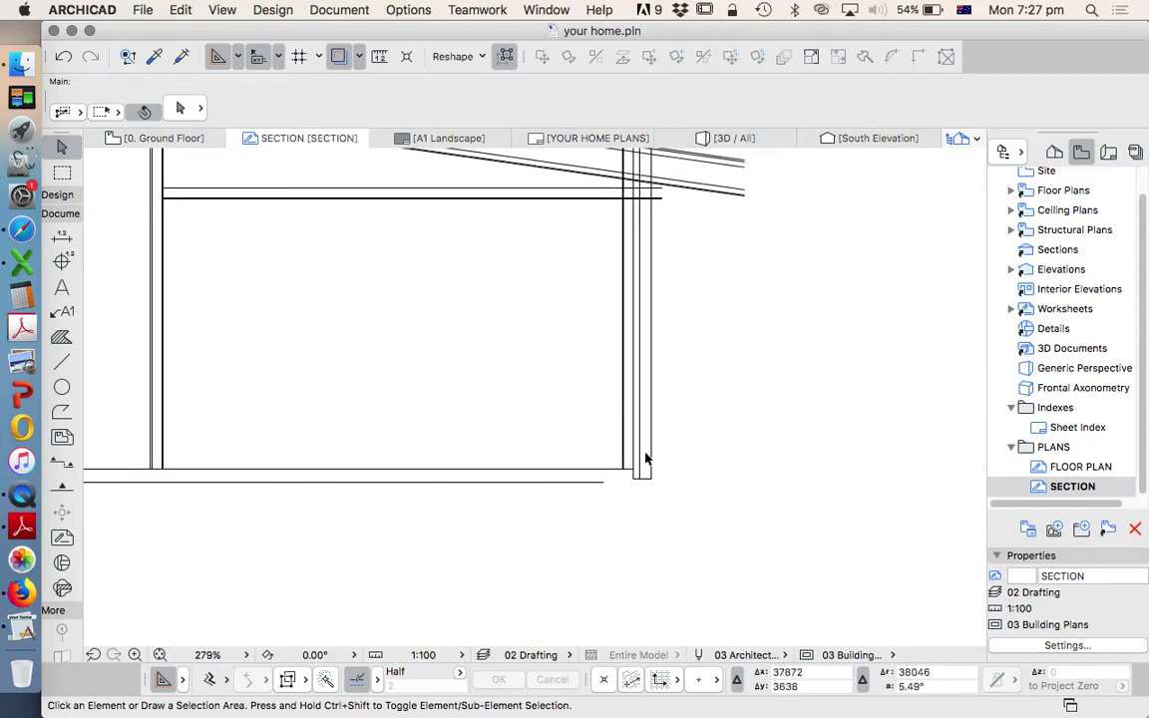
scroll(644, 490, "down", 2)
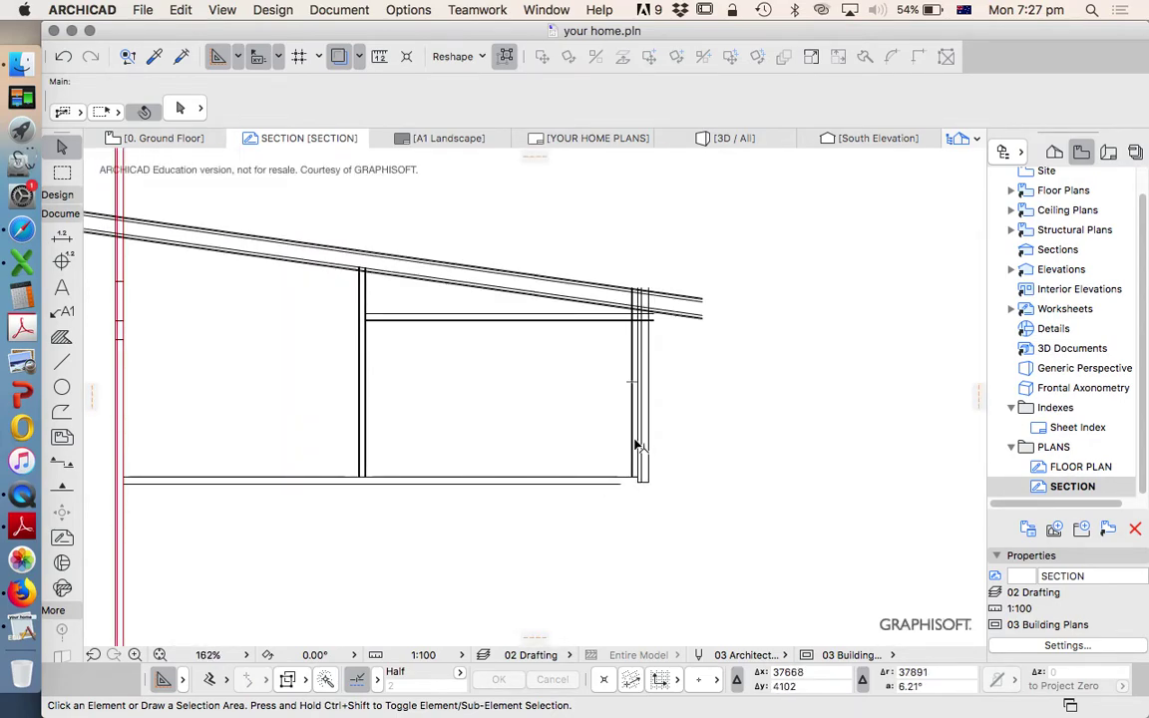
Step: Draw a 600 mm vertical line downward from the floor line, just inside the right wall
scroll(651, 443, "up", 2)
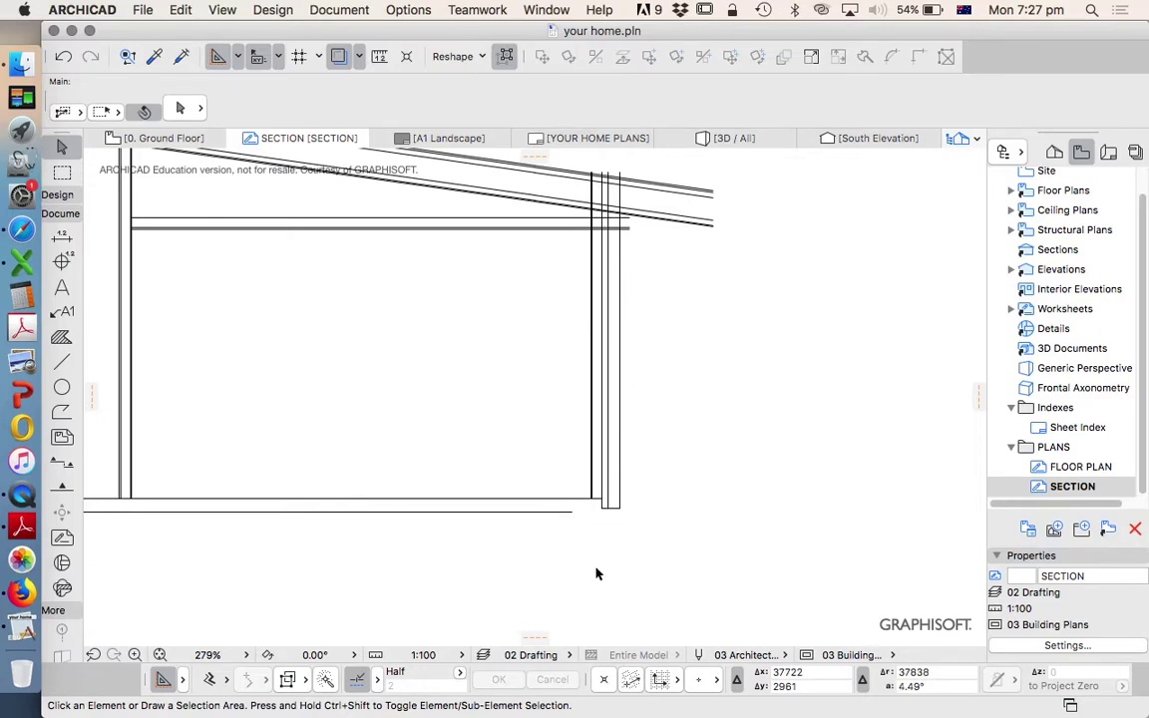
left_click(62, 361)
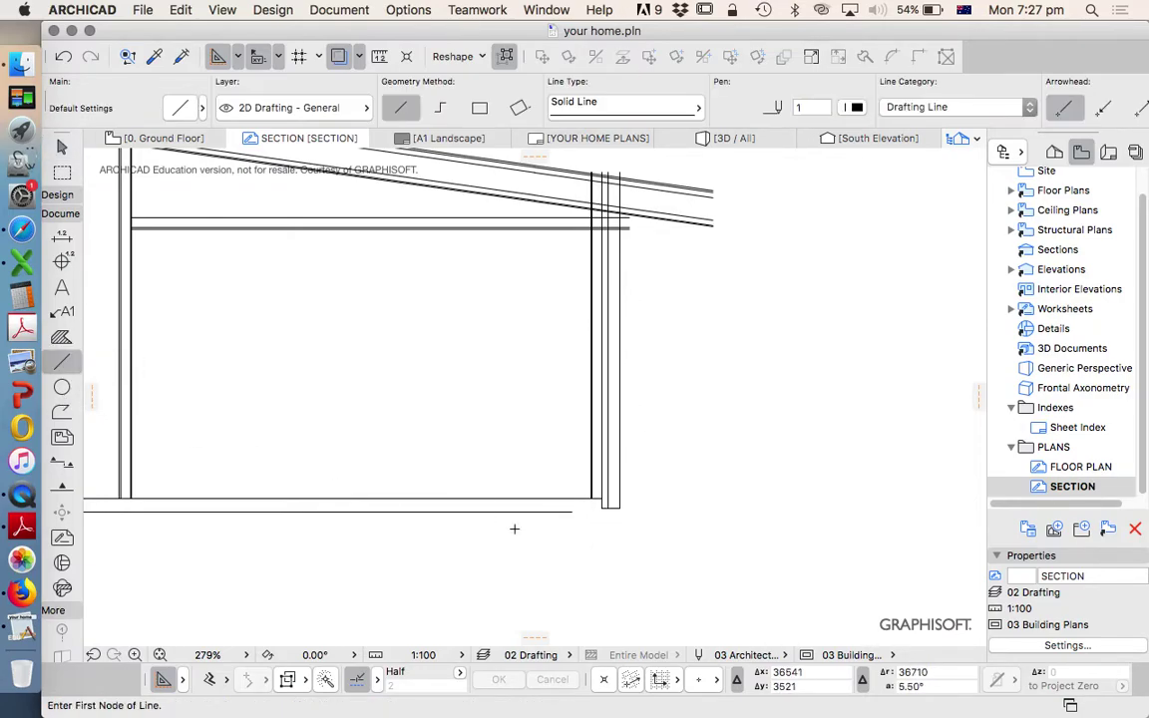
left_click(542, 499)
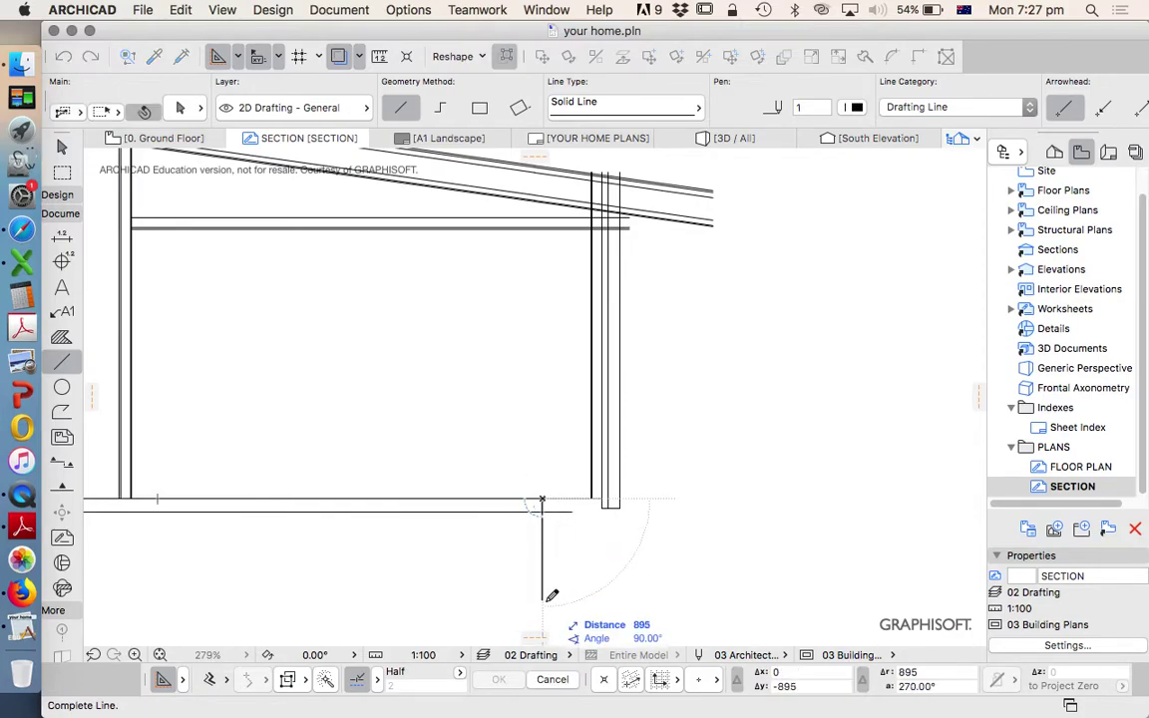
type("600")
key("Return")
Step: Draw the footing's base line and its outer side down from the wall's outer corner, trimming the base's outer overrun
left_click(542, 566)
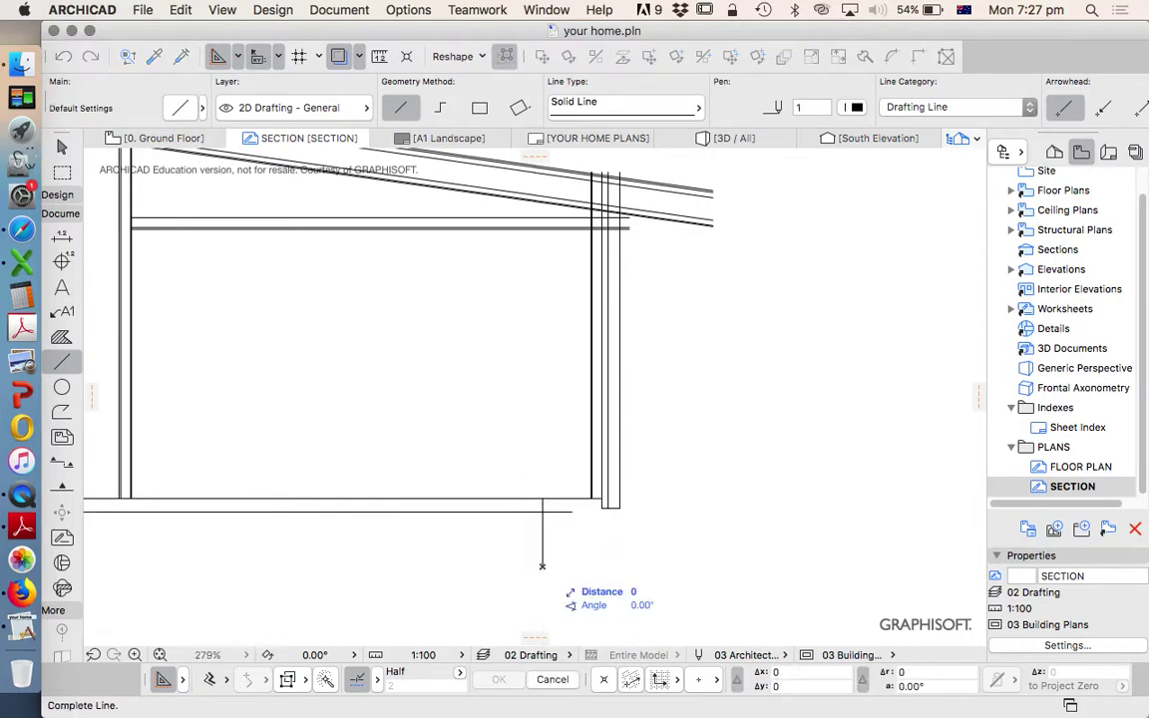
left_click(635, 565)
left_click(620, 508)
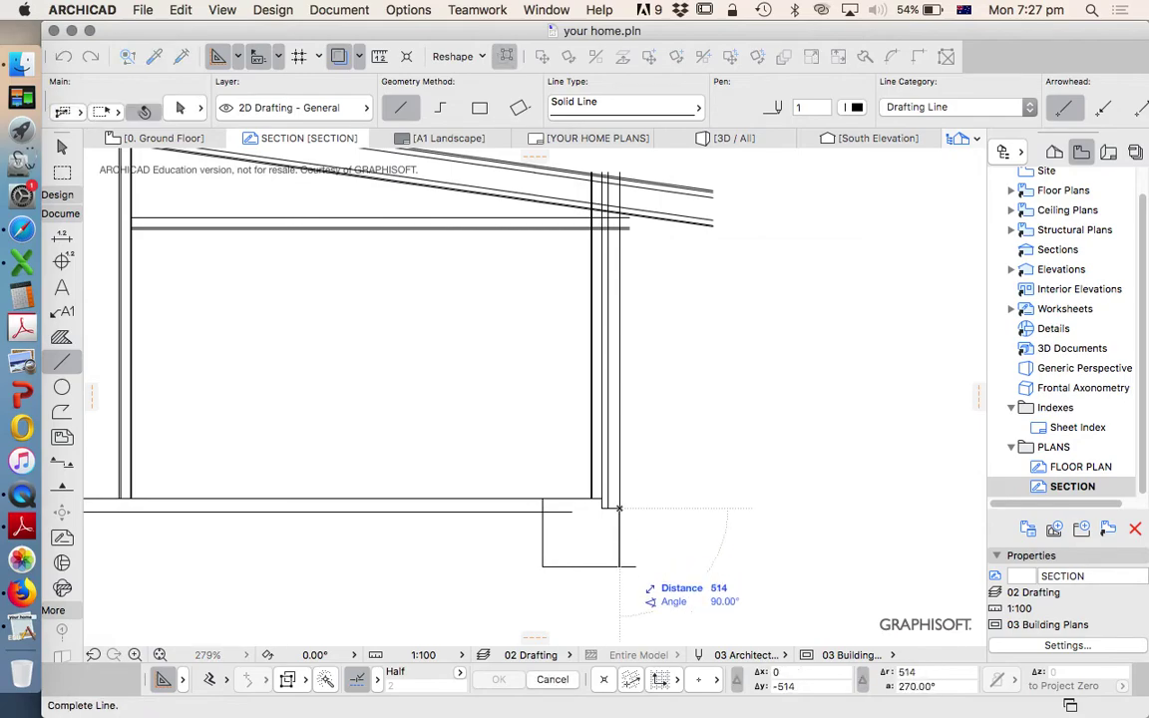
left_click(620, 566)
left_click(628, 567, "super")
Step: Drag a copy of the footing's outer side line about 400 mm horizontally inward
left_click(619, 538)
right_click(685, 438)
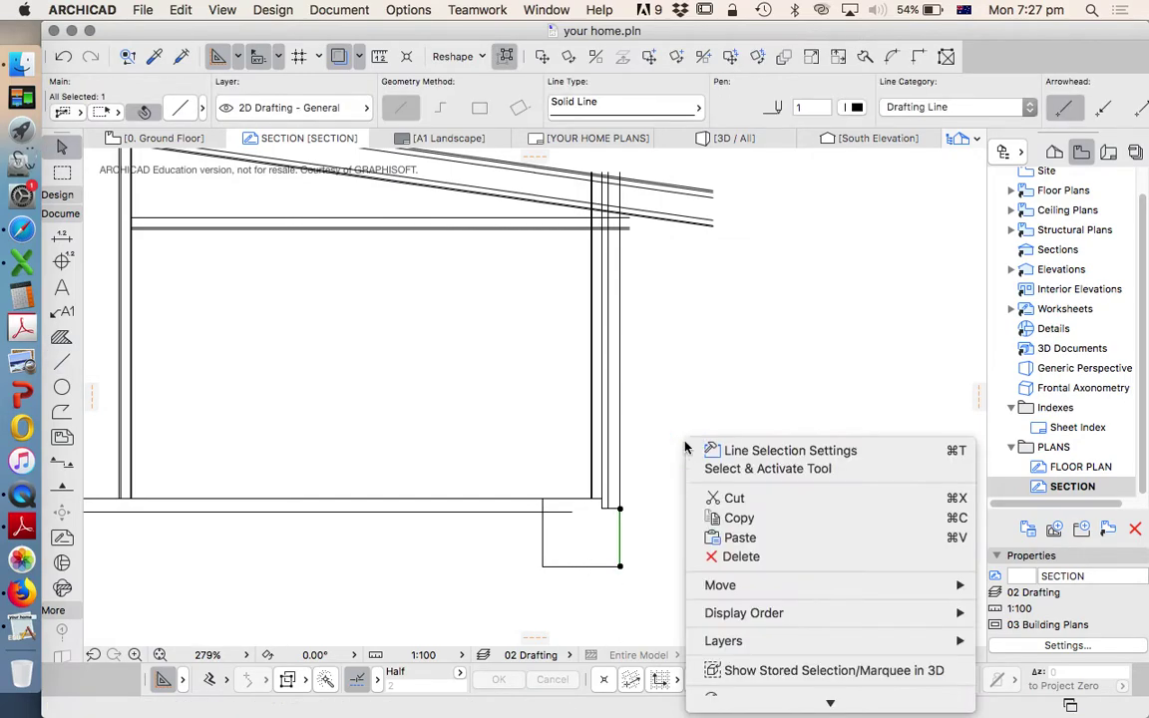
left_click(760, 588)
left_click(655, 591)
left_click(665, 509)
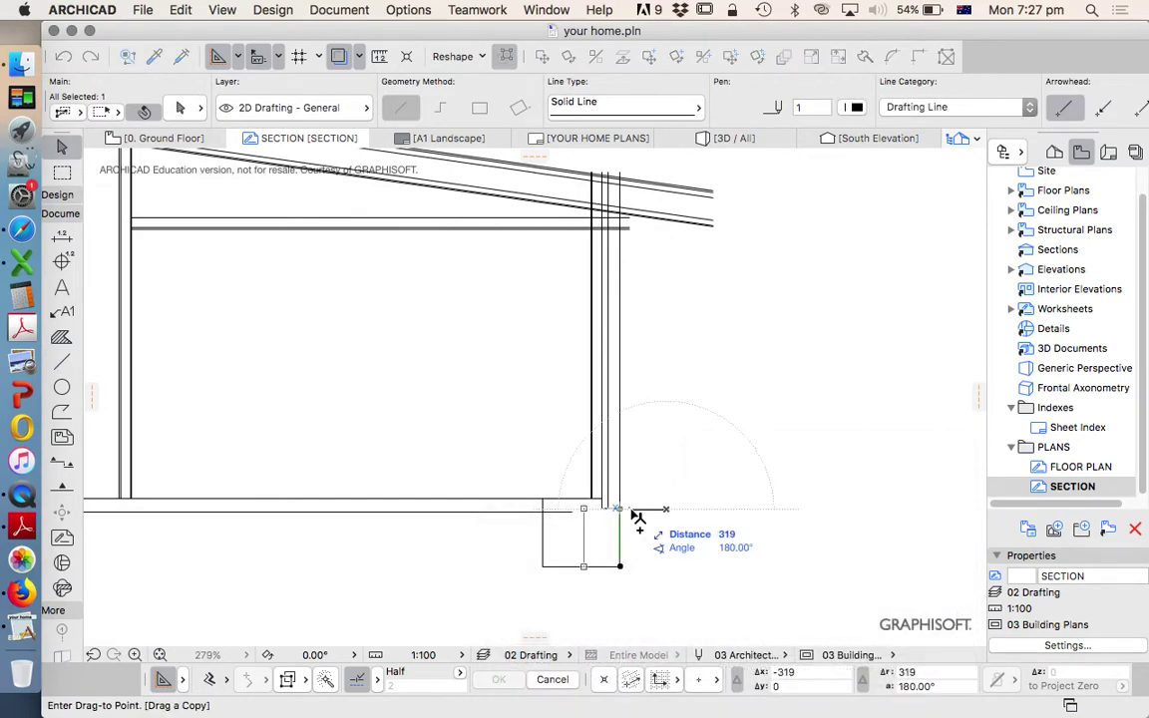
type("450")
key("Return")
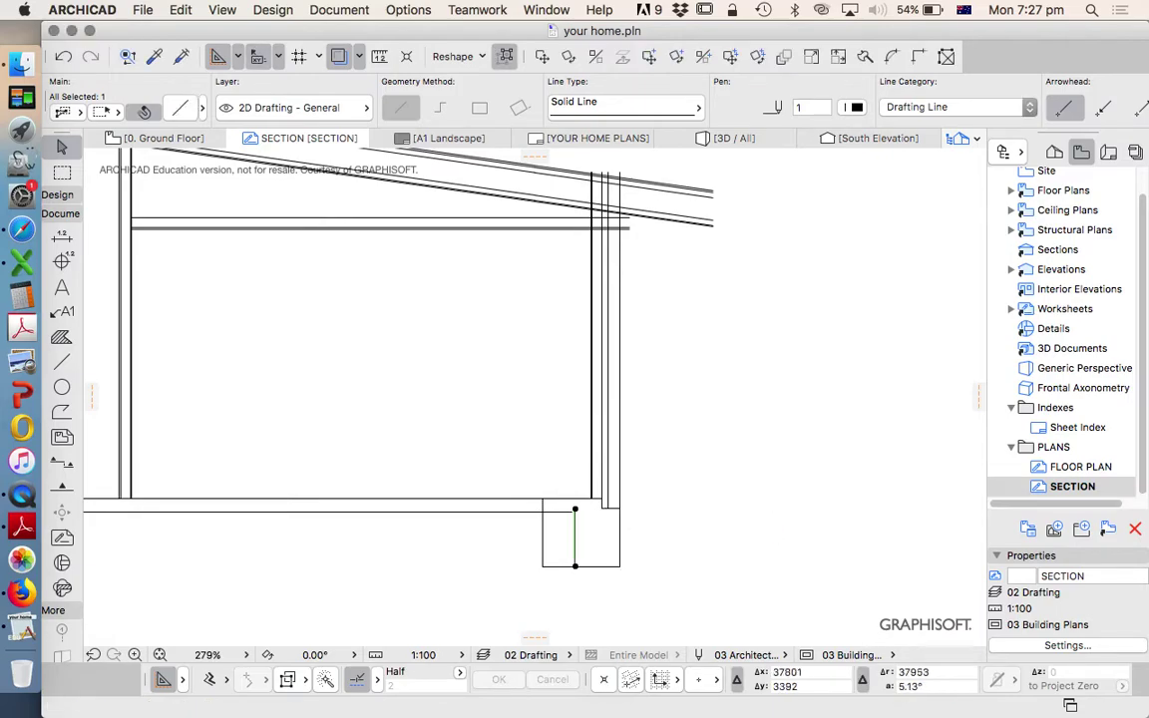
Step: Delete the 600 mm vertical line and trim the base line back to the footing's new inner side
key("Escape")
left_click(543, 529)
key("Delete")
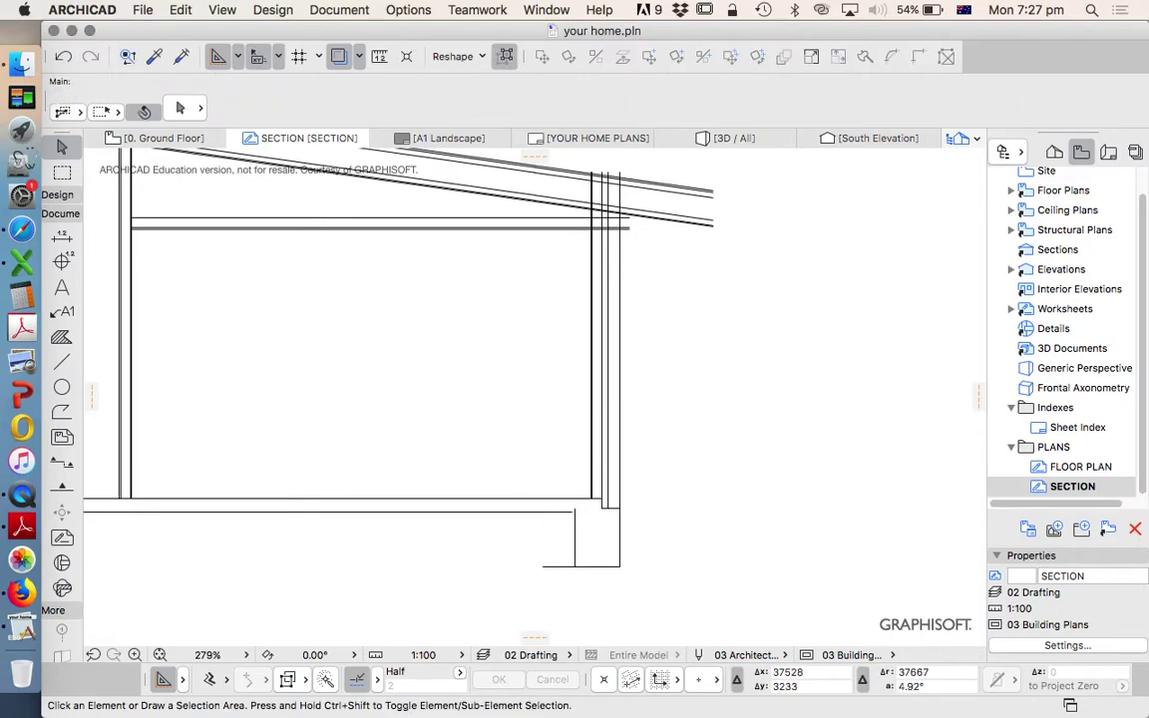
left_click(562, 566, "super")
Step: Join the slab underside line to the footing's inner side and chamfer their corner by 100 mm
left_click(575, 540)
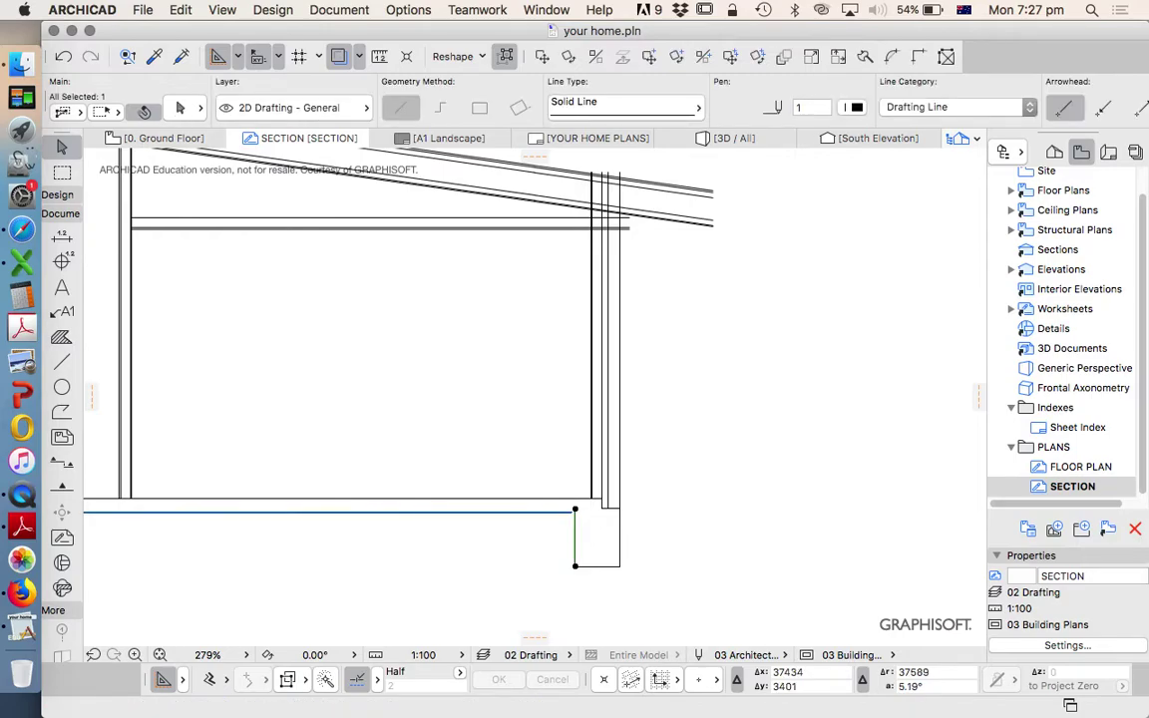
left_click(564, 512, "shift")
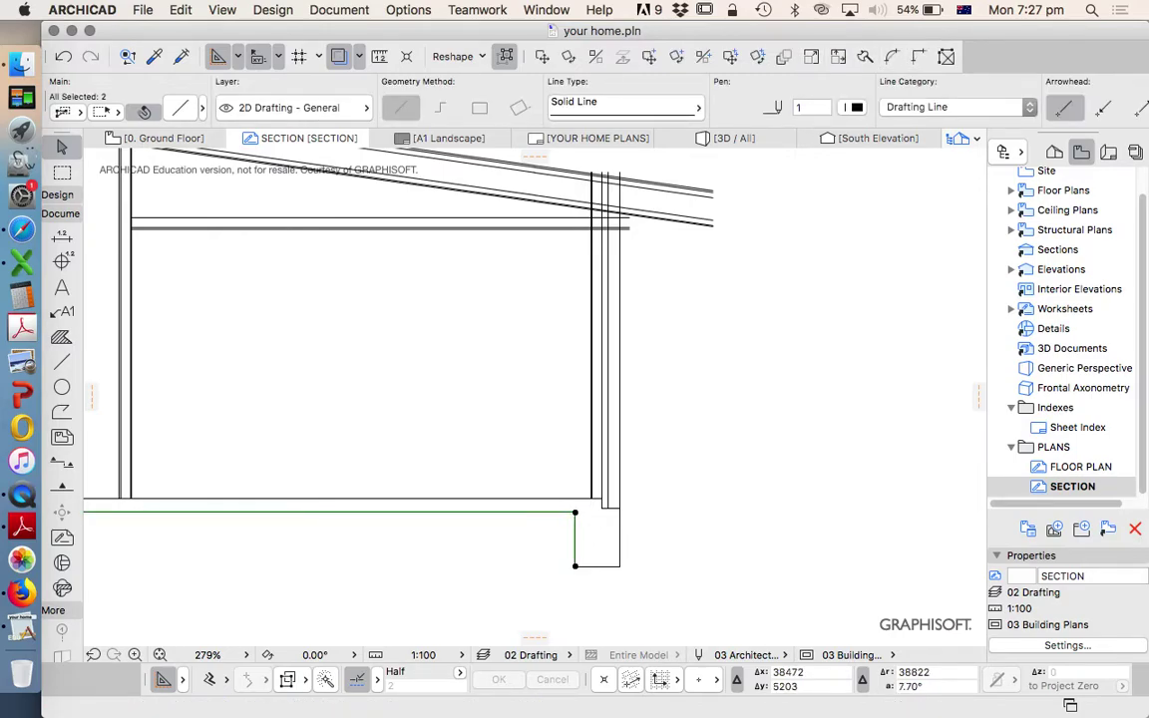
scroll(574, 561, "up", 5)
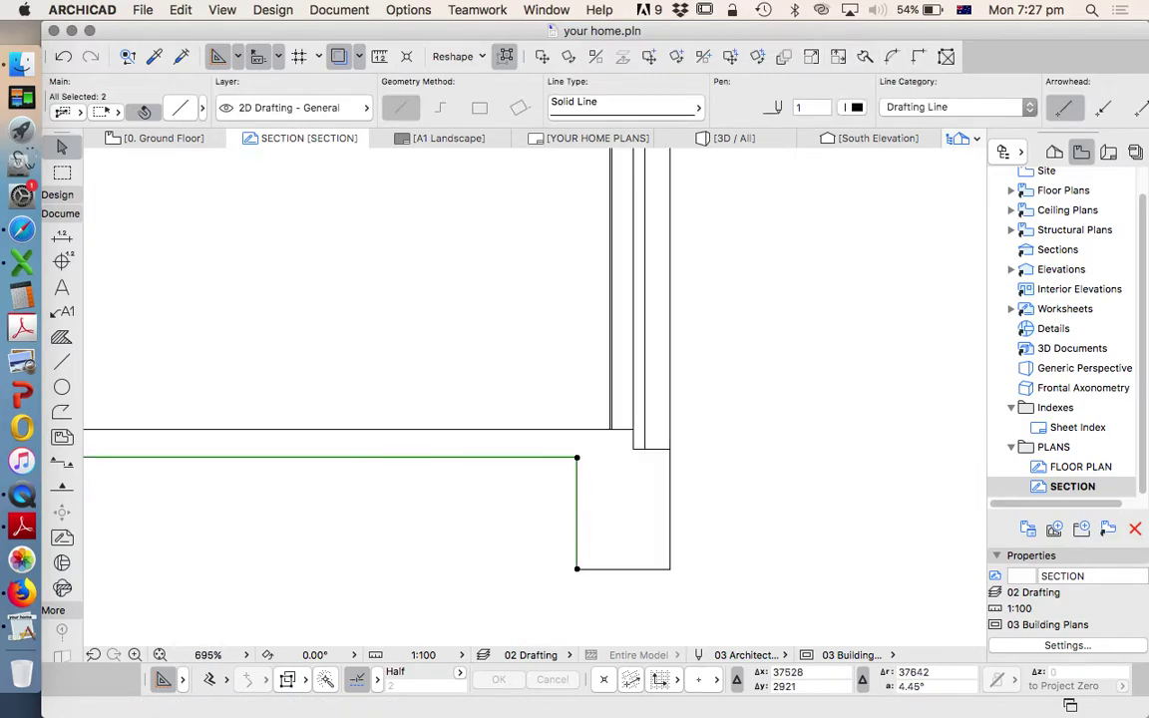
left_click(892, 56)
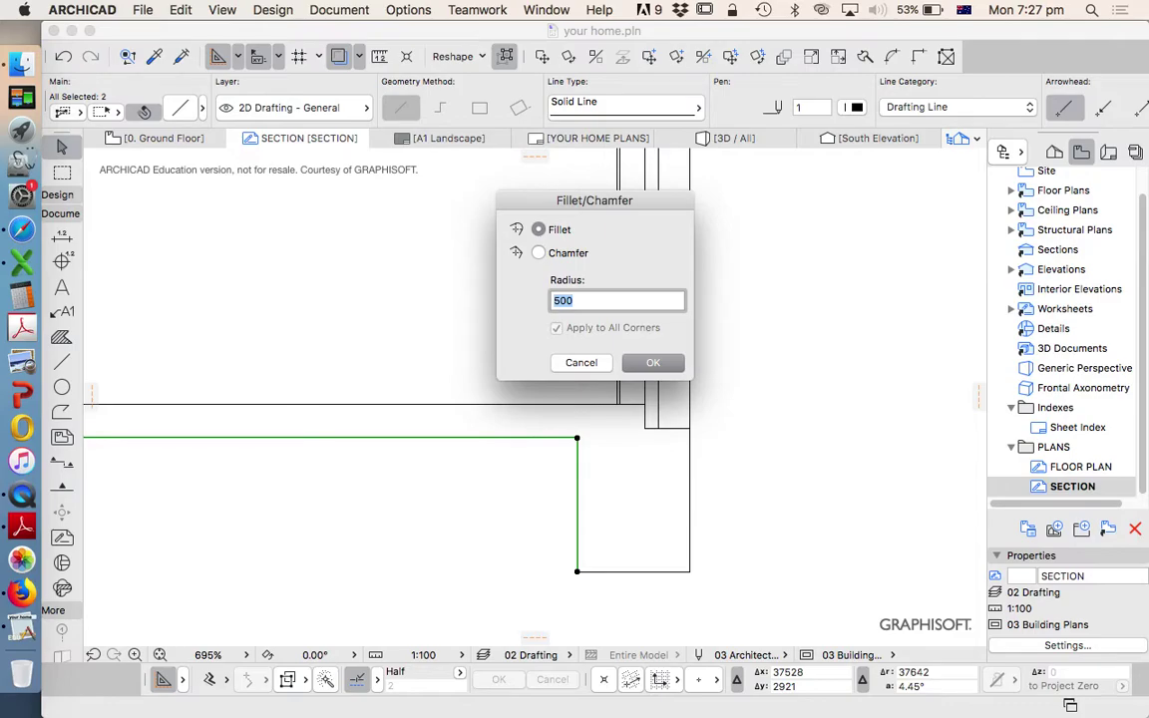
left_click(539, 252)
left_click(652, 362)
left_click(803, 410)
Step: Draw a horizontal line from the chamfer's lower end inward beneath the slab underside
scroll(652, 499, "down", 3)
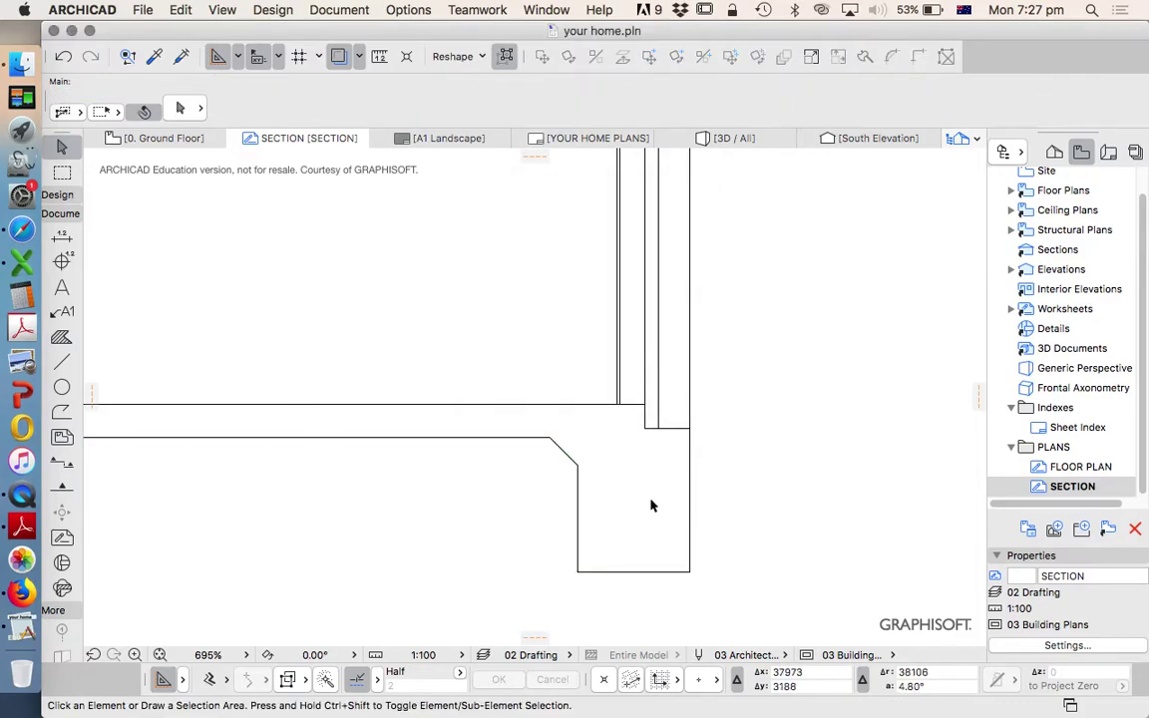
left_click(62, 362)
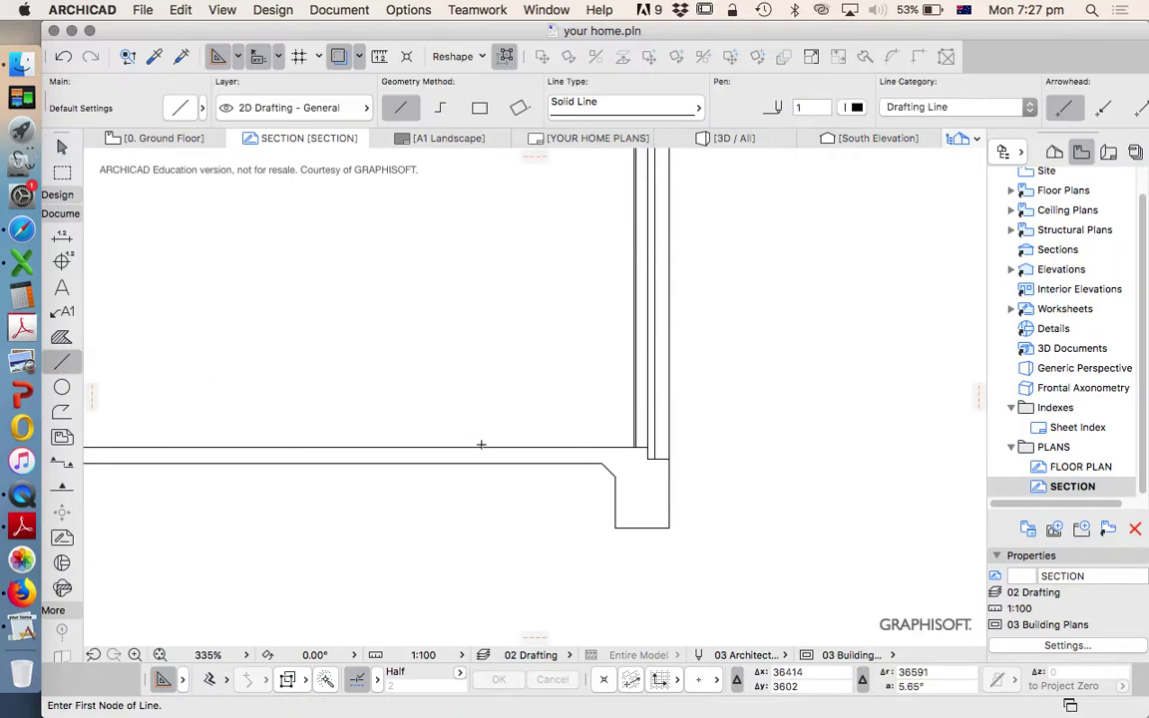
left_click(614, 478)
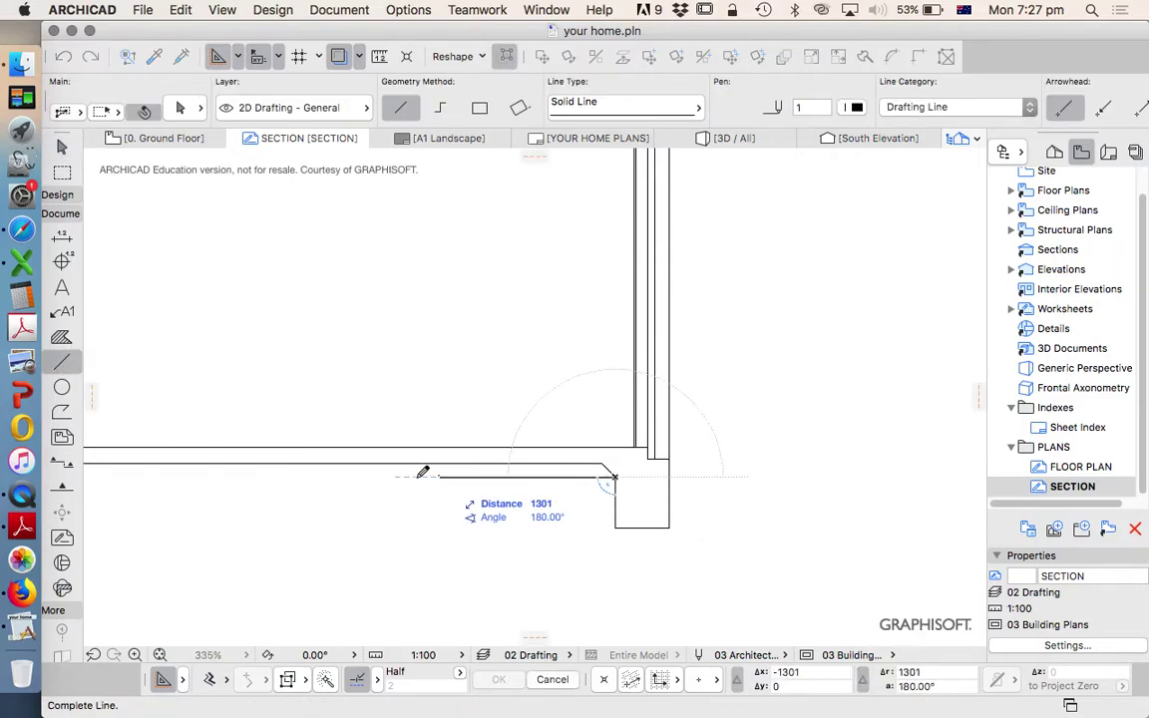
left_click(370, 478)
Step: Measure the vertical gap between the new horizontal line and the slab underside
scroll(430, 482, "up", 3)
left_click(442, 471)
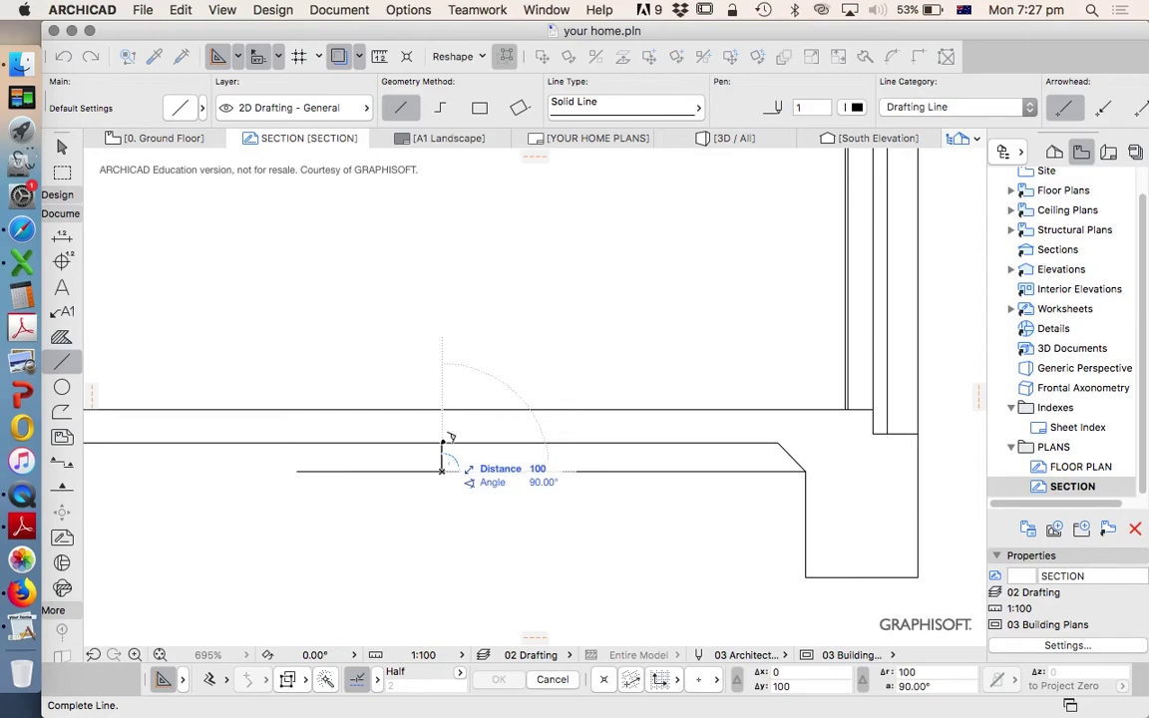
key("Escape")
Step: Copy the horizontal line beneath the slab 50 mm upward and trim the copy back to the chamfer
right_click(465, 471)
mouse_move(552, 477)
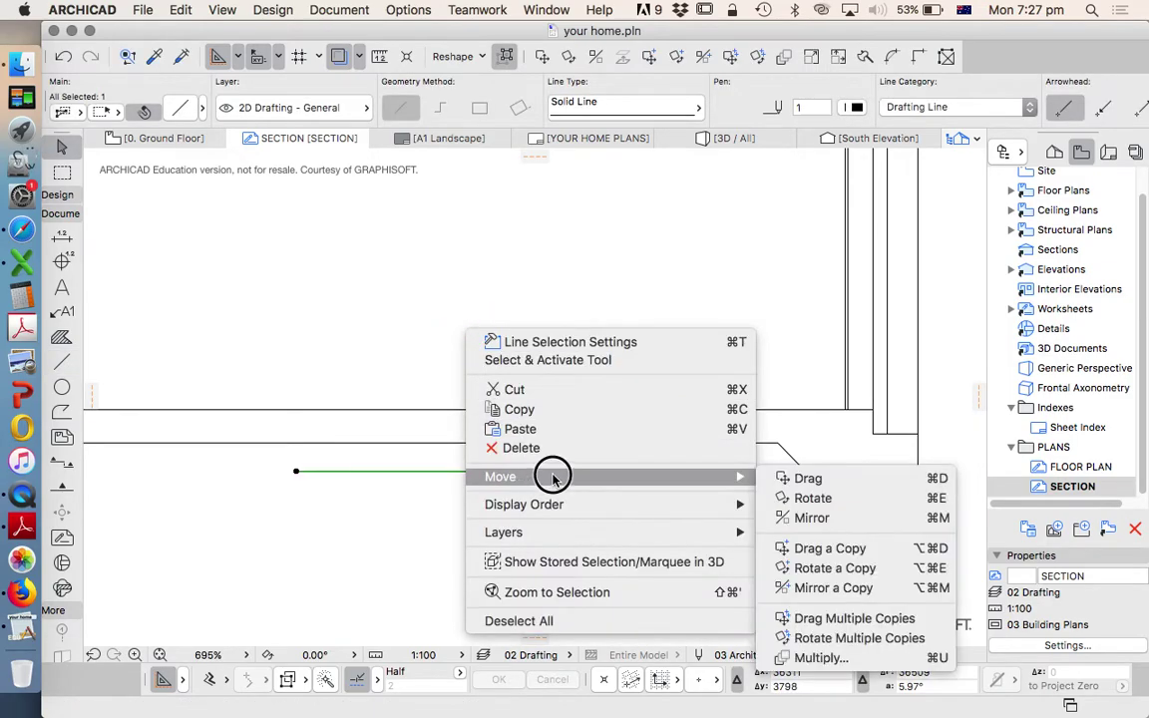
left_click(826, 547)
left_click(610, 471)
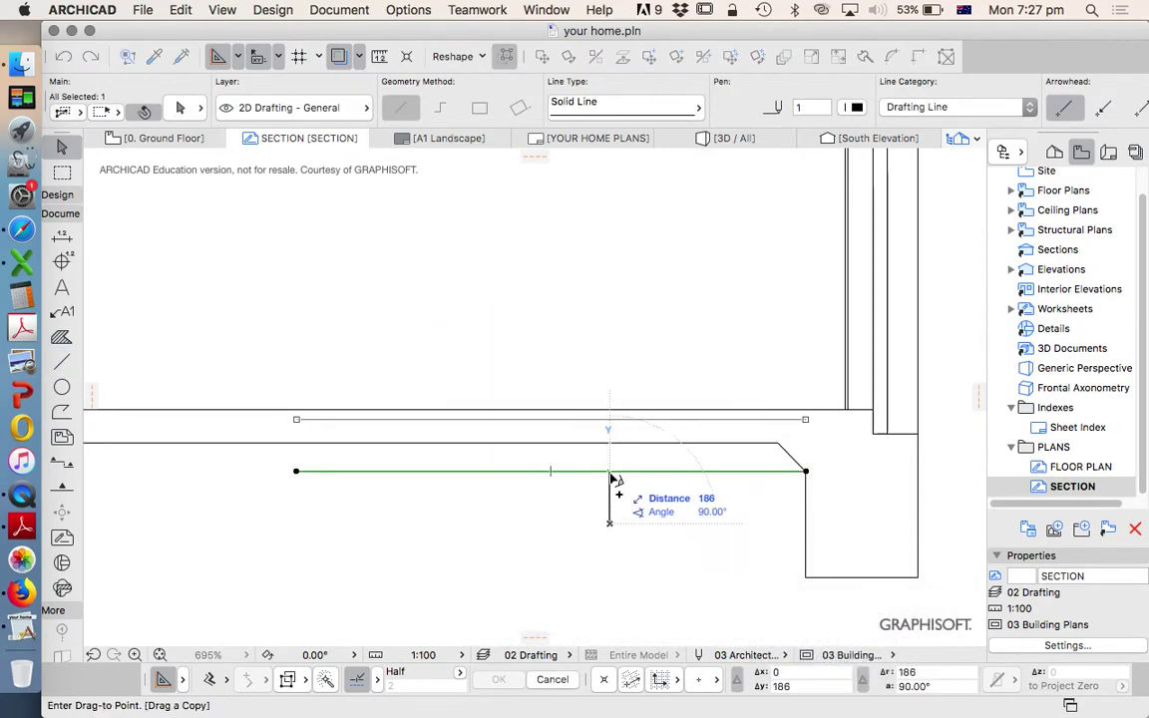
type("50")
key("Return")
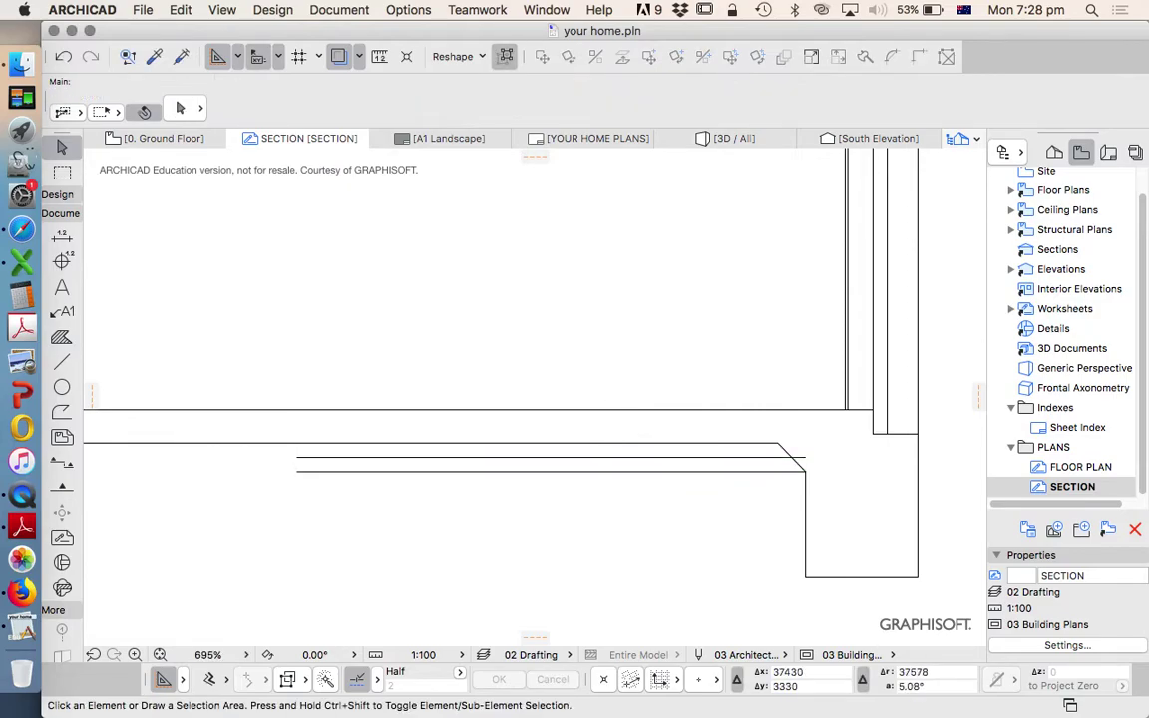
scroll(780, 457, "up", 3)
scroll(807, 445, "down", 3)
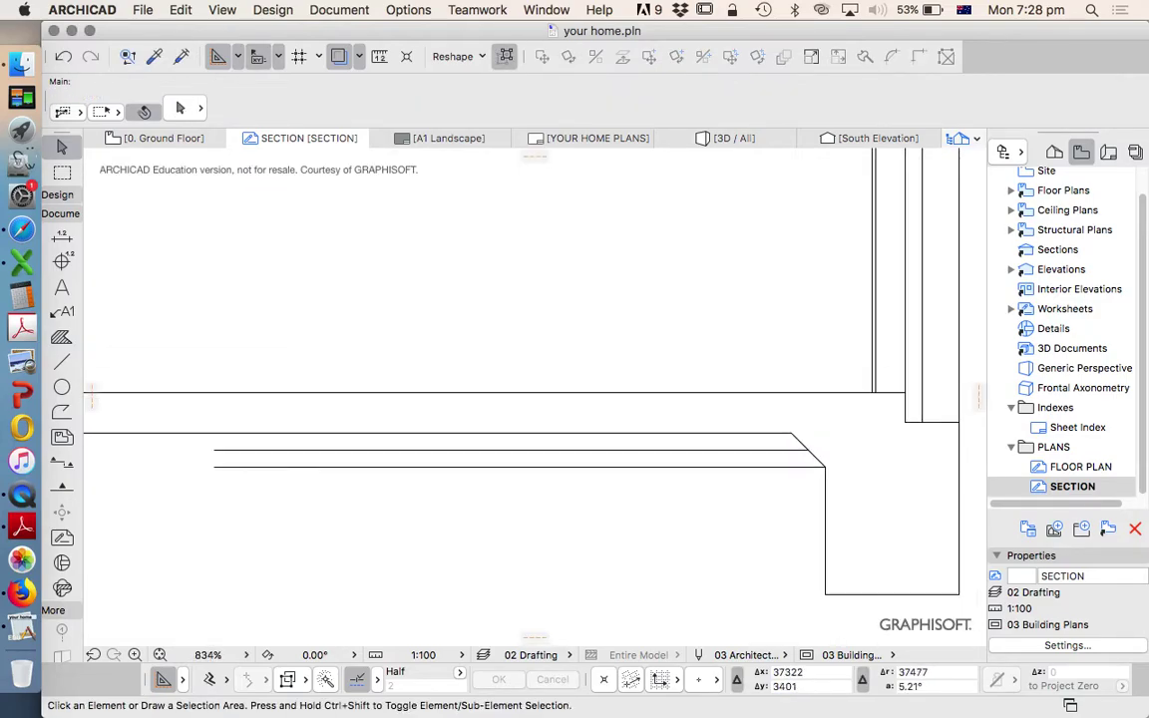
Step: Draw a horizontal ground line outward from the base of the external wall above the footing
scroll(696, 460, "down", 5)
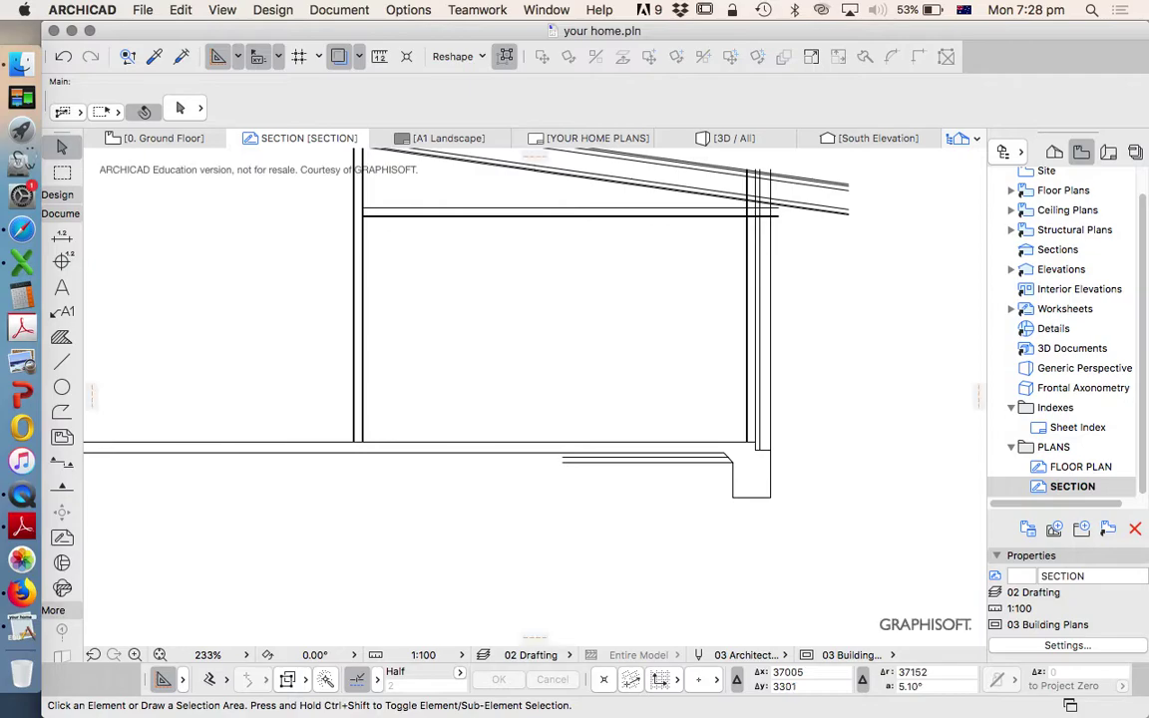
scroll(598, 399, "up", 1)
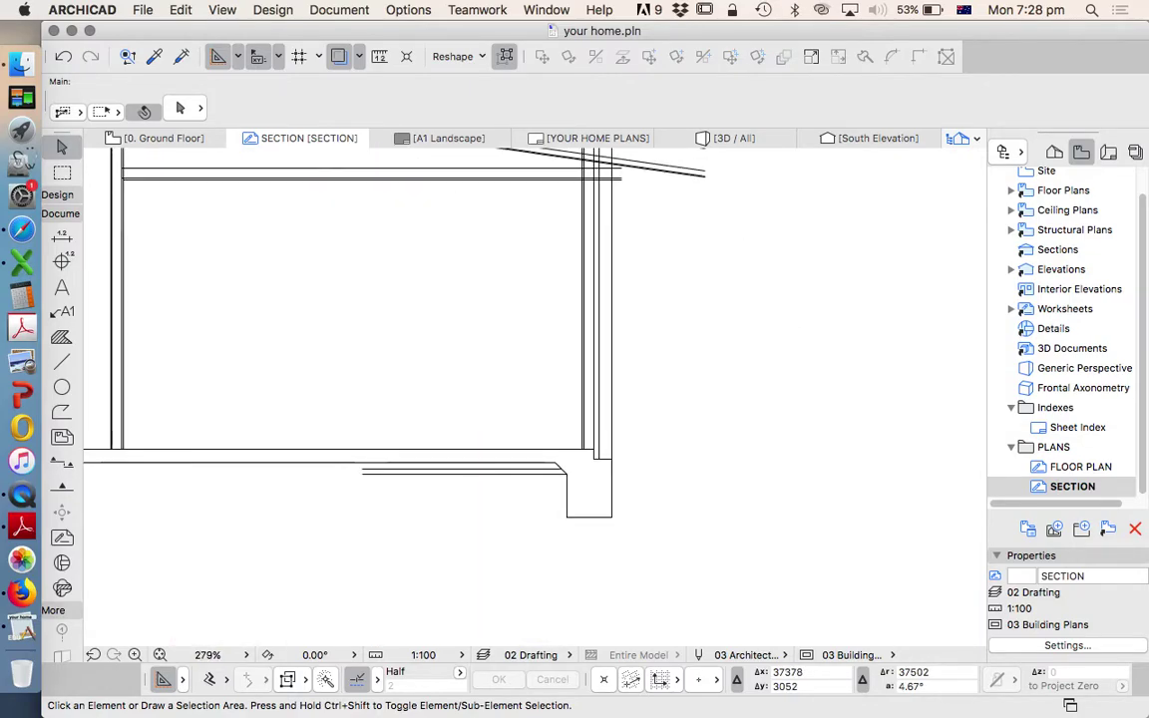
left_click(61, 361)
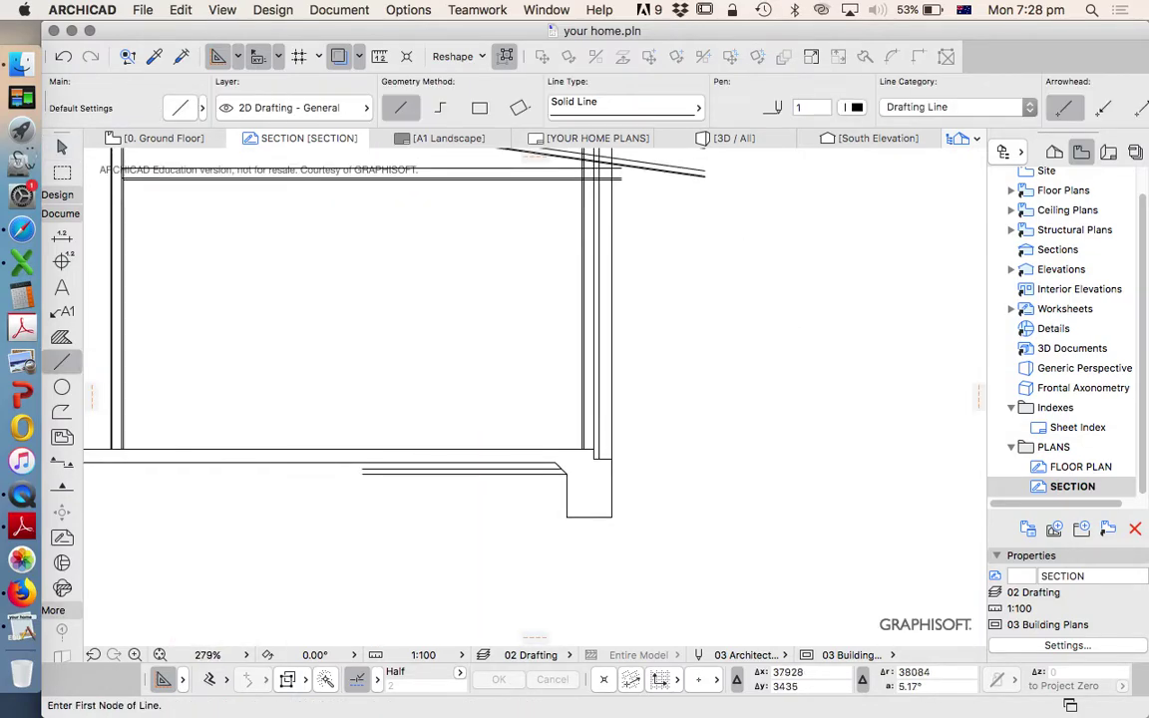
scroll(609, 445, "up", 5)
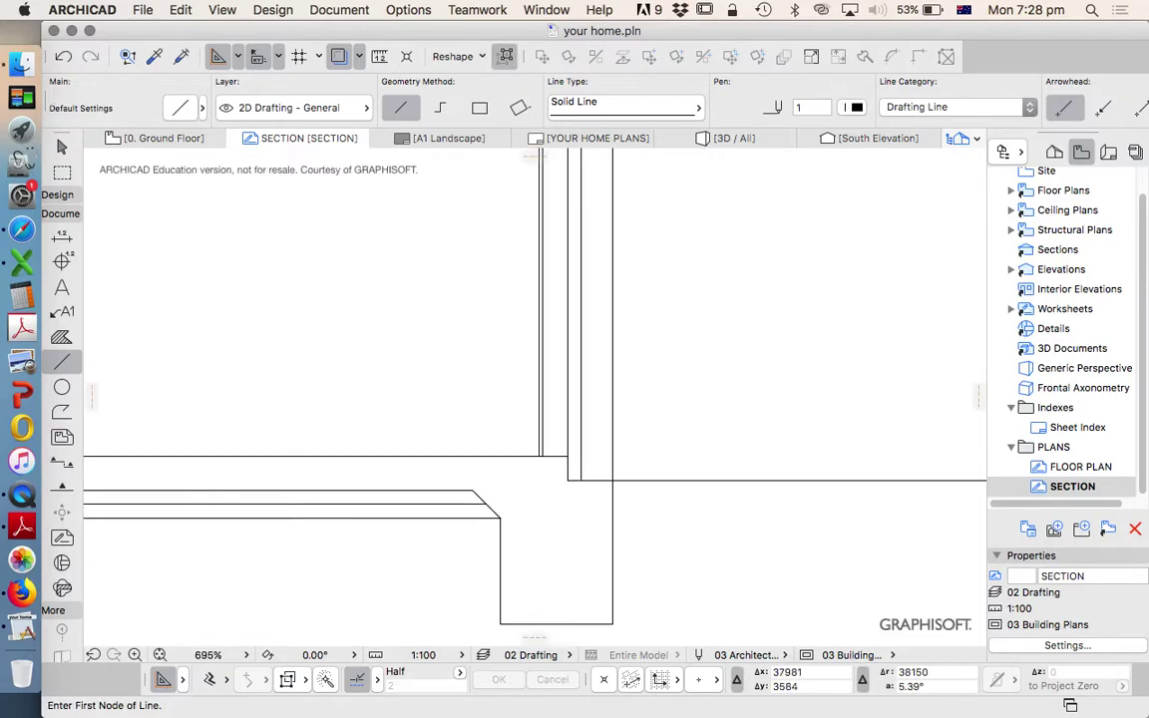
Step: Measure the vertical step at the slab edge above the footing in the reference section by the ensuite
scroll(766, 475, "down", 5)
scroll(743, 504, "down", 3)
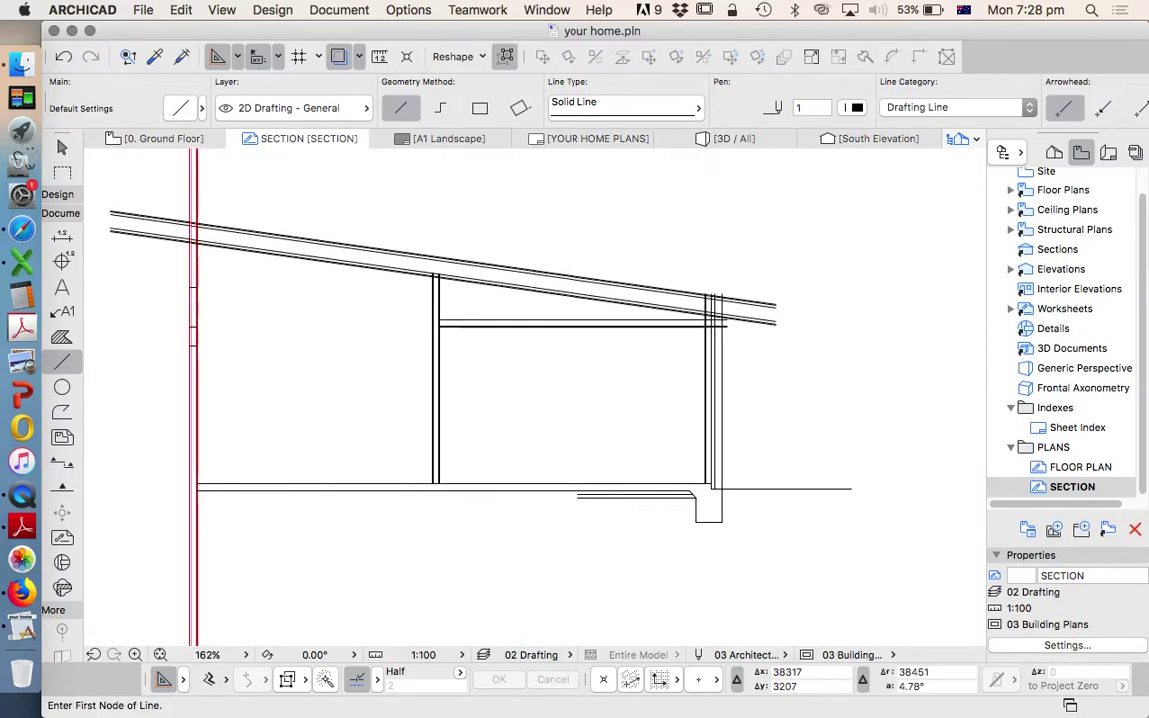
scroll(714, 501, "up", 4)
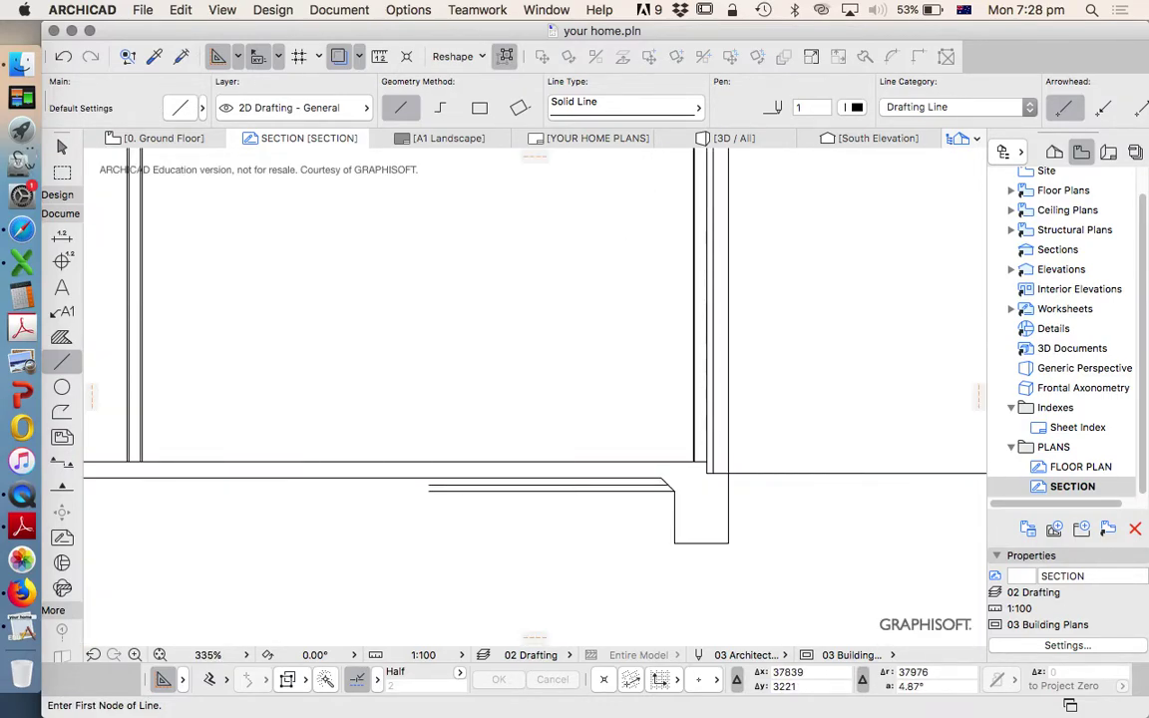
scroll(709, 479, "down", 2)
scroll(776, 454, "down", 10)
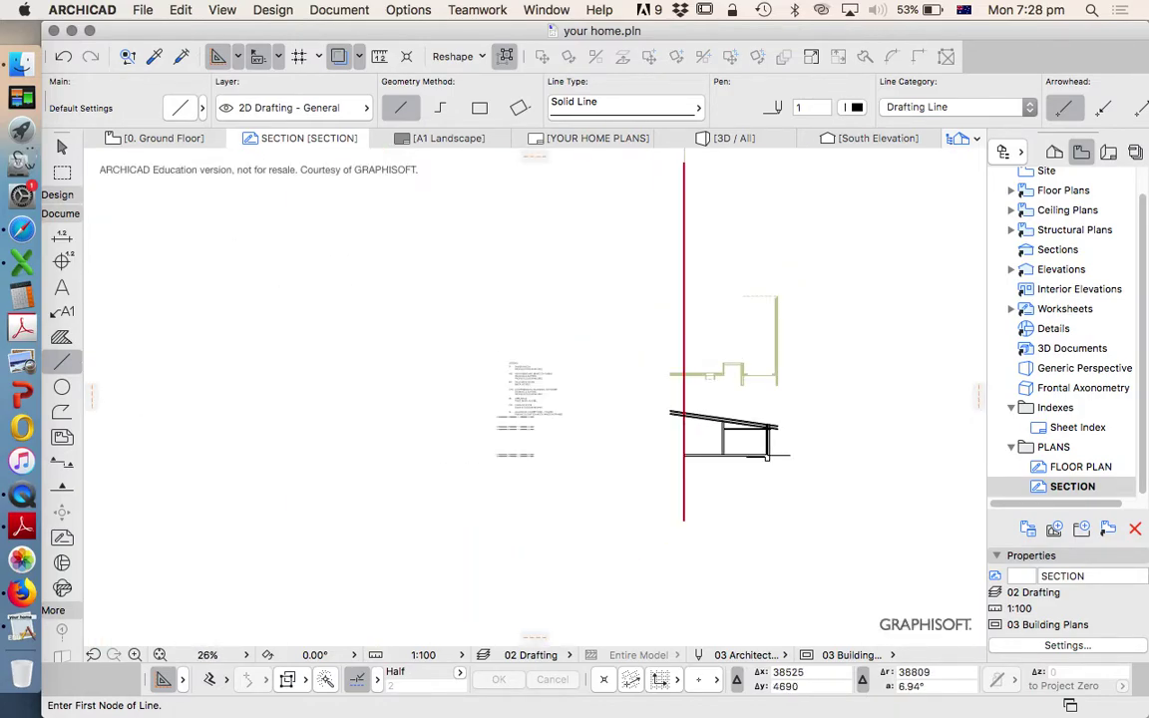
scroll(376, 469, "up", 5)
scroll(411, 451, "up", 10)
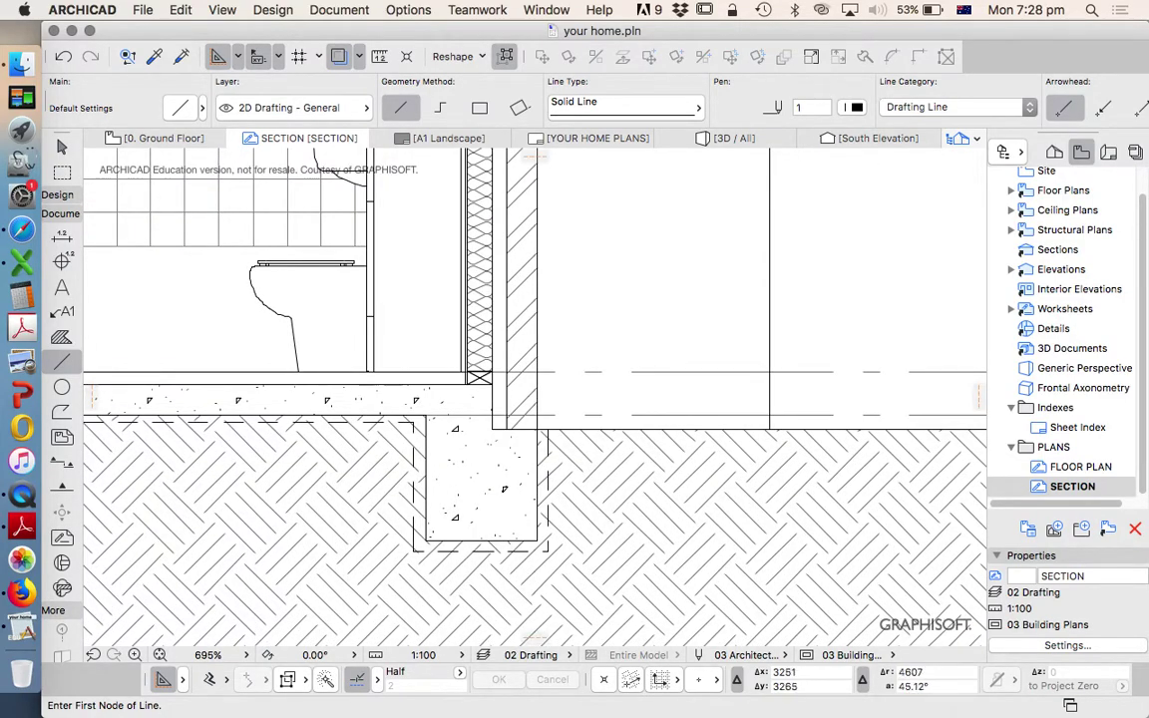
scroll(336, 399, "down", 5)
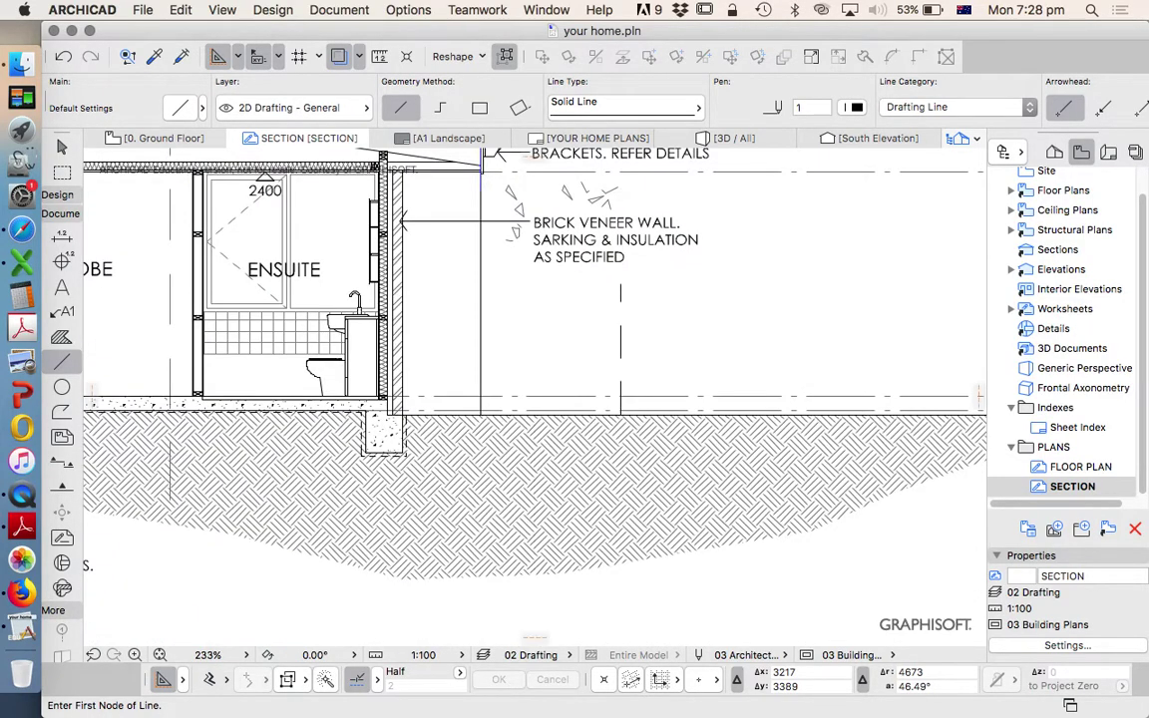
scroll(346, 409, "up", 5)
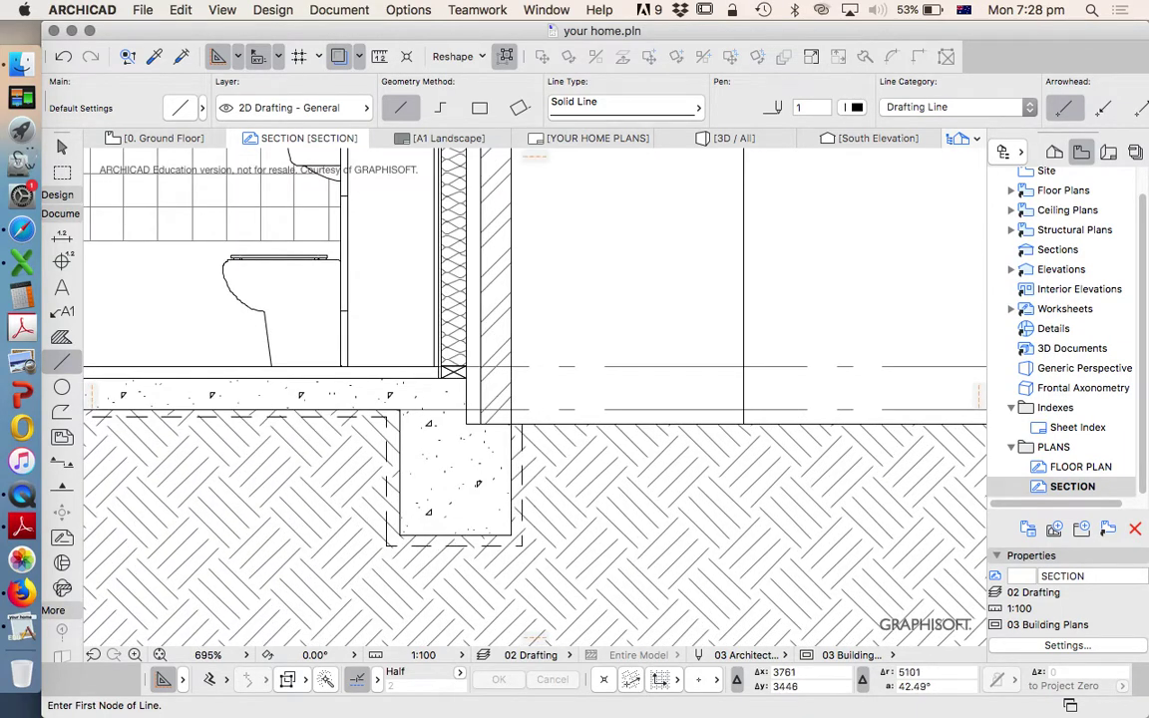
left_click(456, 375)
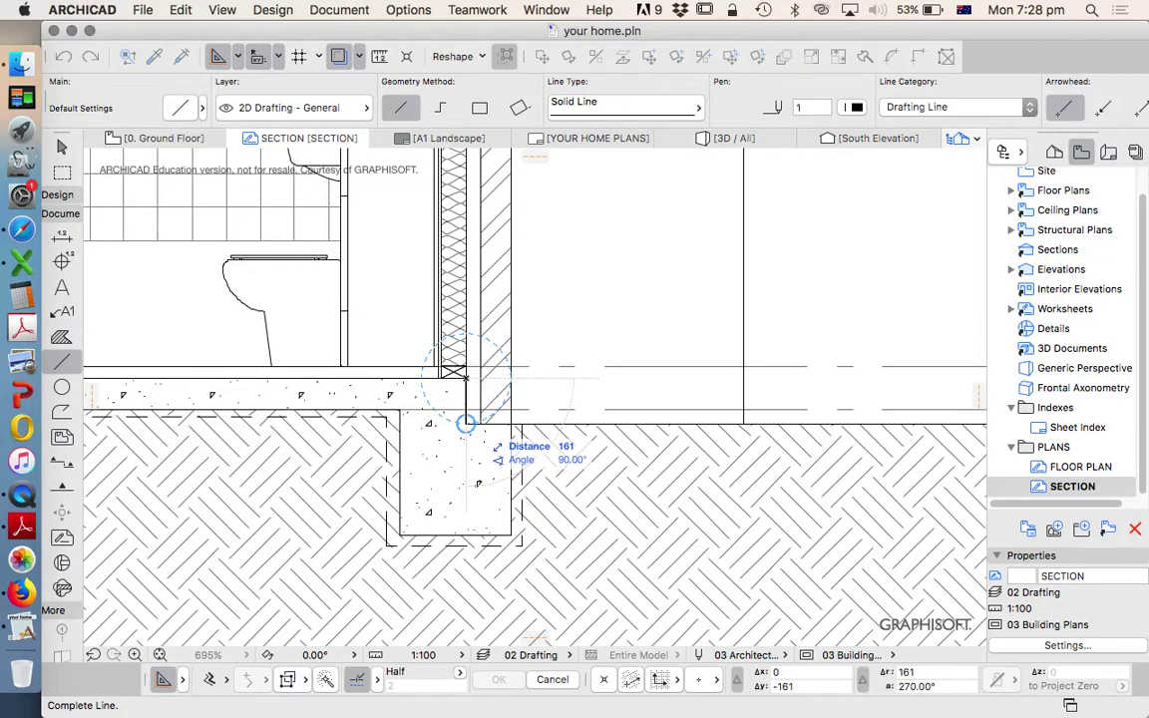
key("Escape")
Step: Compare the drawn section's footing and ground line with those in the reference section AA
scroll(385, 405, "down", 10)
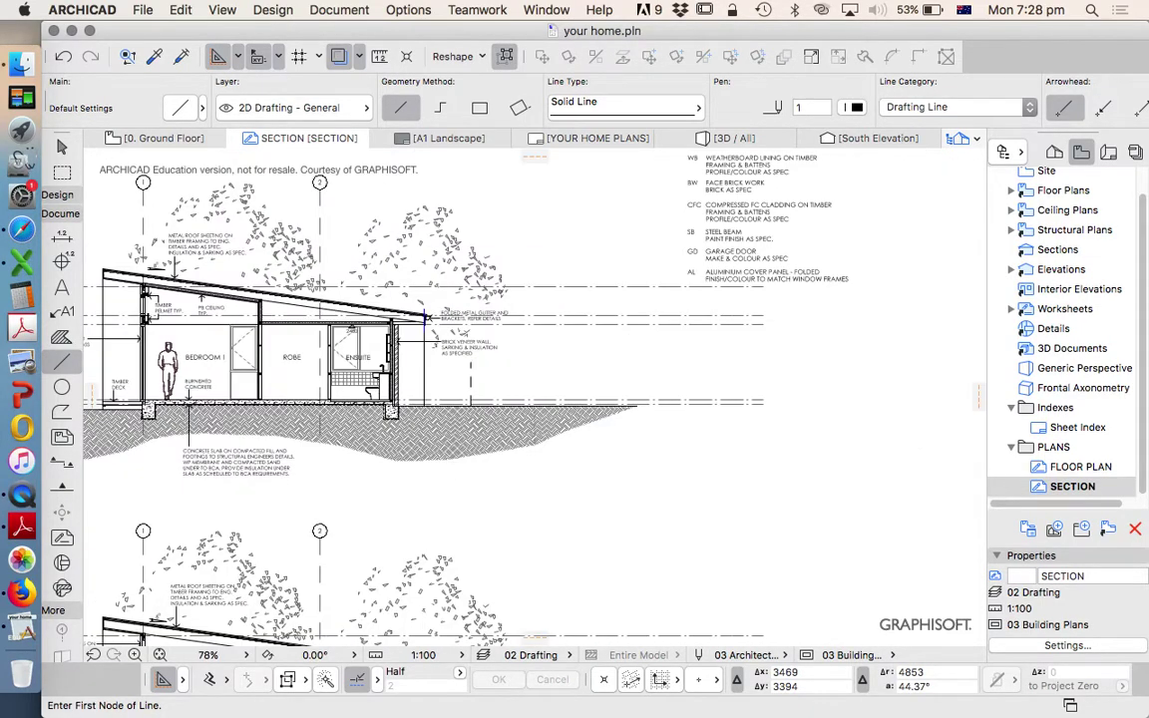
scroll(427, 317, "down", 8)
scroll(588, 319, "up", 10)
scroll(585, 429, "up", 5)
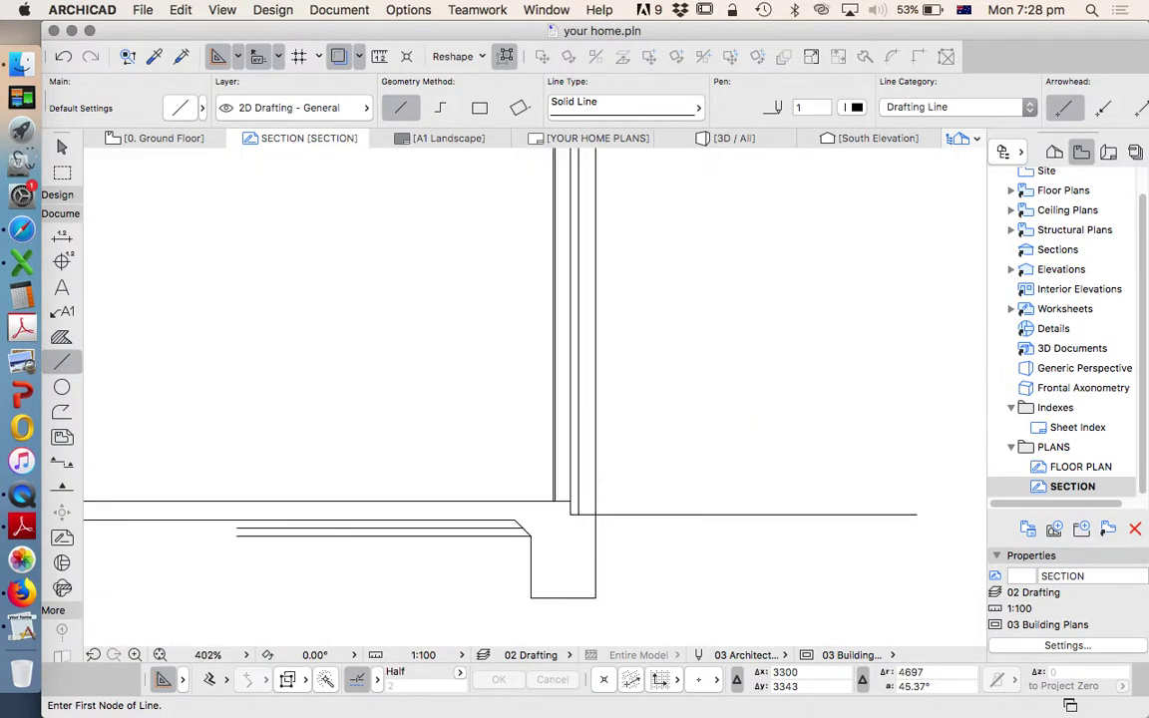
scroll(698, 456, "down", 5)
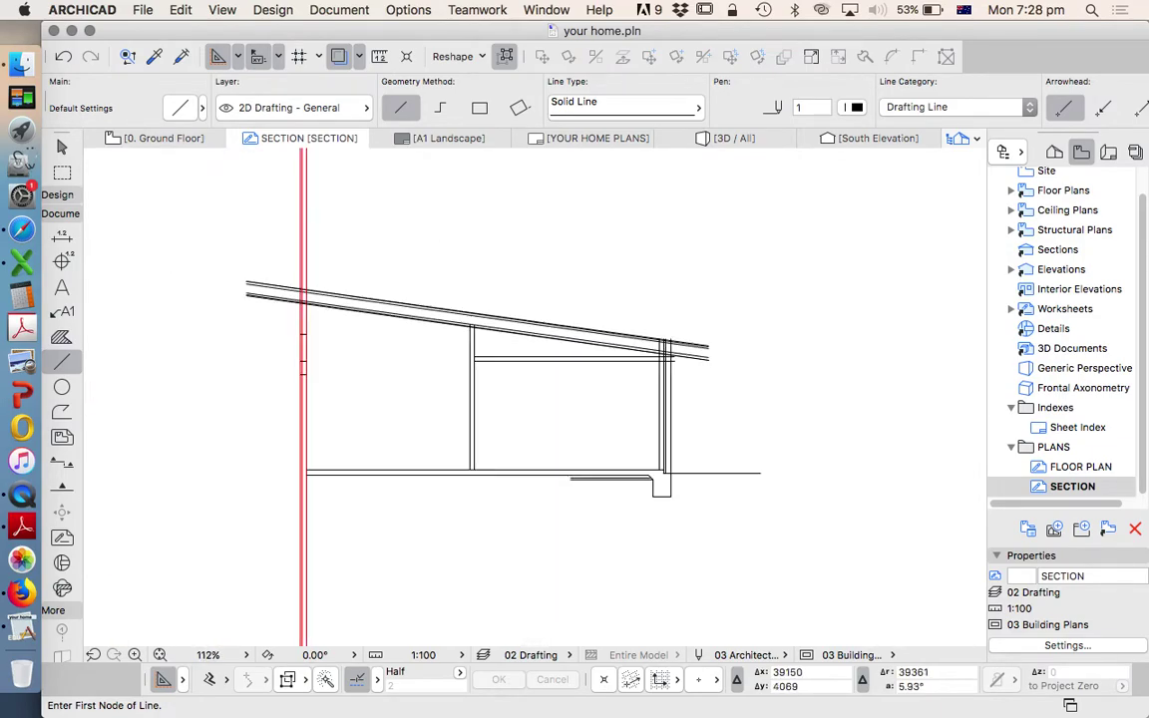
scroll(791, 457, "down", 5)
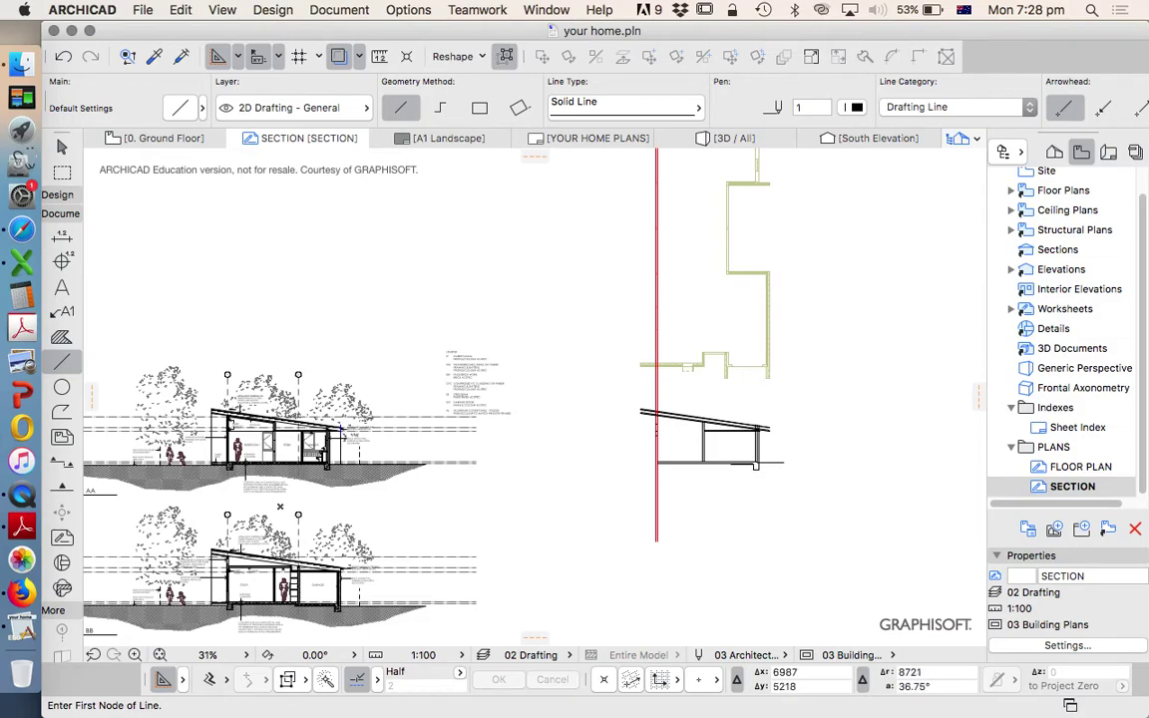
scroll(776, 455, "up", 5)
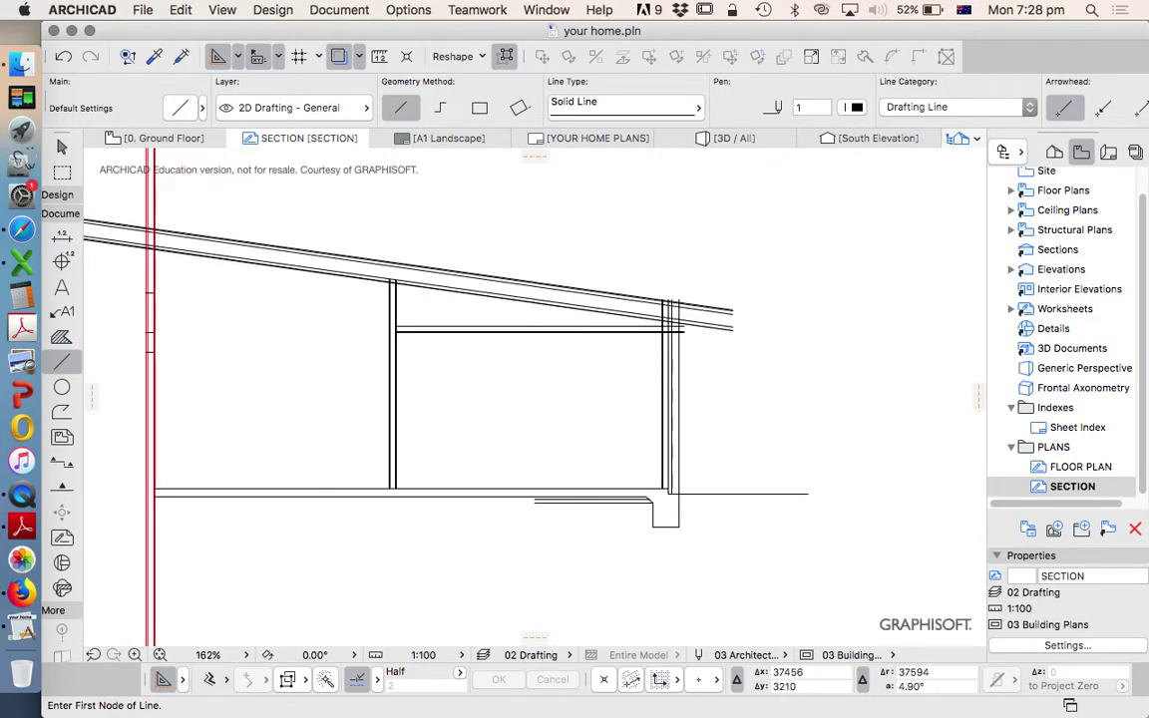
scroll(777, 469, "up", 3)
scroll(776, 469, "down", 7)
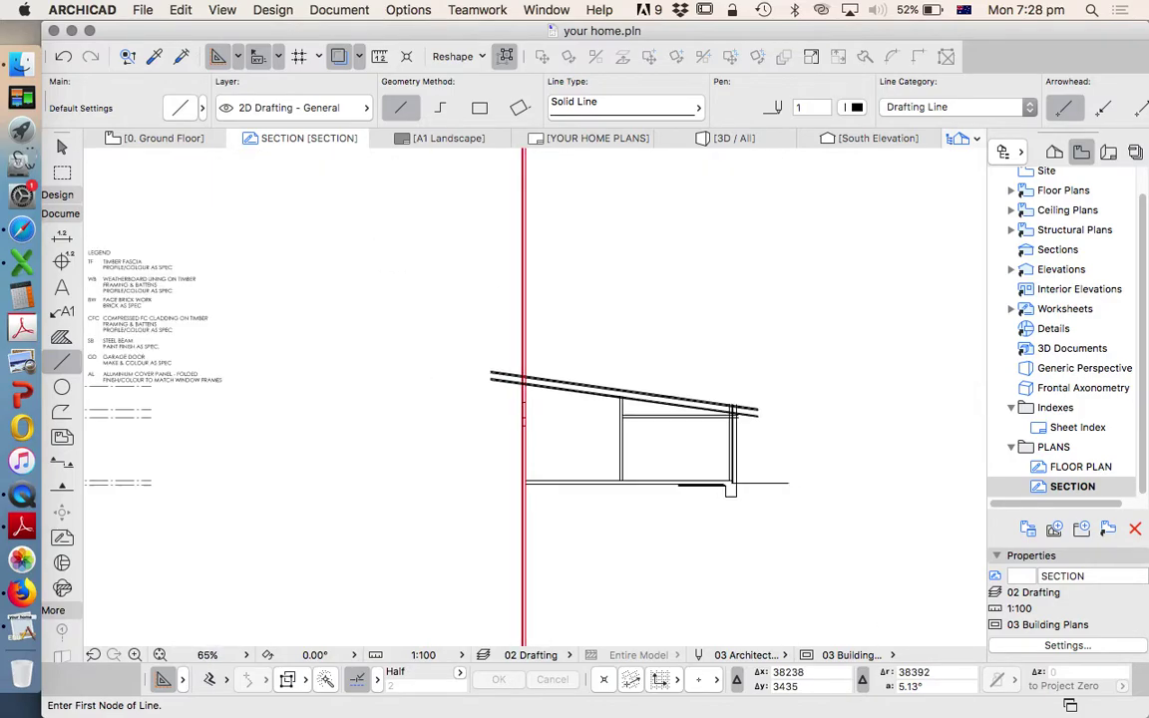
scroll(766, 474, "down", 2)
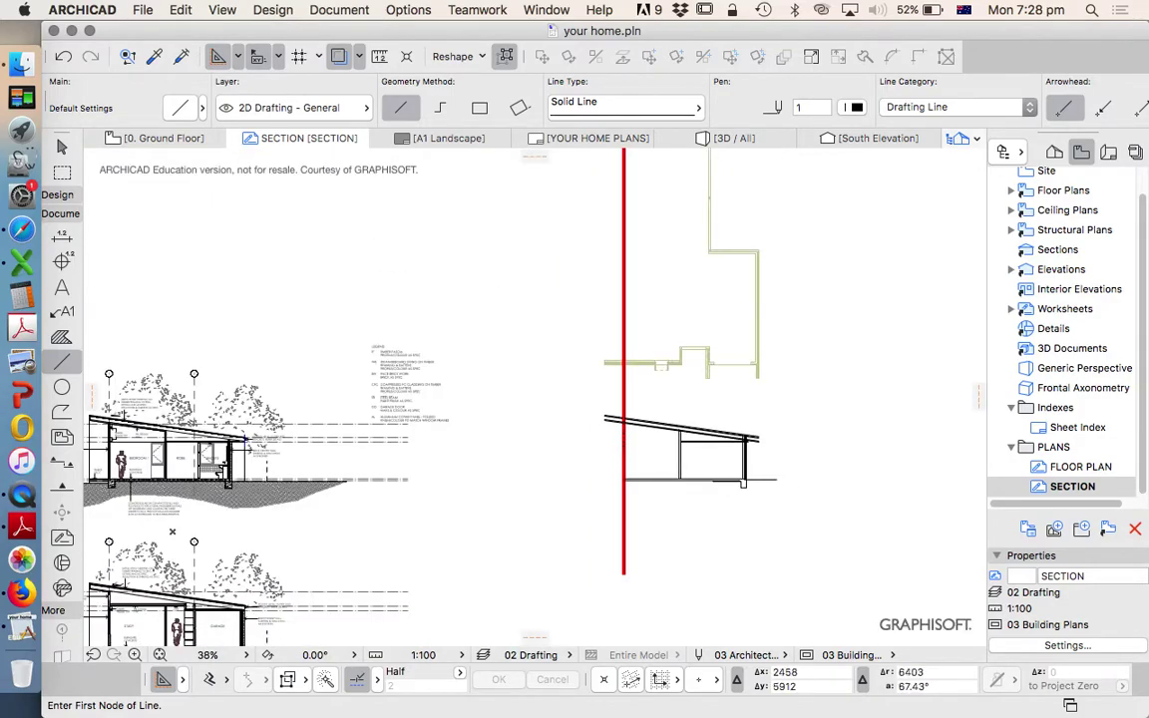
scroll(244, 444, "up", 6)
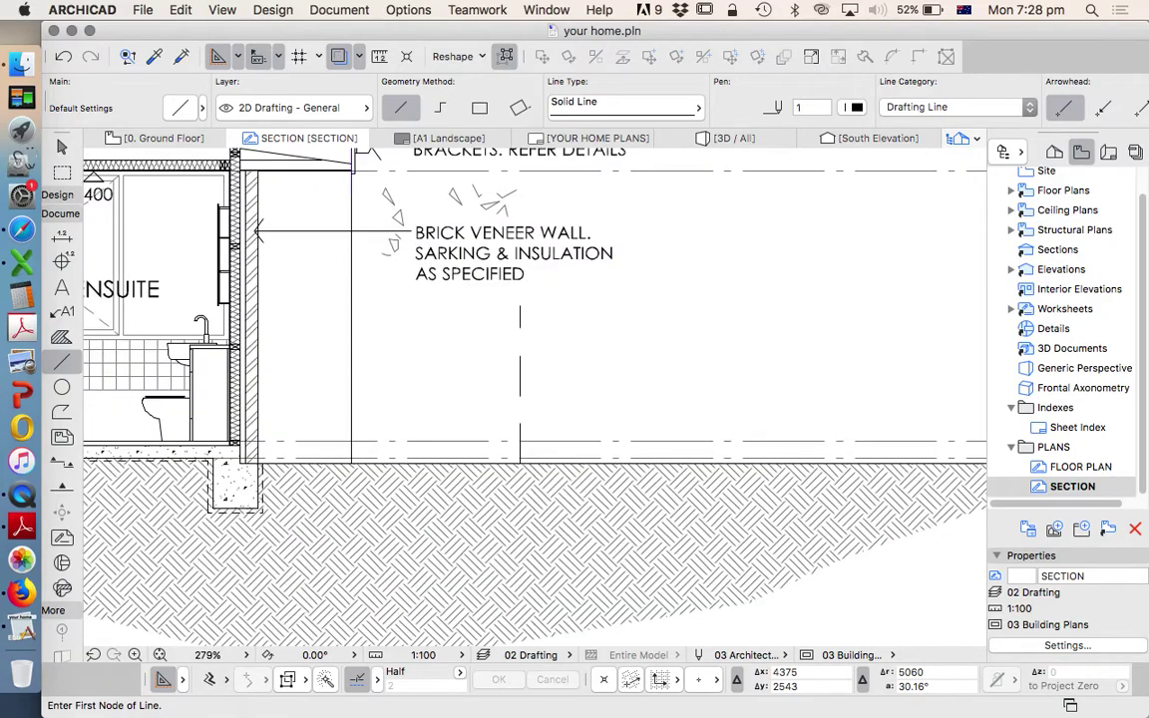
scroll(230, 459, "down", 6)
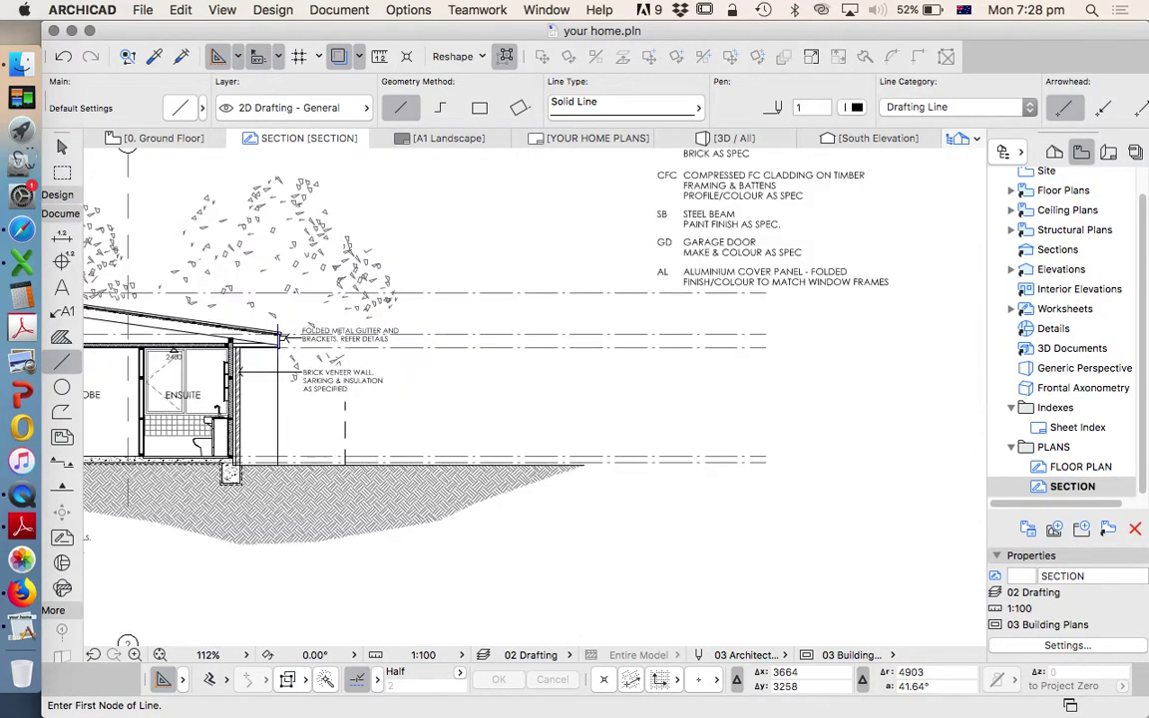
scroll(877, 458, "up", 4)
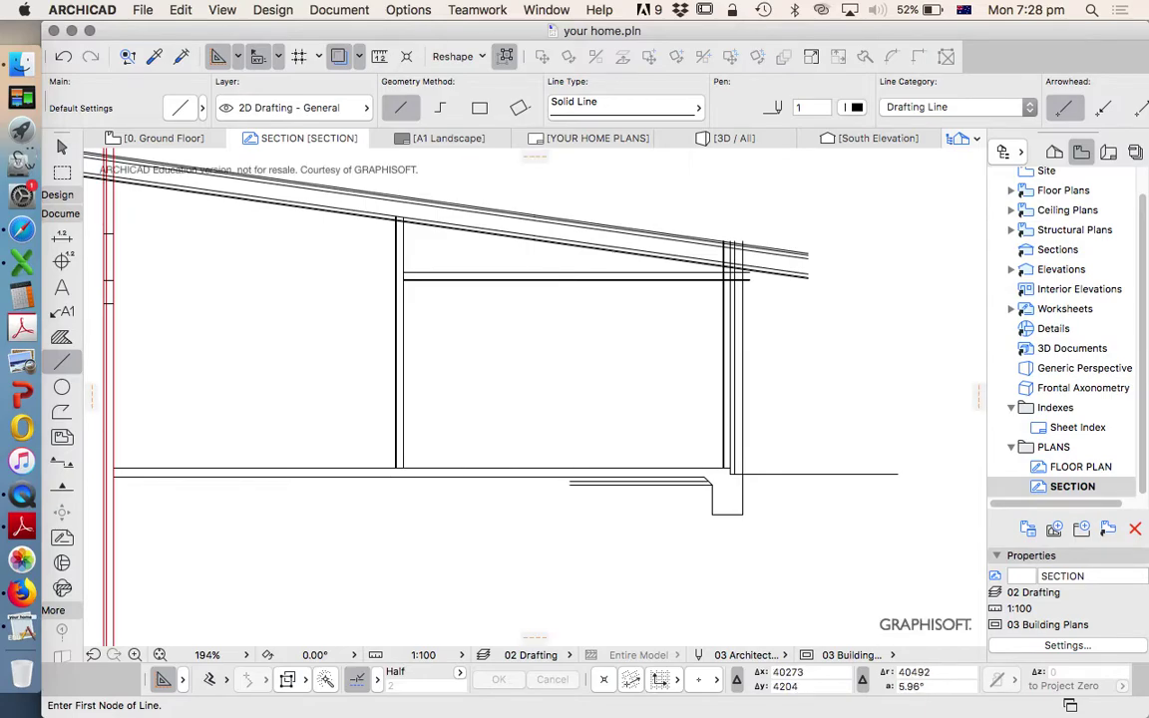
Step: Examine where the external wall, ceiling and roof lines cross in the drawn section, then its overall linework
key("Escape")
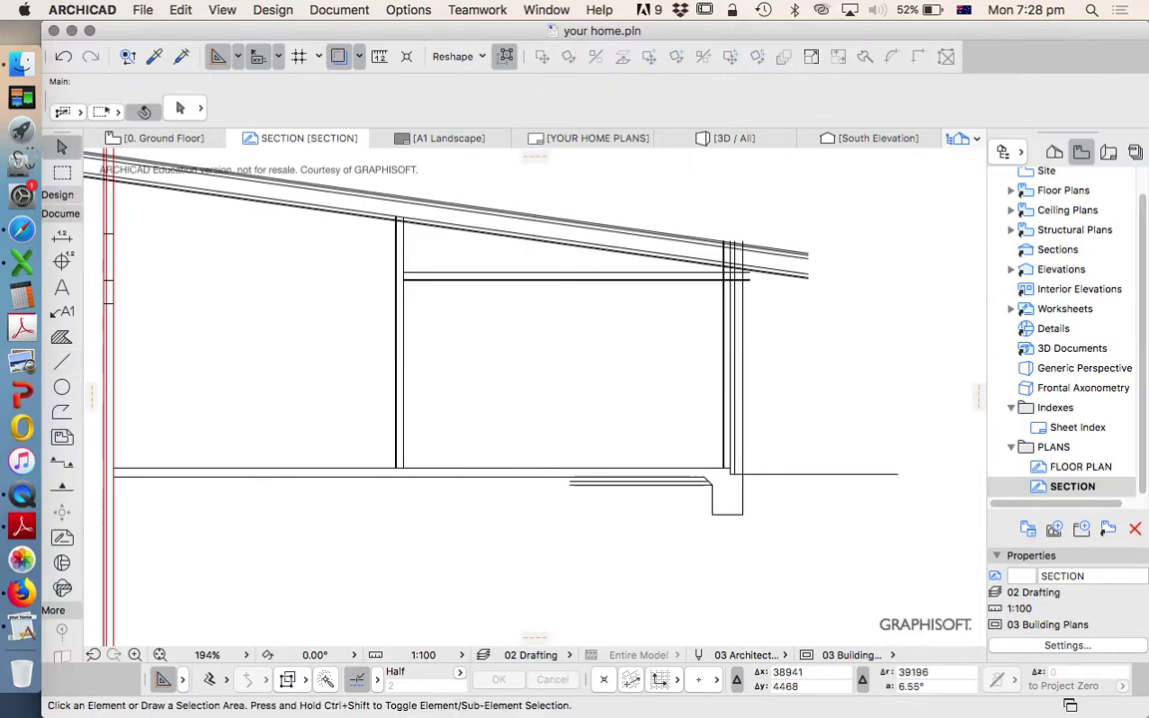
scroll(676, 320, "up", 2)
scroll(746, 279, "down", 2)
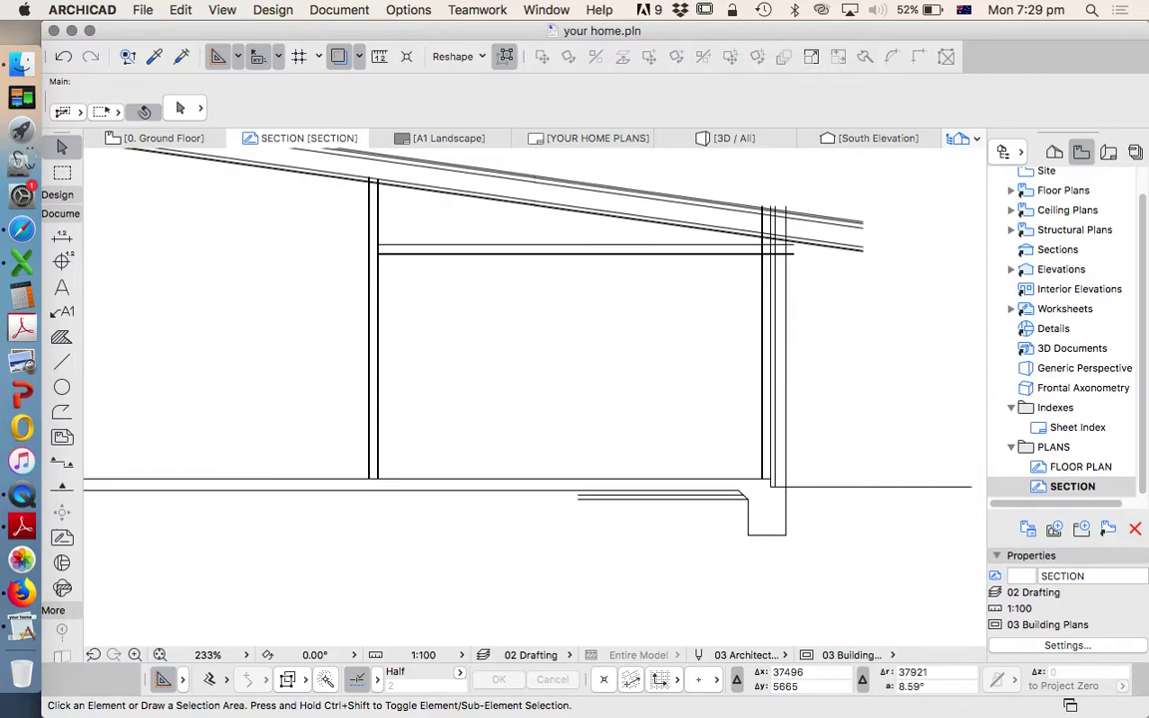
scroll(798, 230, "up", 5)
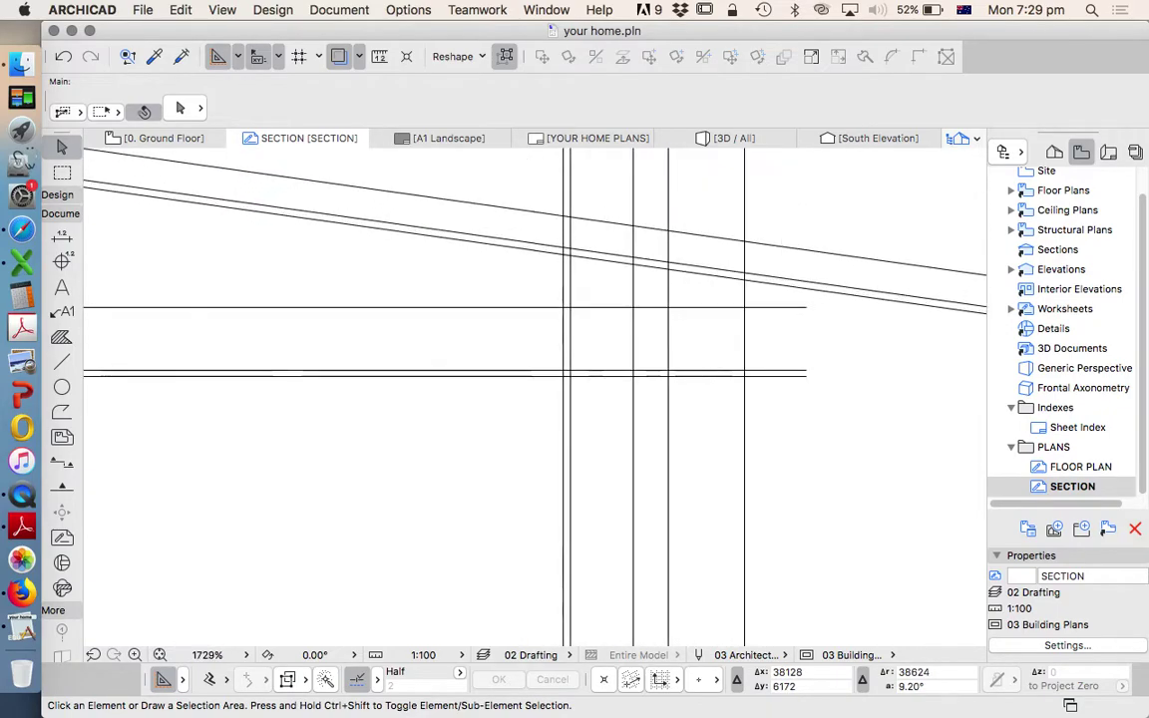
scroll(696, 340, "down", 4)
scroll(704, 293, "down", 3)
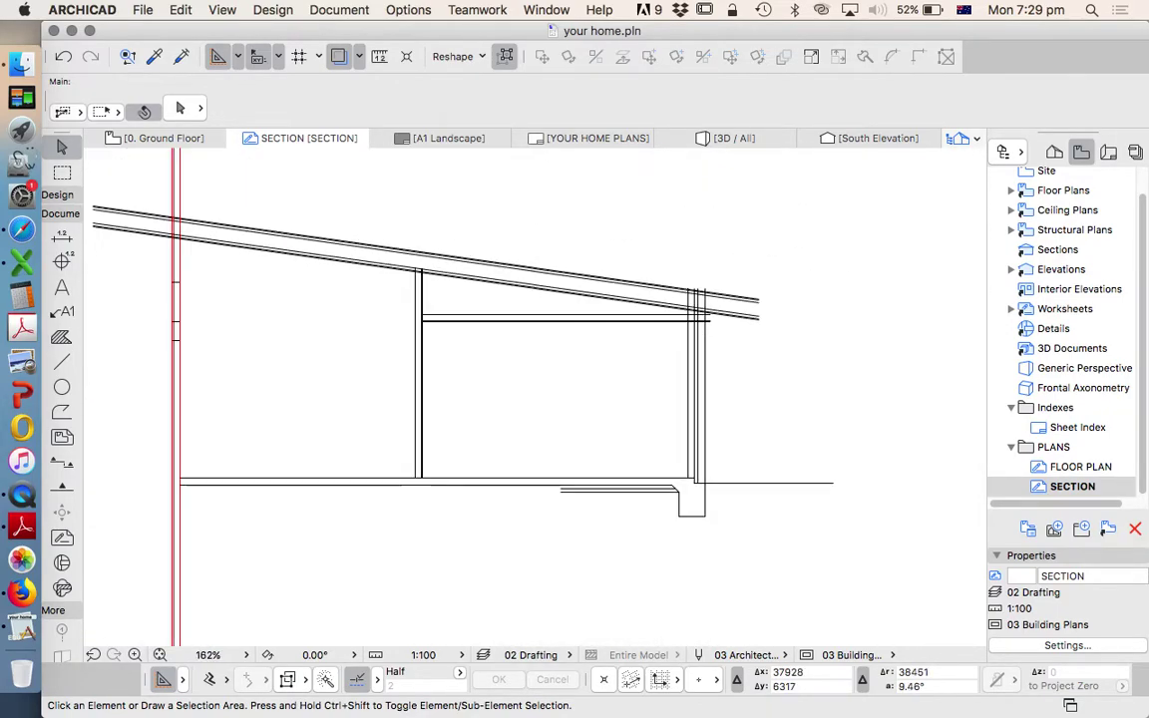
scroll(785, 442, "down", 2)
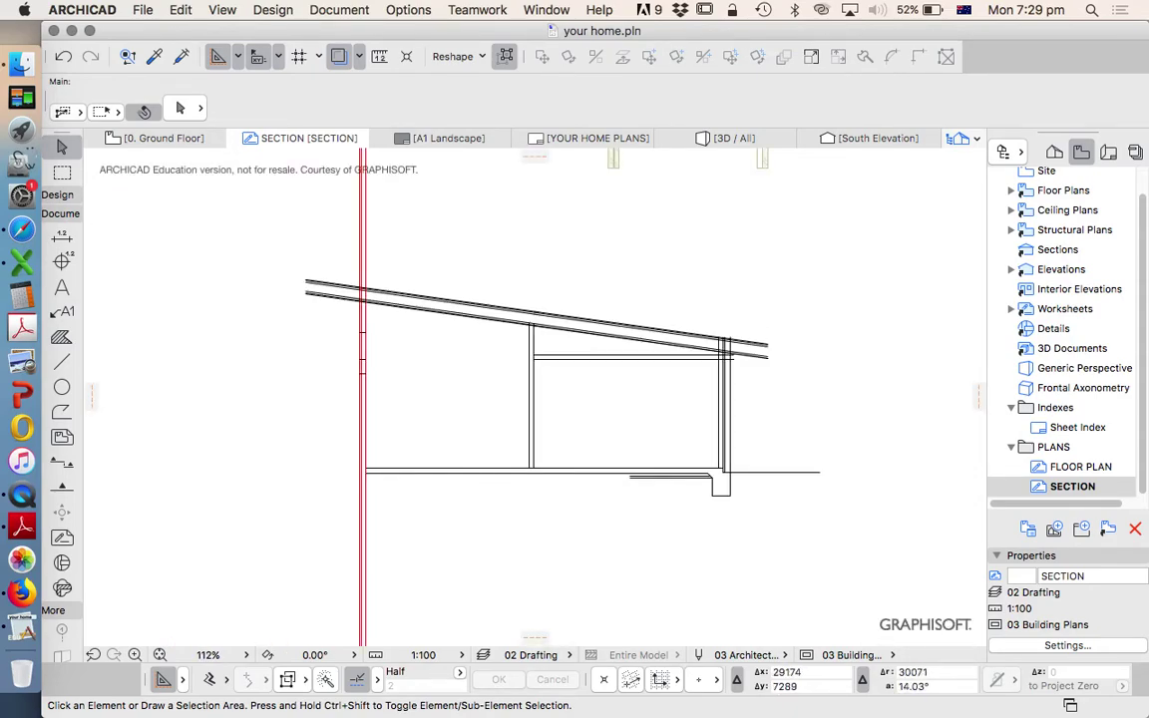
scroll(535, 483, "down", 3)
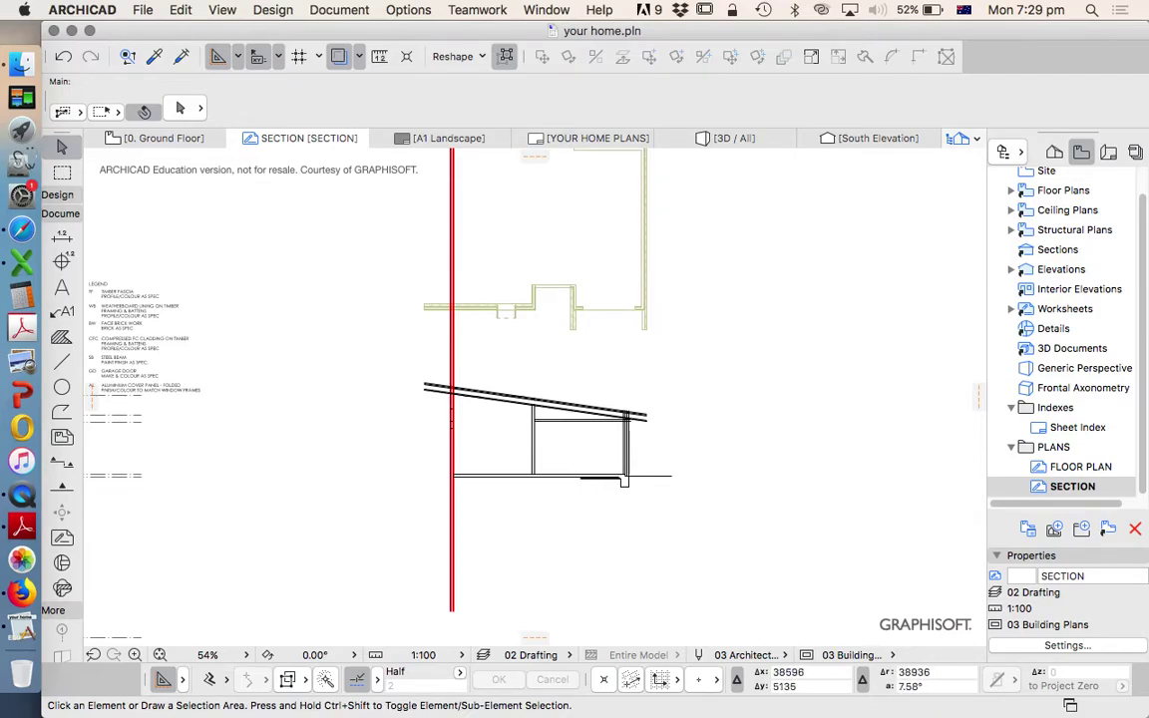
scroll(595, 472, "down", 3)
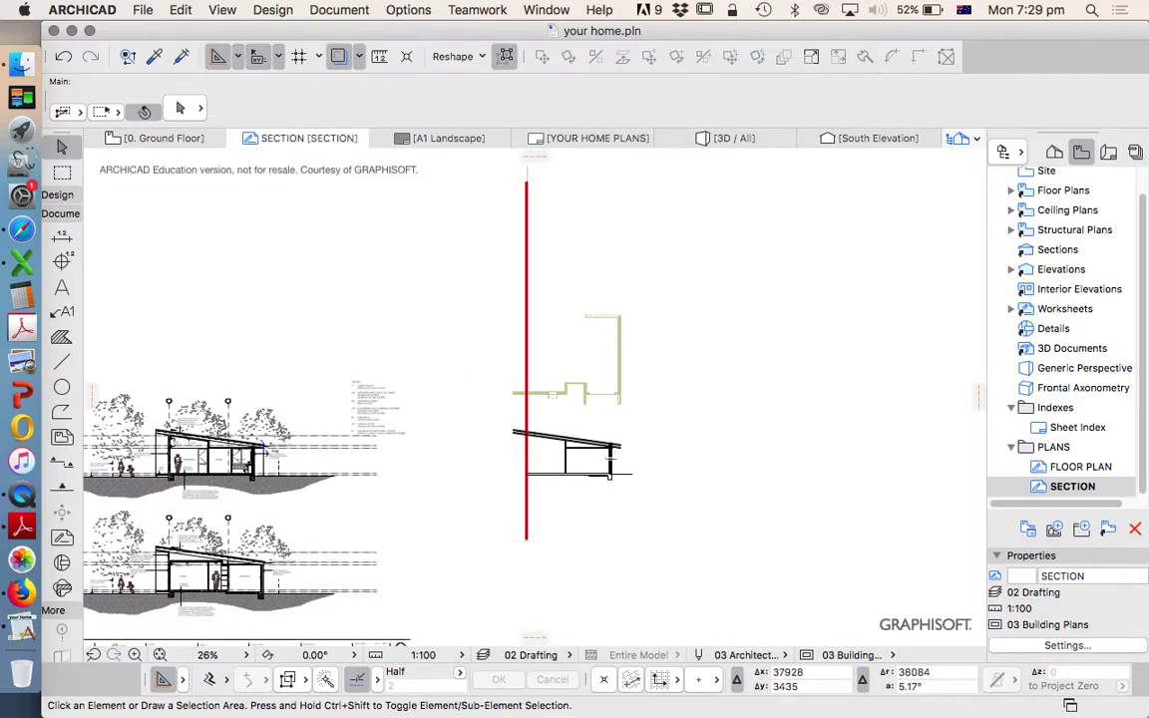